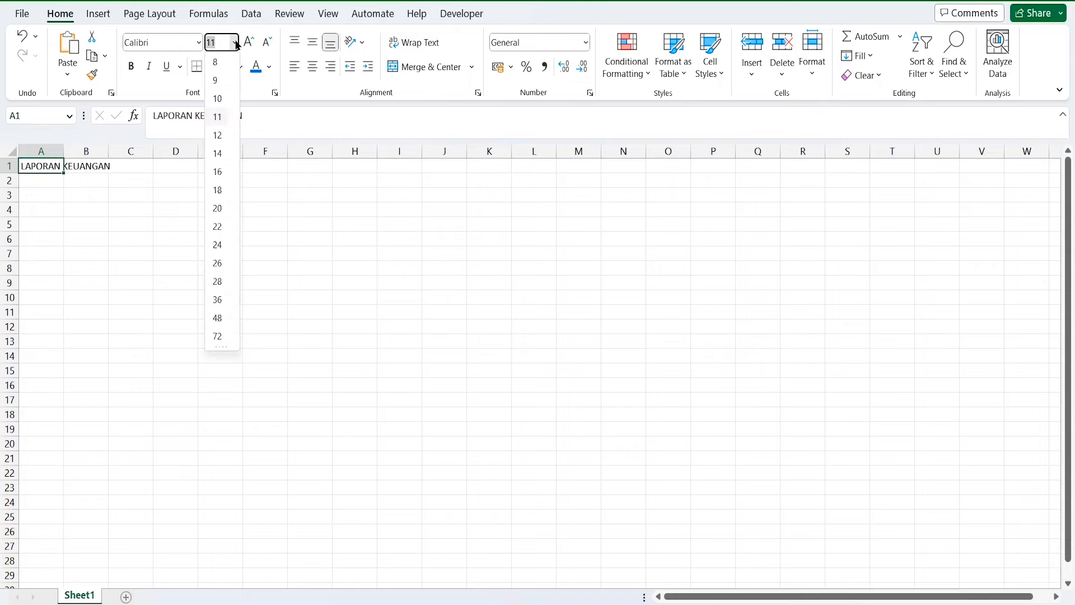
# Set the font size of the LAPORAN KEUANGAN title in A1 to 16
pyautogui.click(218, 171)
pyautogui.click(28, 201)
# Enter the column headers No., TANGGAL, KETERANGAN, DEBET, KREDIT and SALDO across A4:F4
pyautogui.click(20, 217)
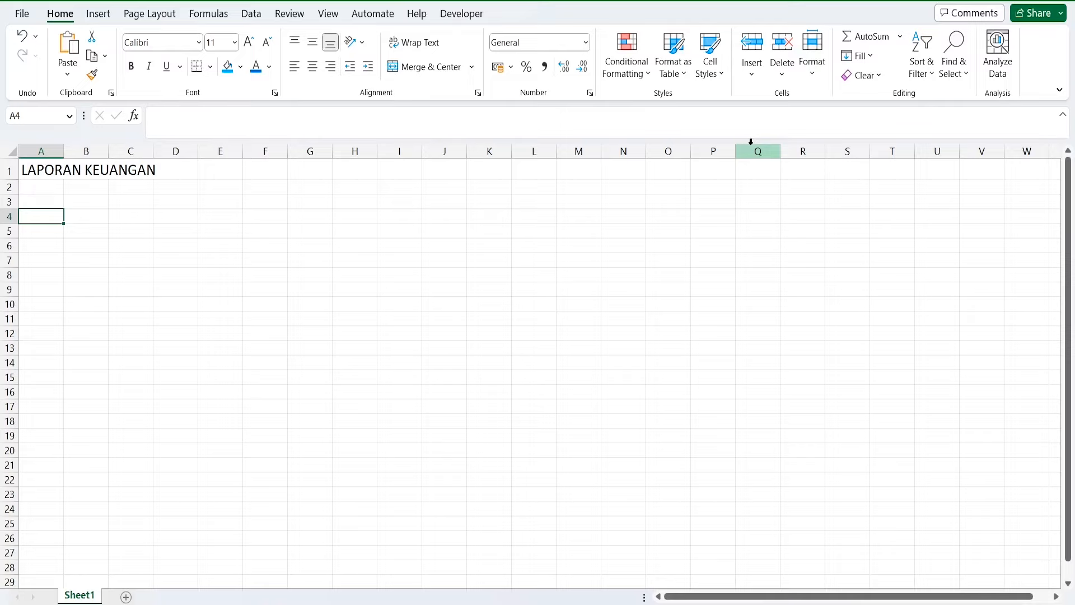
pyautogui.write('N')
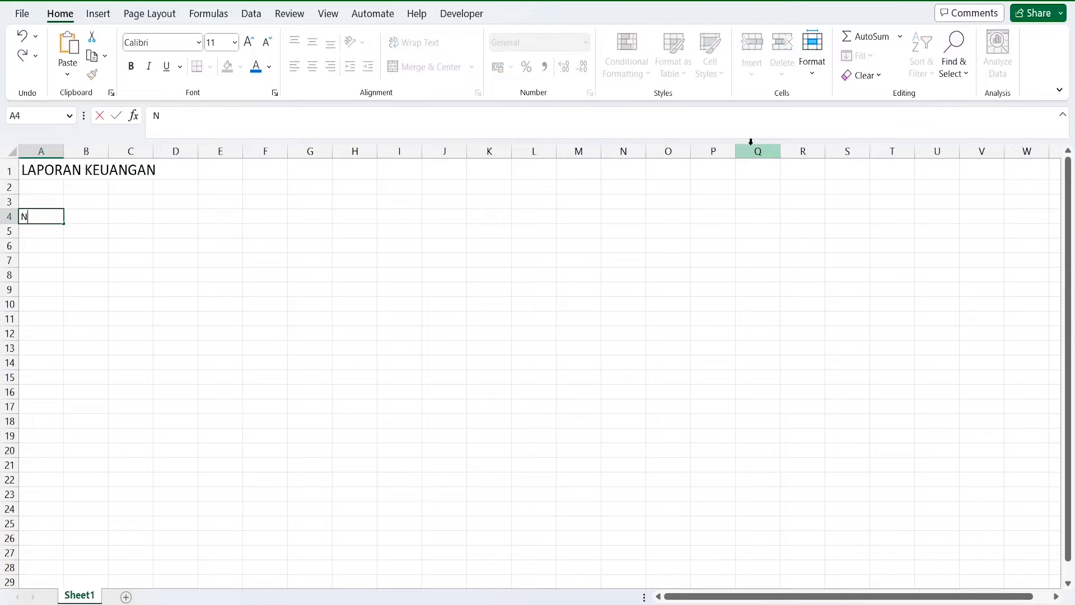
pyautogui.write('O')
pyautogui.press('BackSpace')
pyautogui.write('o.')
pyautogui.press('Tab')
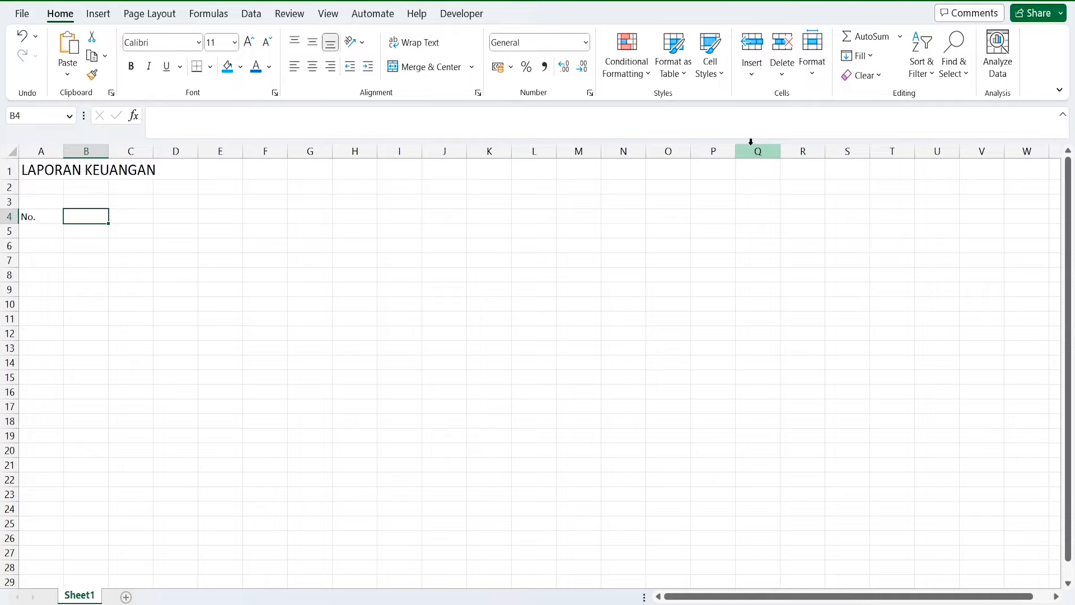
pyautogui.write('TANGGAL')
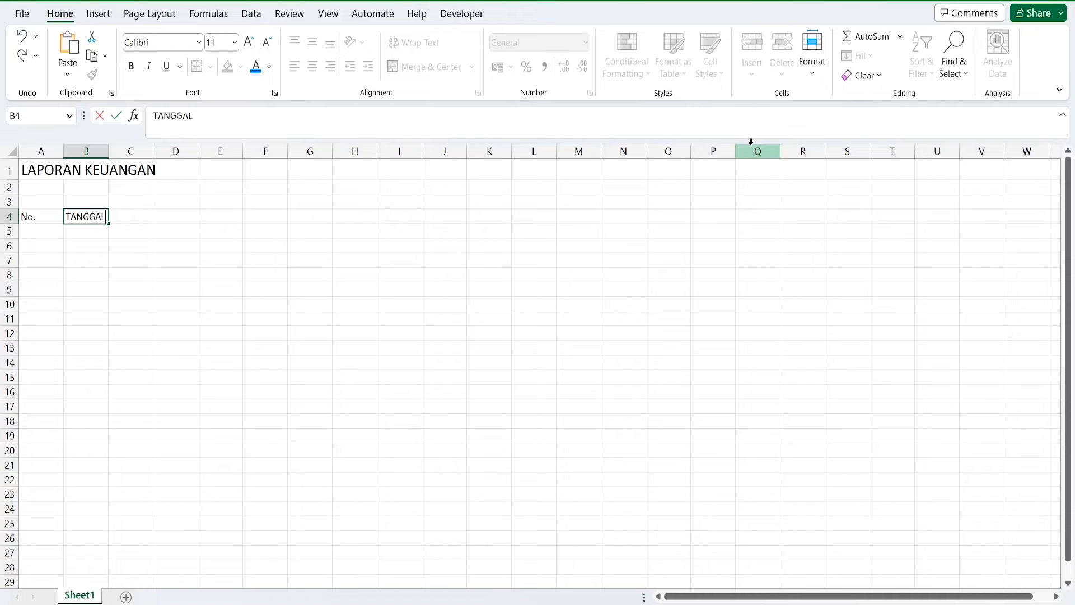
pyautogui.press('Tab')
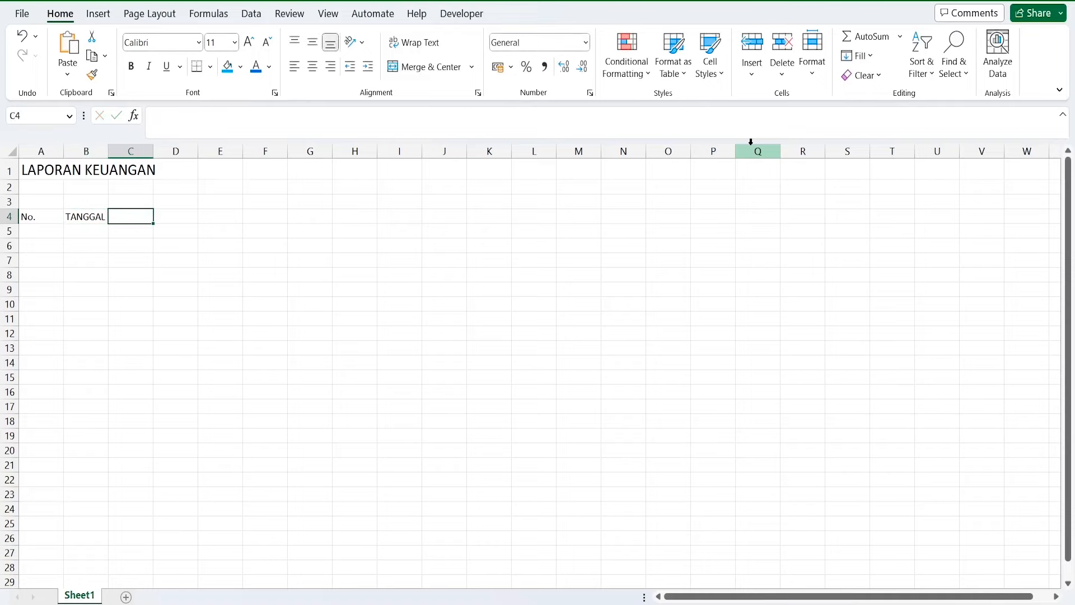
pyautogui.write('KETERANGAN')
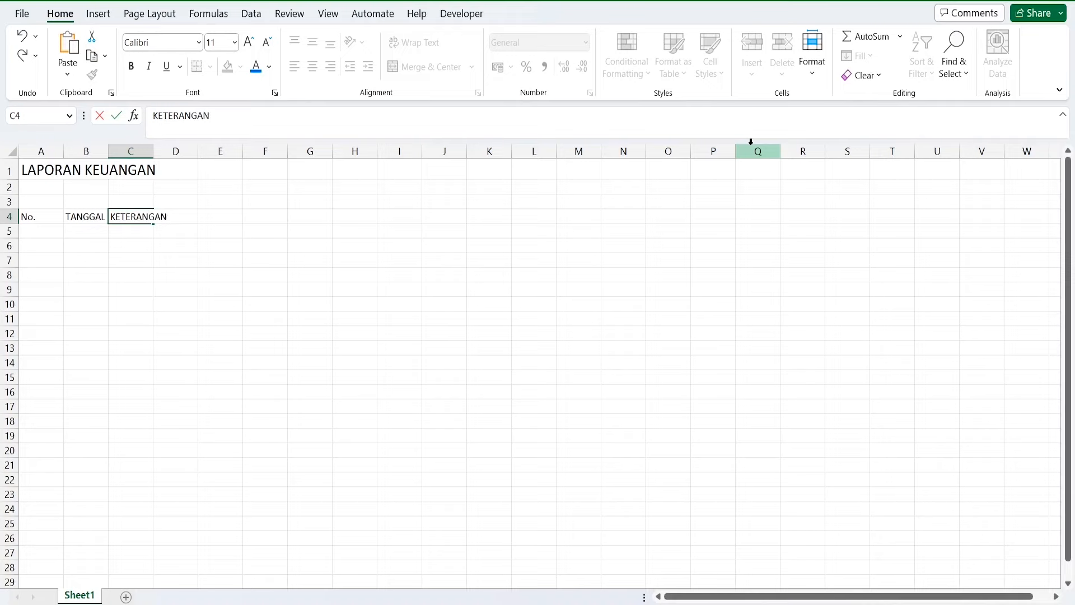
pyautogui.press('Tab')
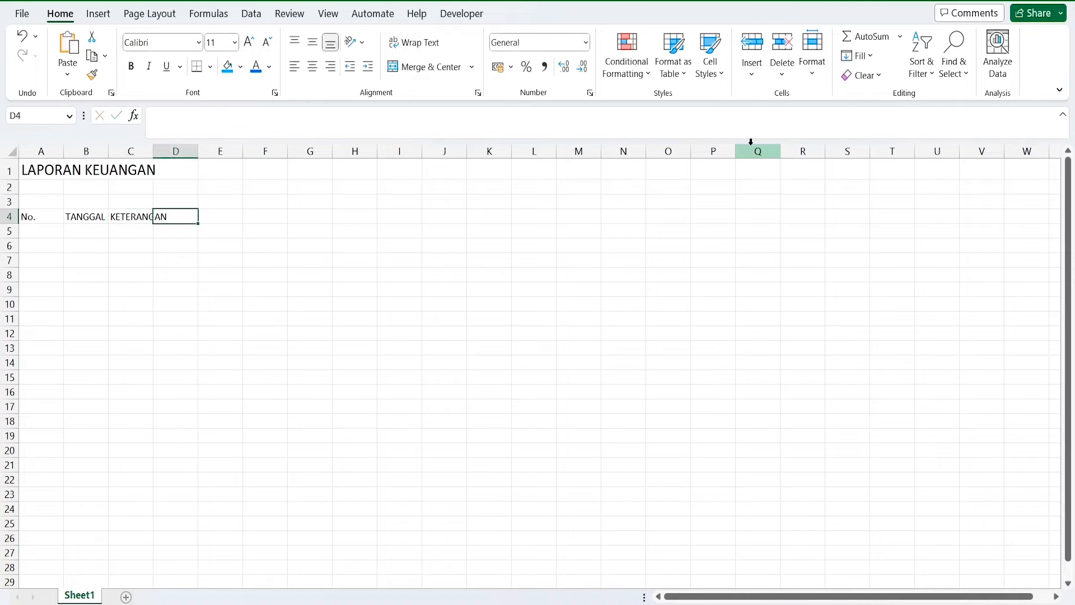
pyautogui.write('DEBET')
pyautogui.press('Tab')
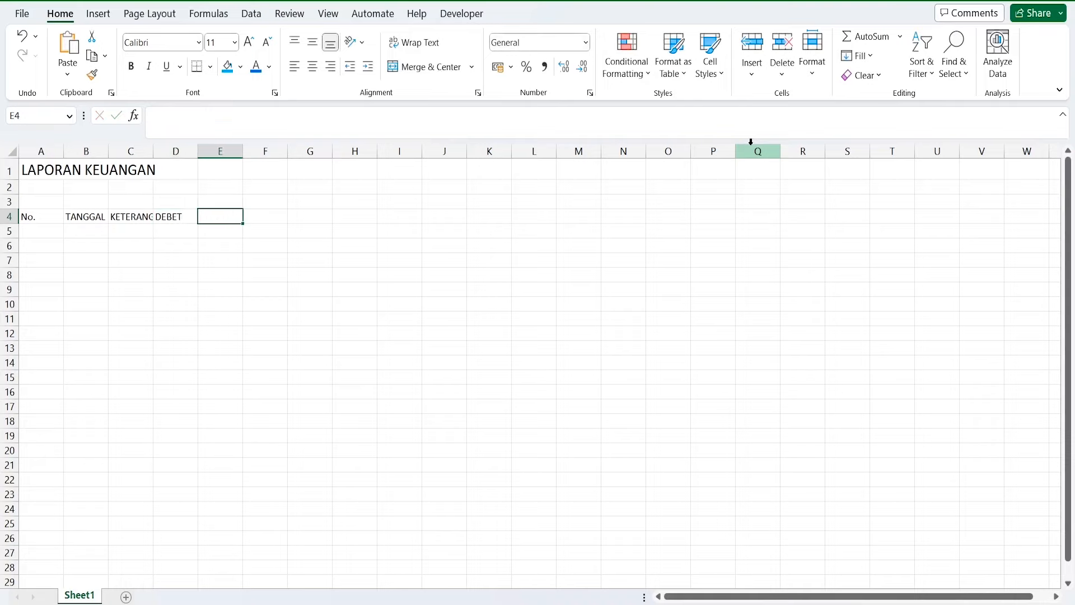
pyautogui.write('KREDIT')
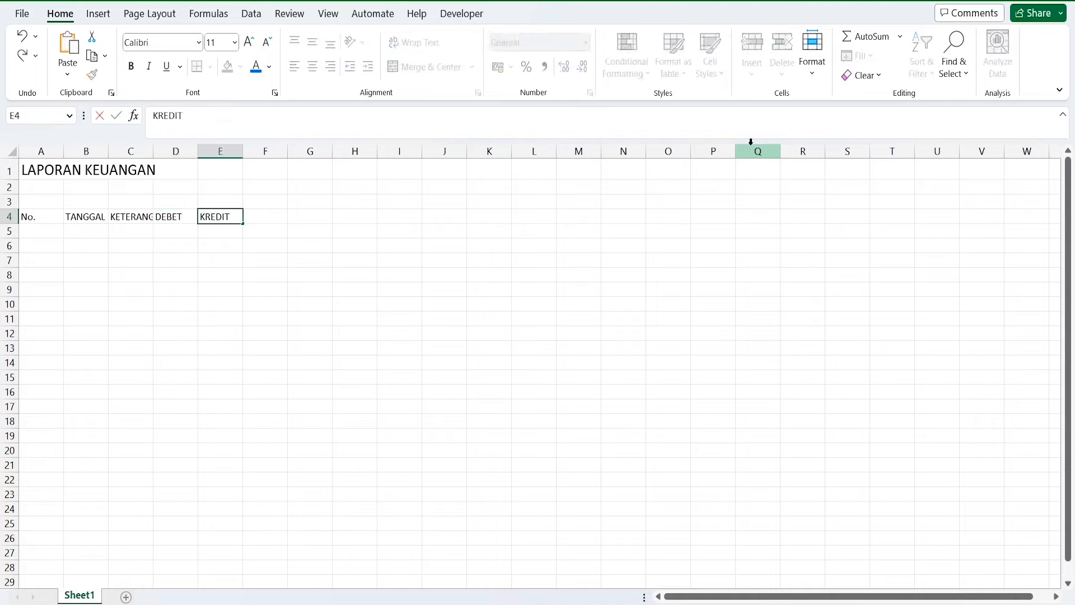
pyautogui.press('Tab')
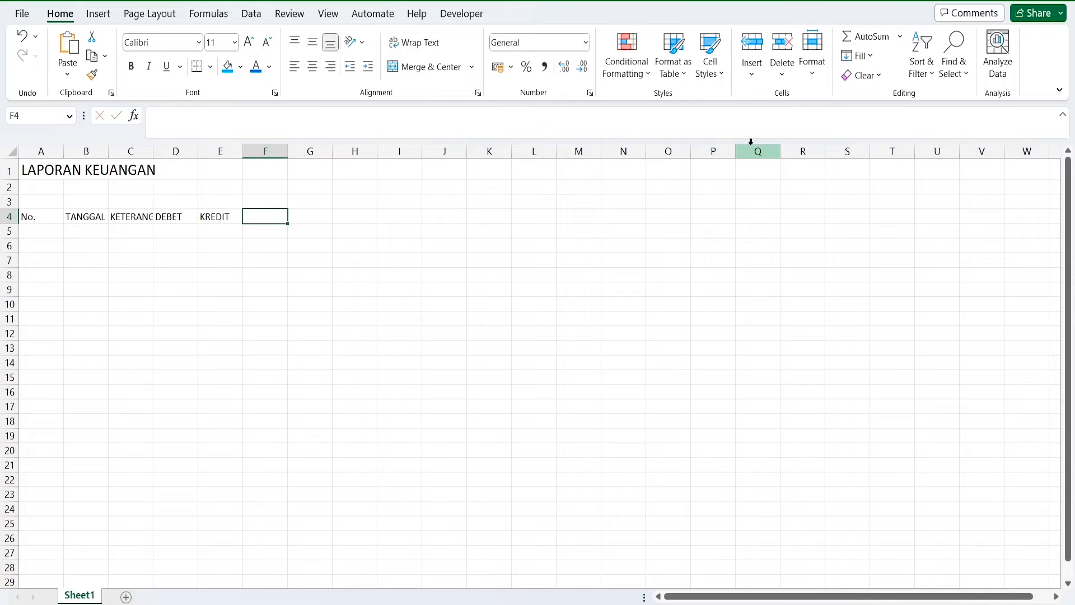
pyautogui.write('SALDO')
# Set the font size of the entire header row 4 to 14
pyautogui.click(9, 217)
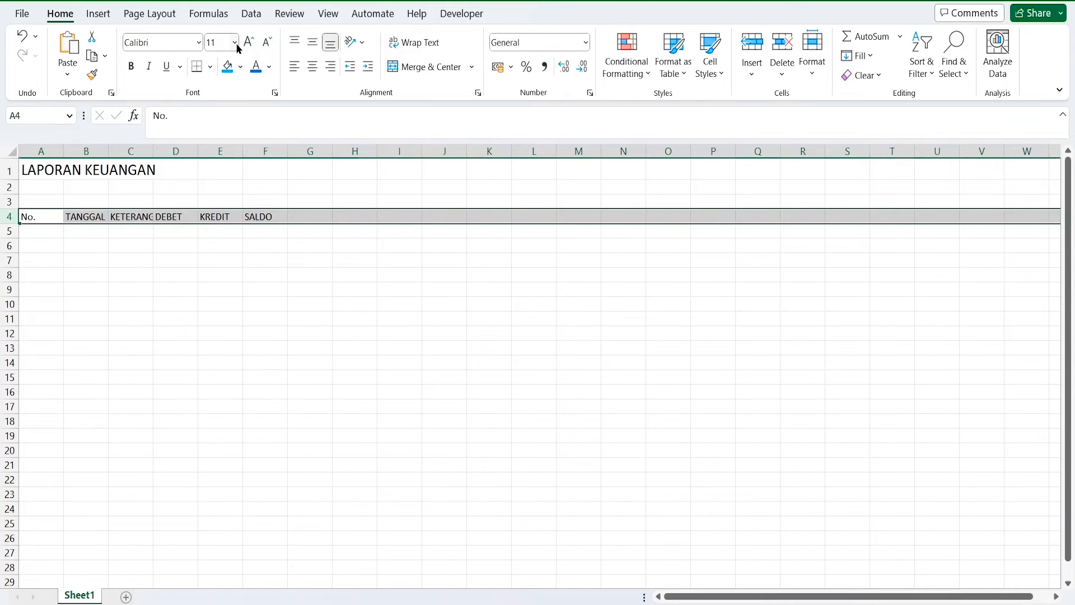
pyautogui.click(236, 45)
pyautogui.click(216, 150)
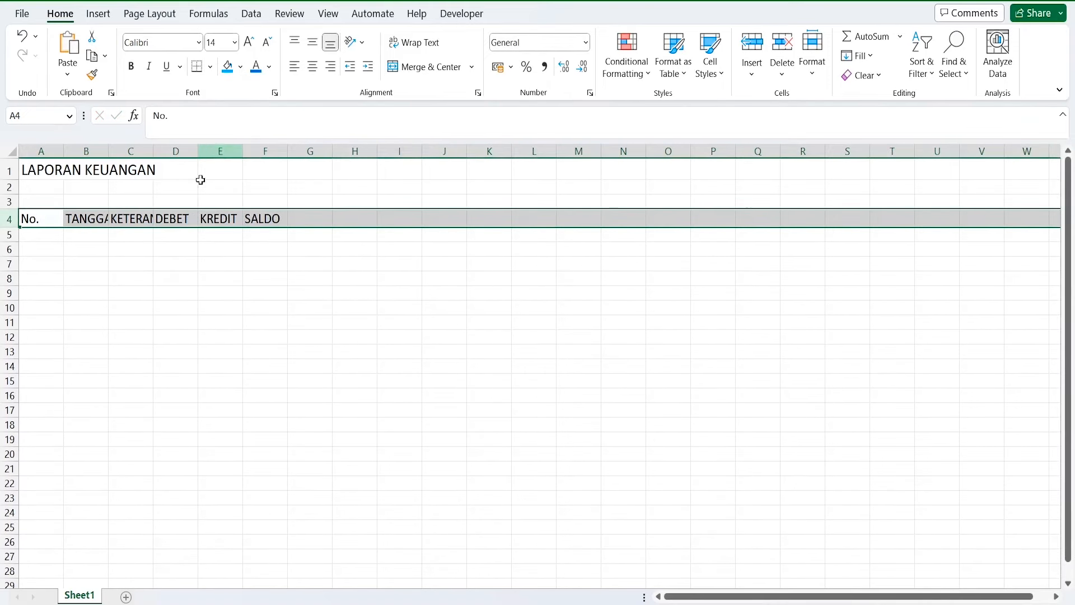
pyautogui.click(158, 276)
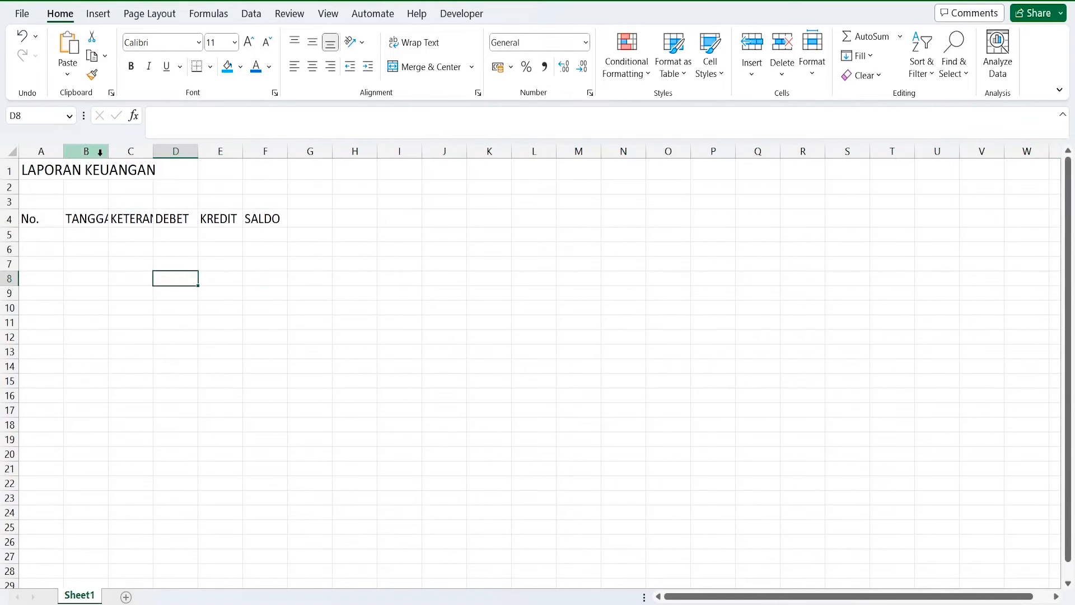
# Widen the TANGGAL and KETERANGAN columns, and set the width of columns D to F to 20
pyautogui.moveTo(108, 151); pyautogui.dragTo(386, 150)
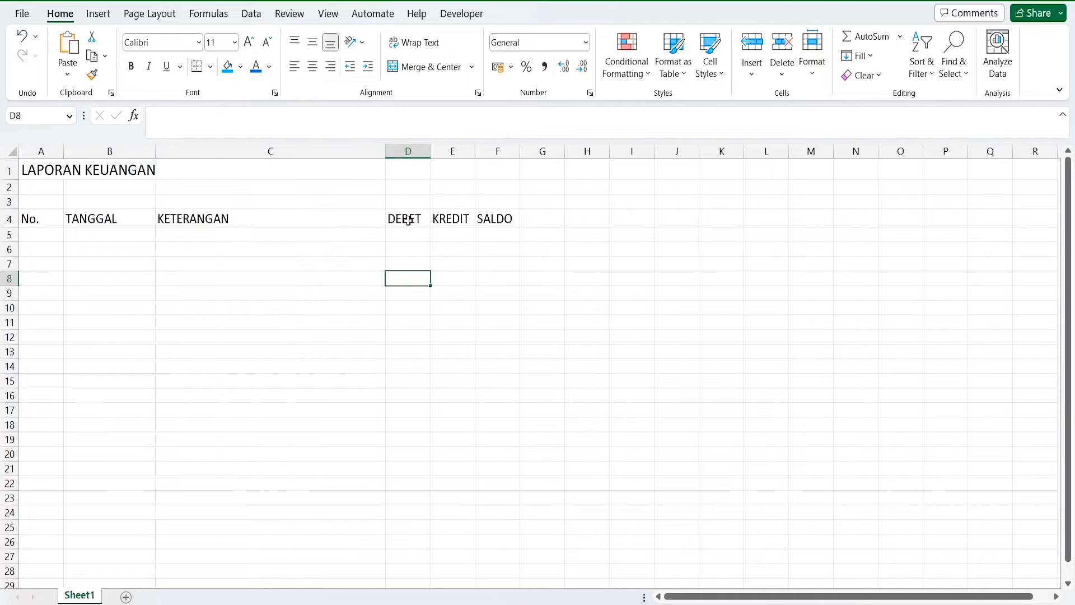
pyautogui.click(502, 219)
pyautogui.click(411, 222)
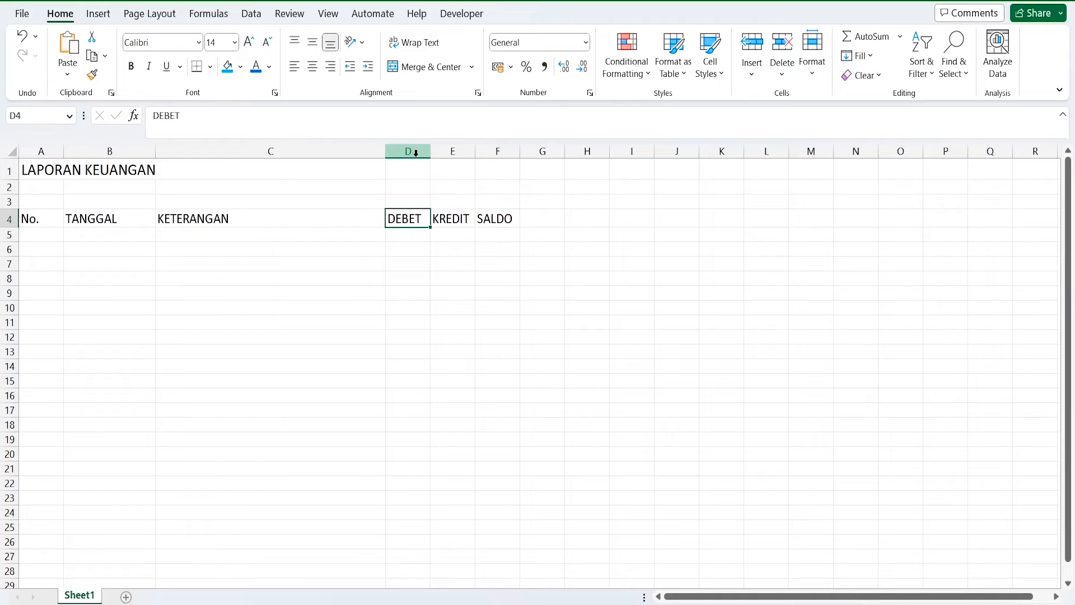
pyautogui.moveTo(407, 150); pyautogui.dragTo(504, 151)
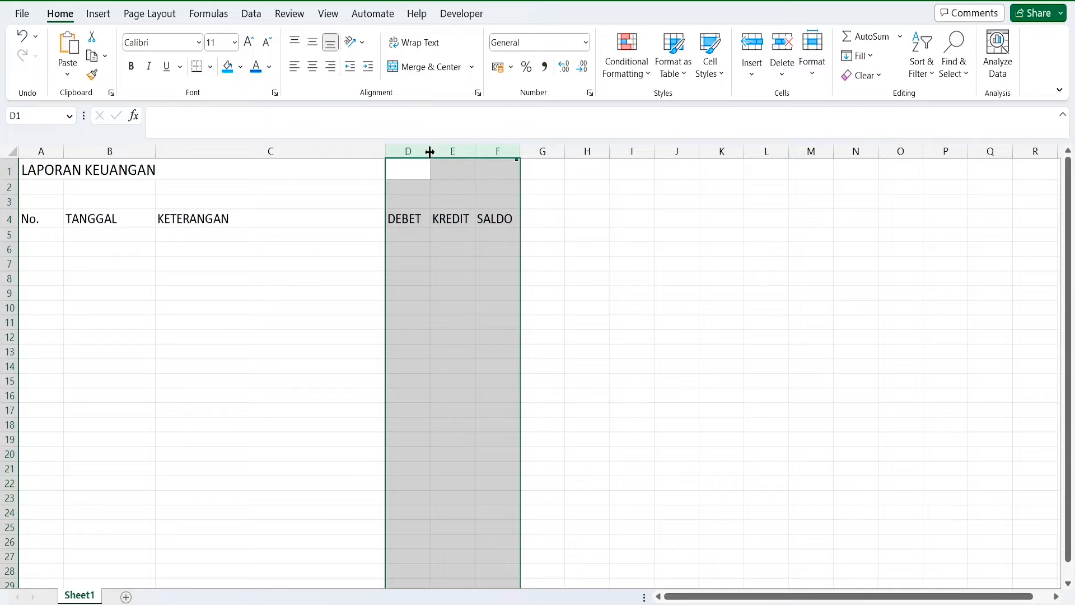
pyautogui.rightClick(463, 157)
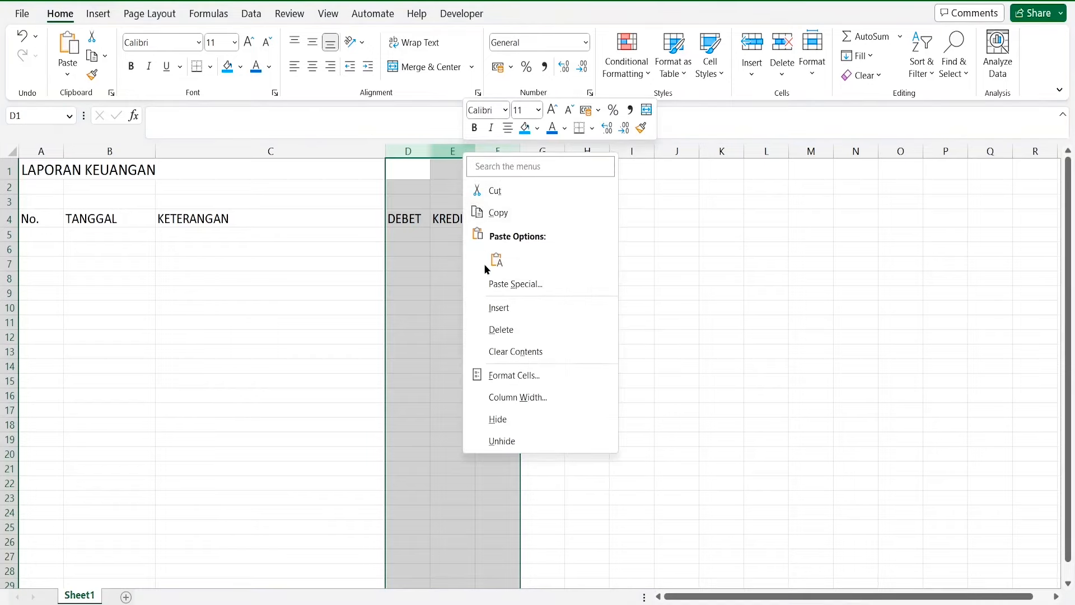
pyautogui.click(505, 397)
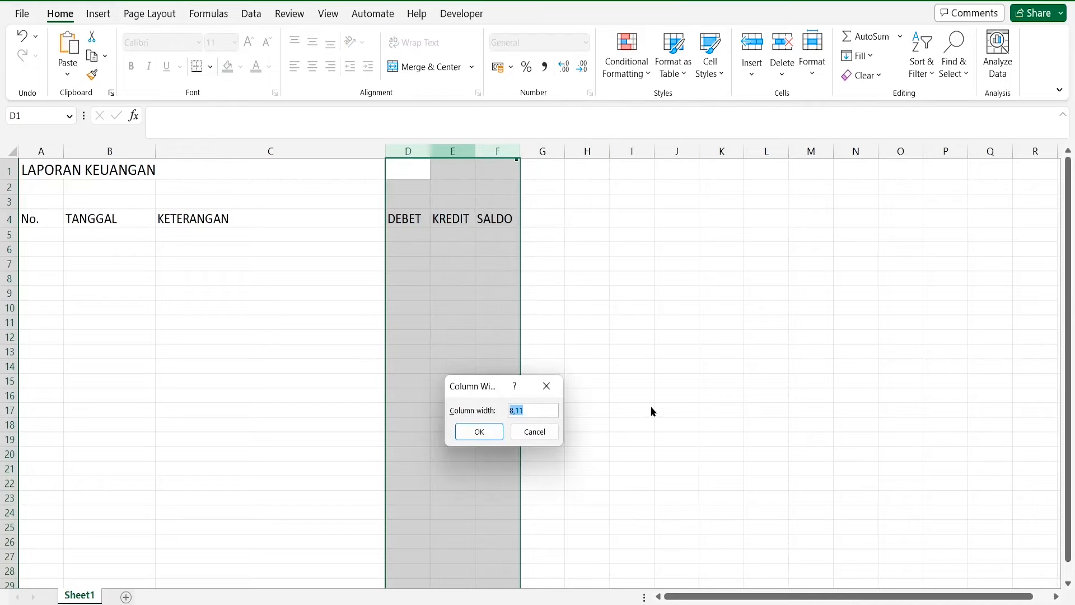
pyautogui.write('20')
pyautogui.click(479, 431)
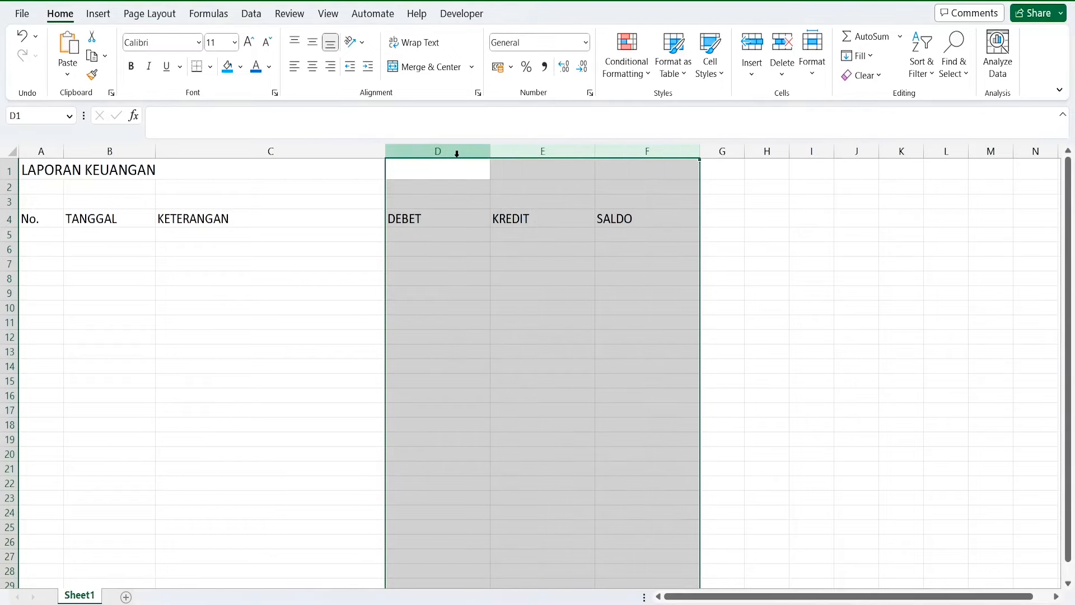
pyautogui.moveTo(456, 150); pyautogui.dragTo(659, 151)
pyautogui.click(644, 218)
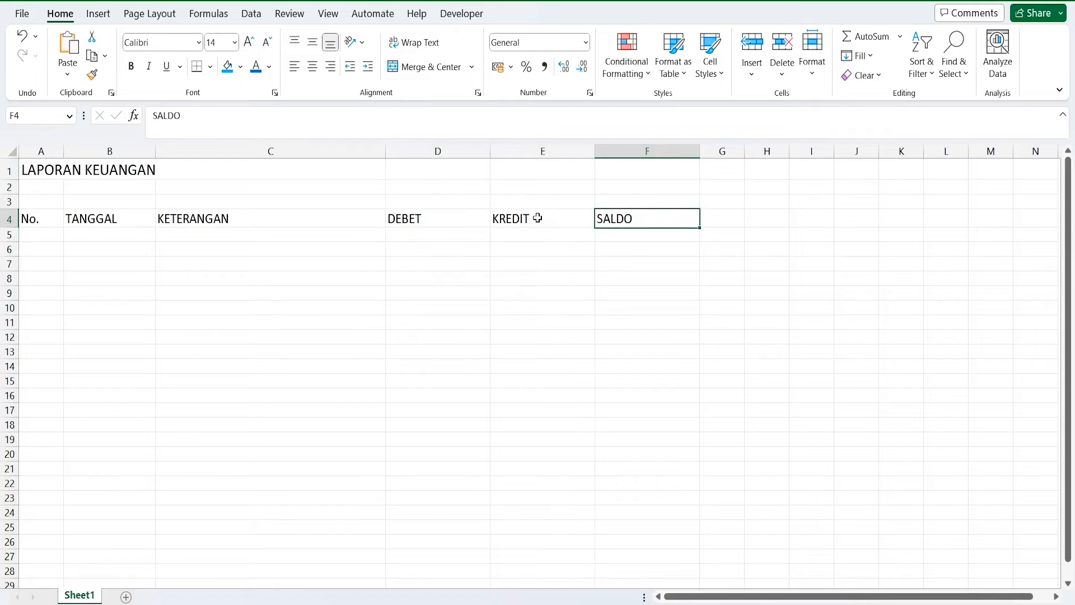
pyautogui.click(527, 218)
pyautogui.click(453, 219)
pyautogui.moveTo(455, 153); pyautogui.dragTo(671, 154)
pyautogui.click(546, 216)
pyautogui.click(435, 218)
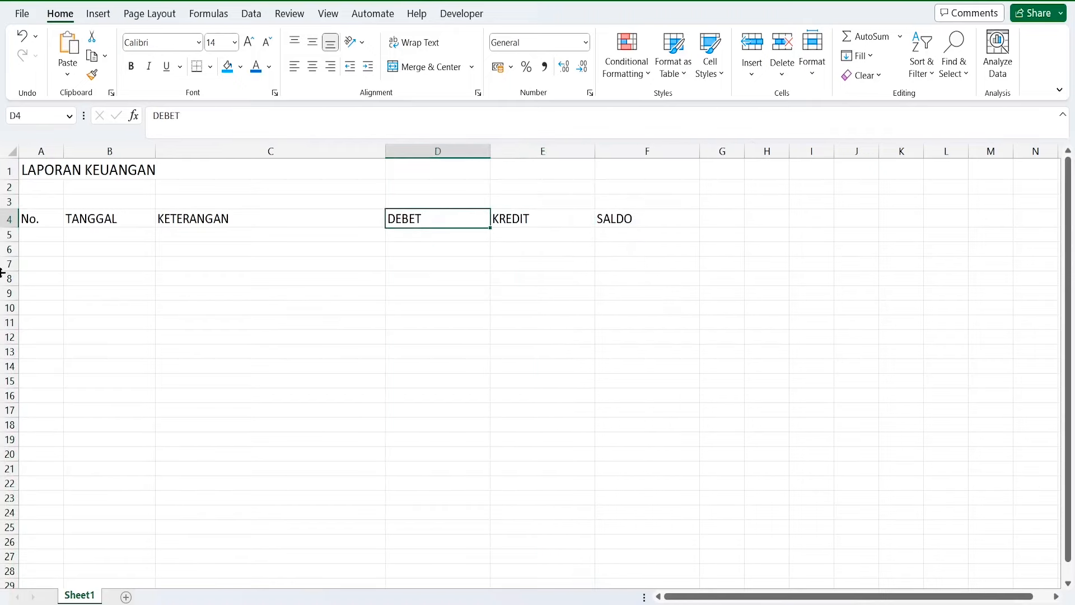
# Format the header cells A4:F4 with bold white text on a light blue standard fill
pyautogui.moveTo(41, 219); pyautogui.dragTo(622, 218)
pyautogui.click(131, 67)
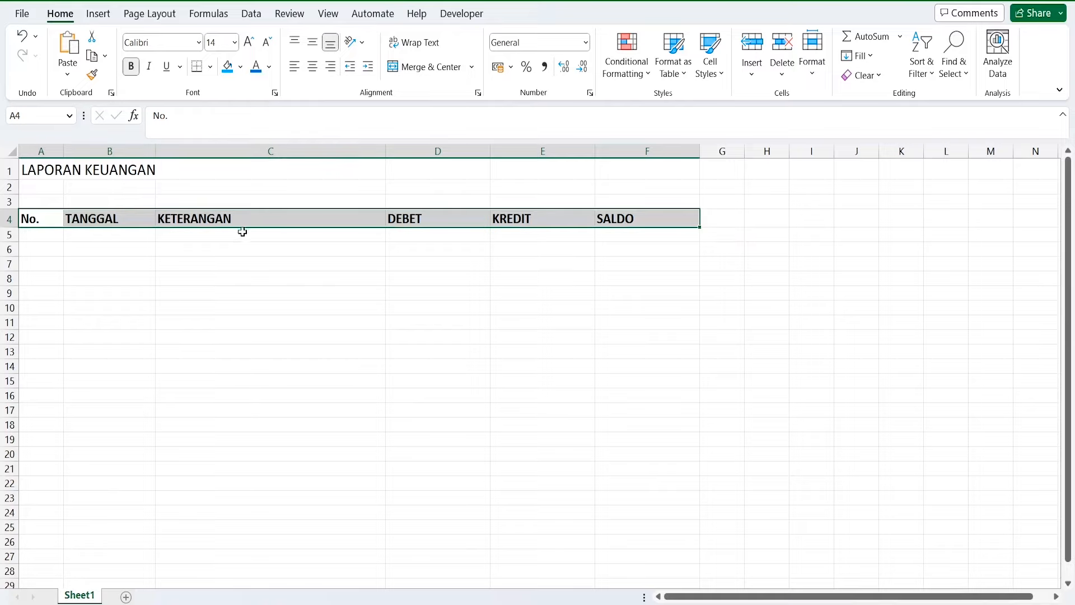
pyautogui.click(240, 67)
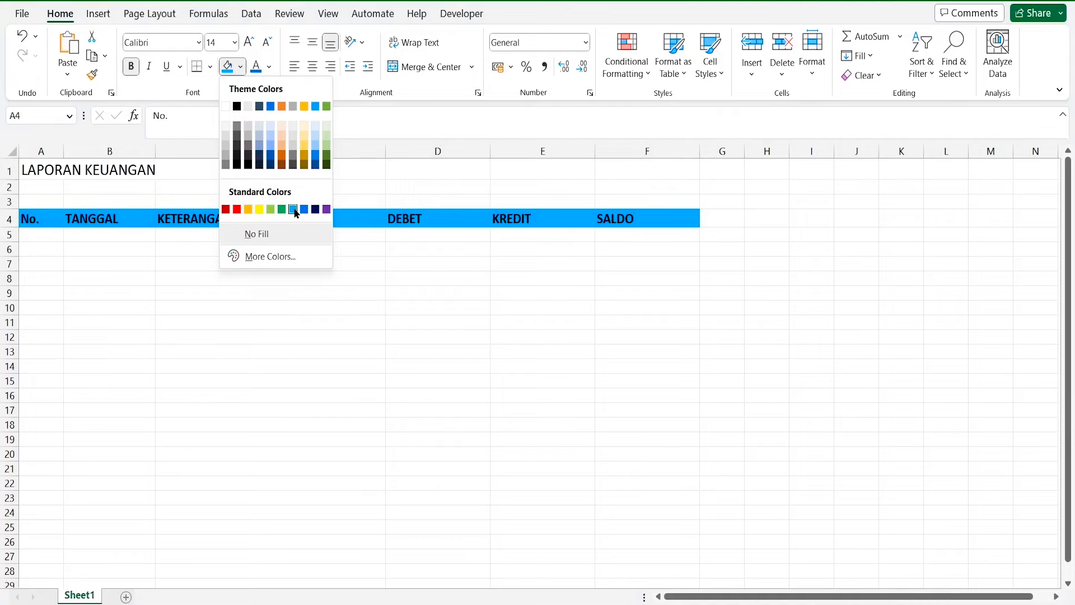
pyautogui.click(293, 209)
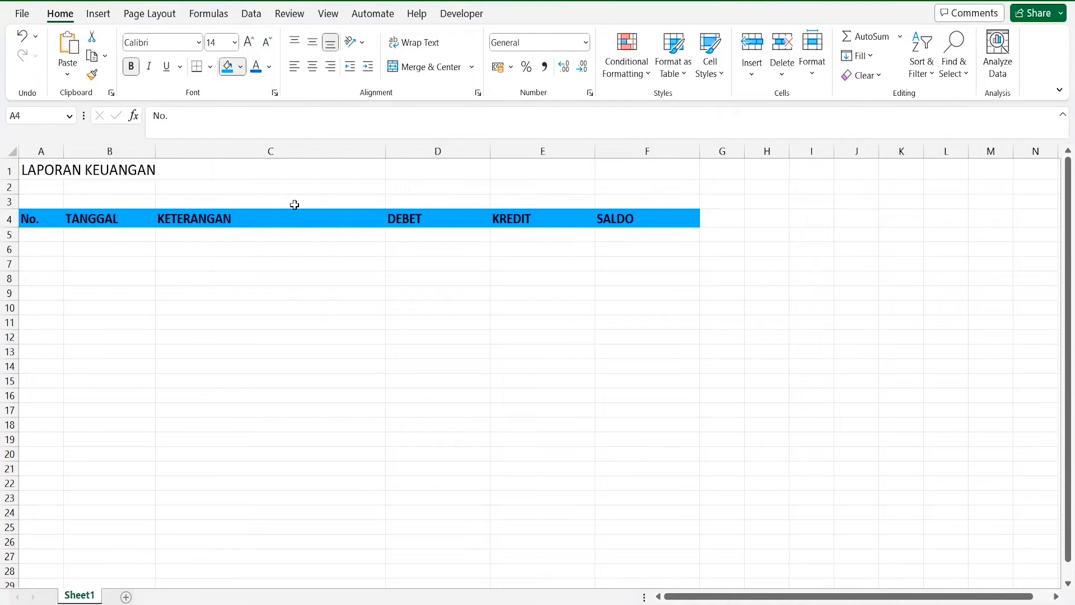
pyautogui.click(269, 66)
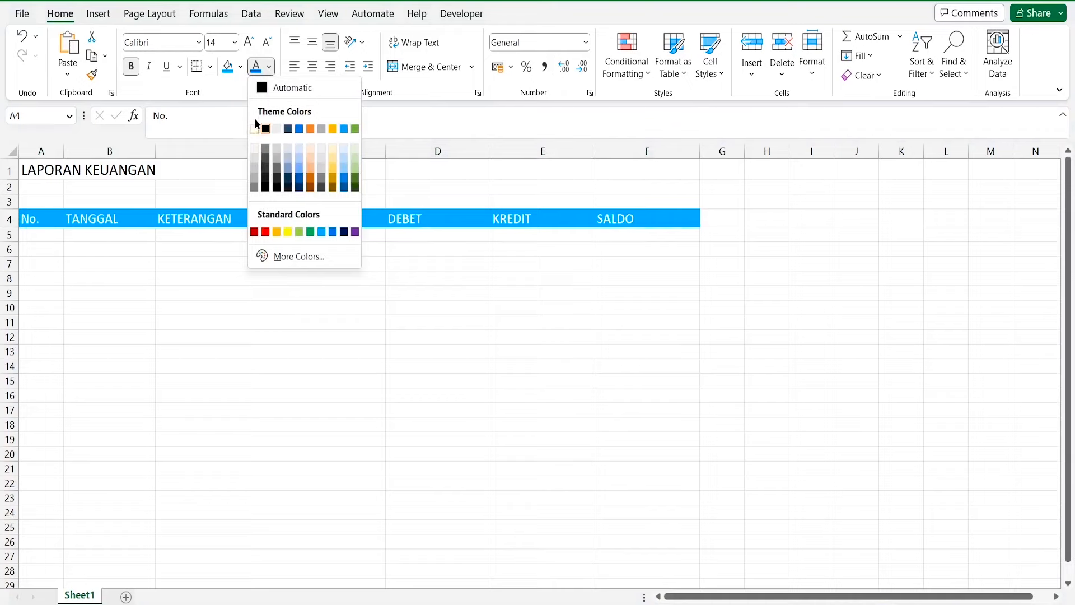
pyautogui.click(254, 129)
# Merge and center the LAPORAN KEUANGAN title across A1:F1
pyautogui.click(33, 169)
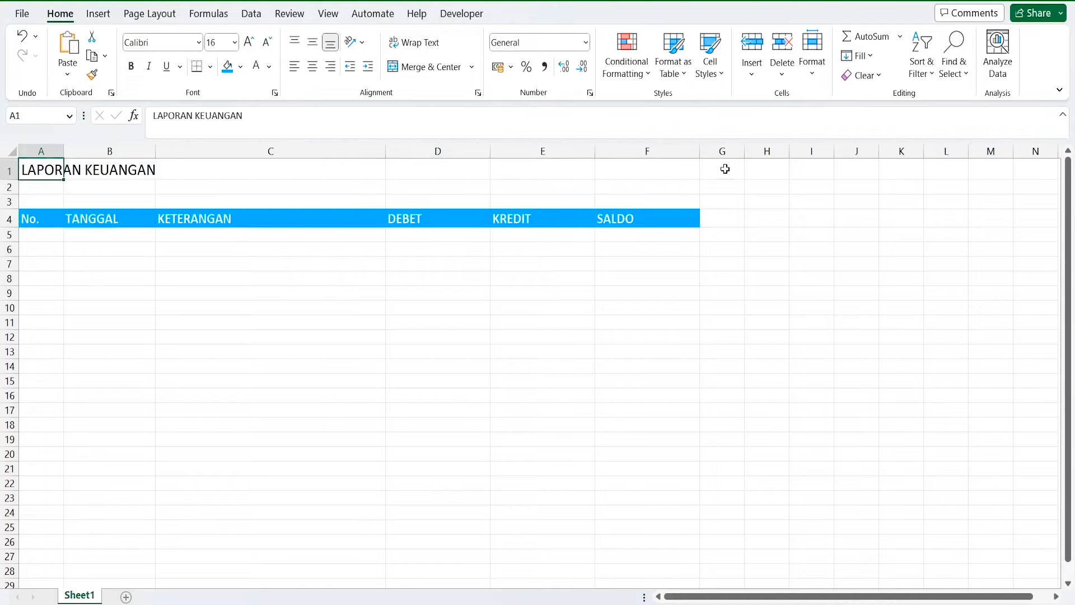
pyautogui.moveTo(40, 169); pyautogui.dragTo(637, 173)
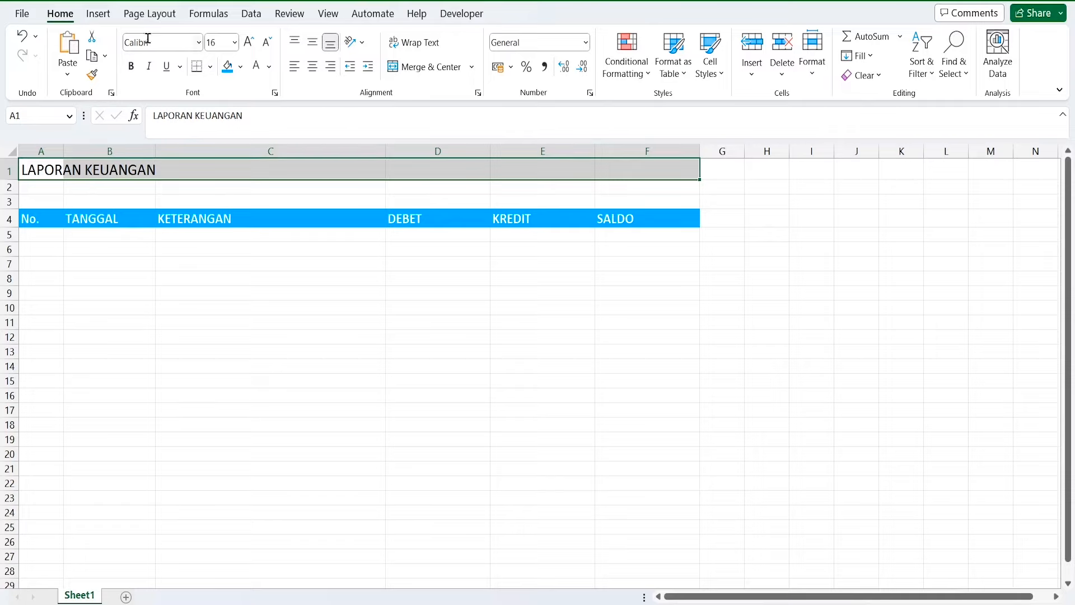
pyautogui.click(428, 68)
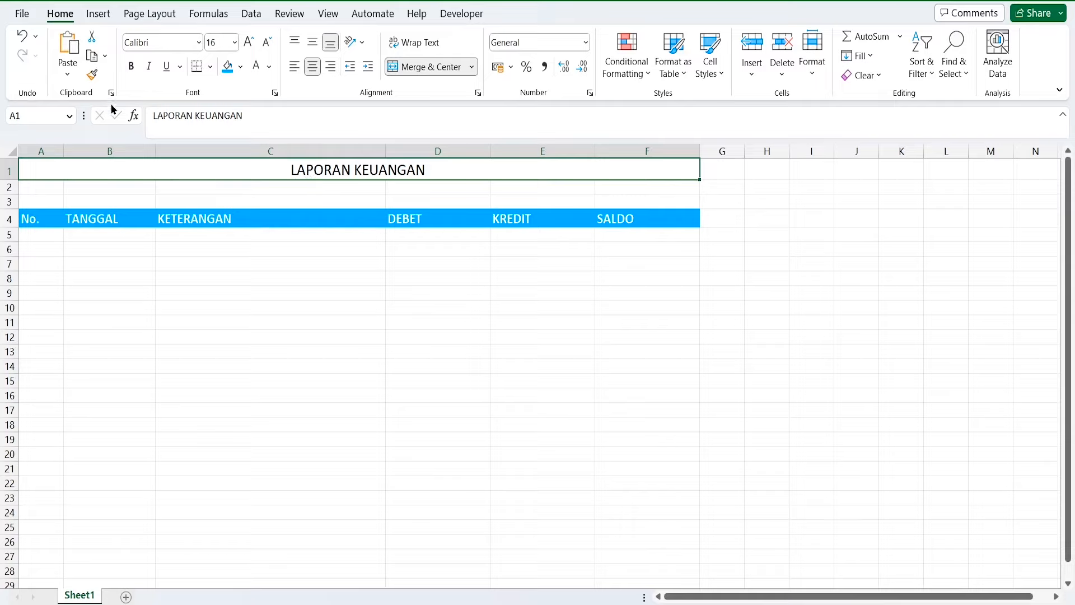
# Make the merged title bold and color its text standard blue
pyautogui.click(130, 70)
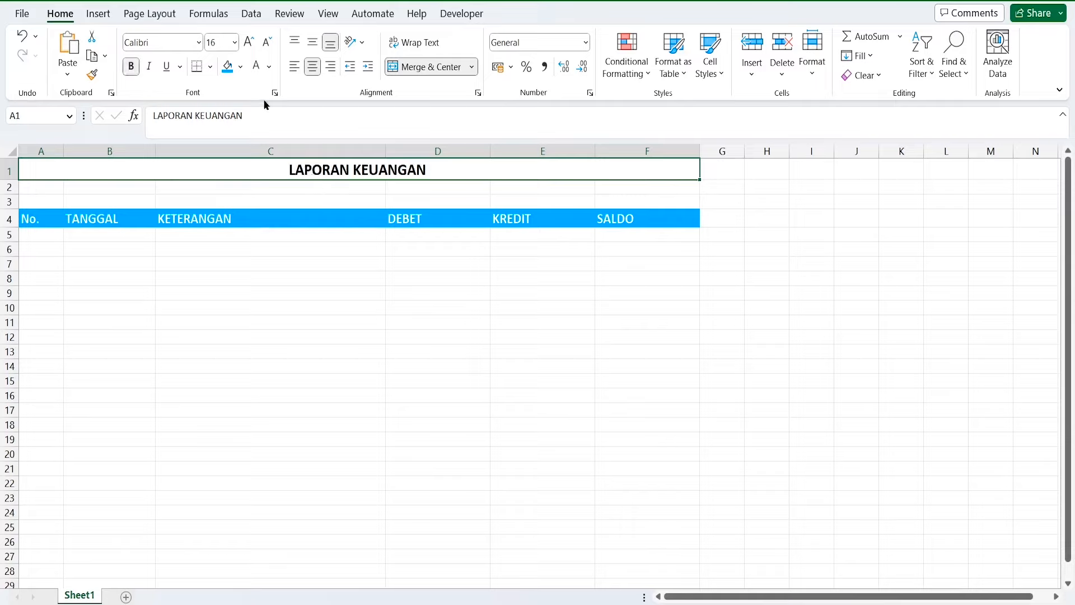
pyautogui.click(270, 71)
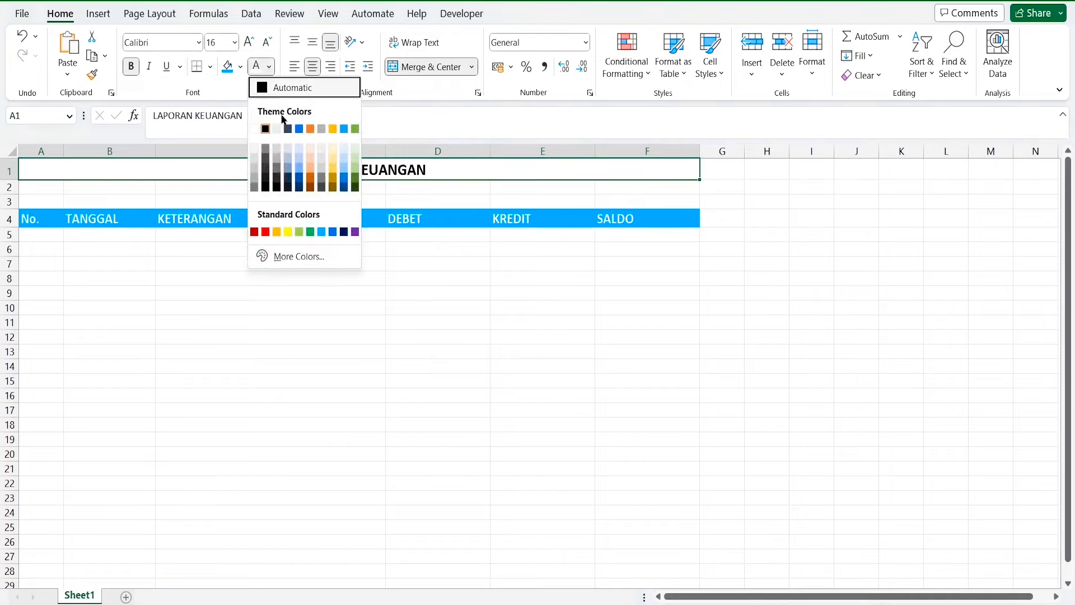
pyautogui.click(333, 232)
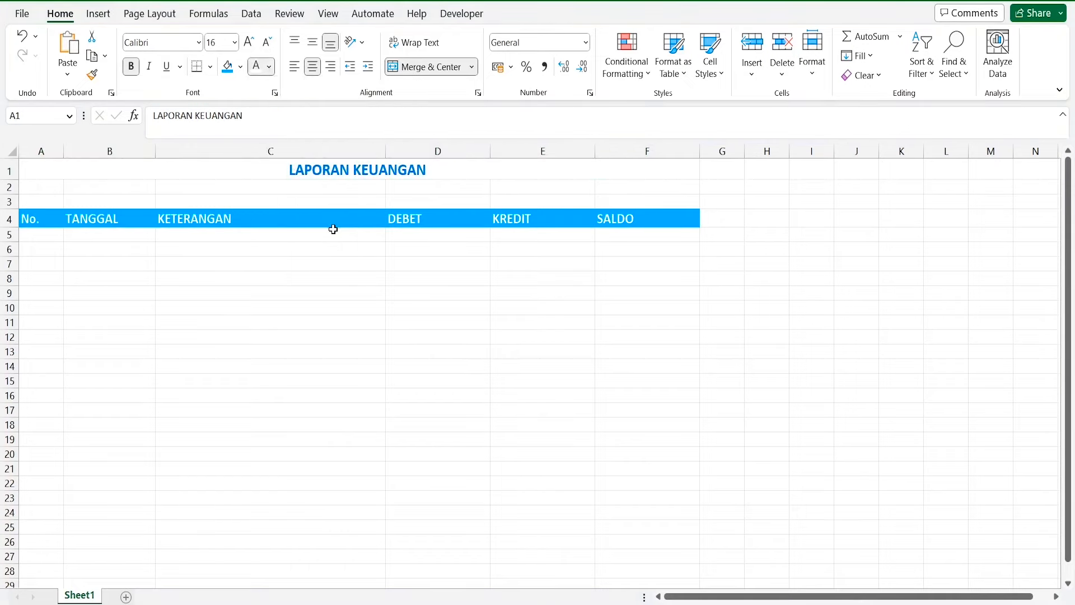
pyautogui.click(302, 234)
pyautogui.click(342, 171)
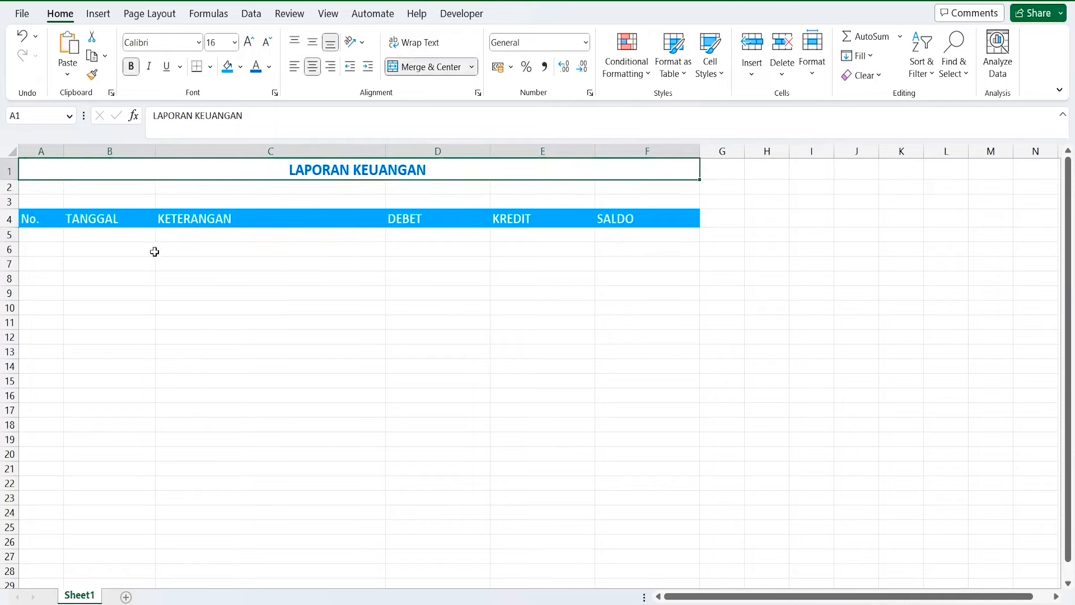
# Enter the label "PERIODE :" in B3 and make C3 the active cell
pyautogui.click(103, 202)
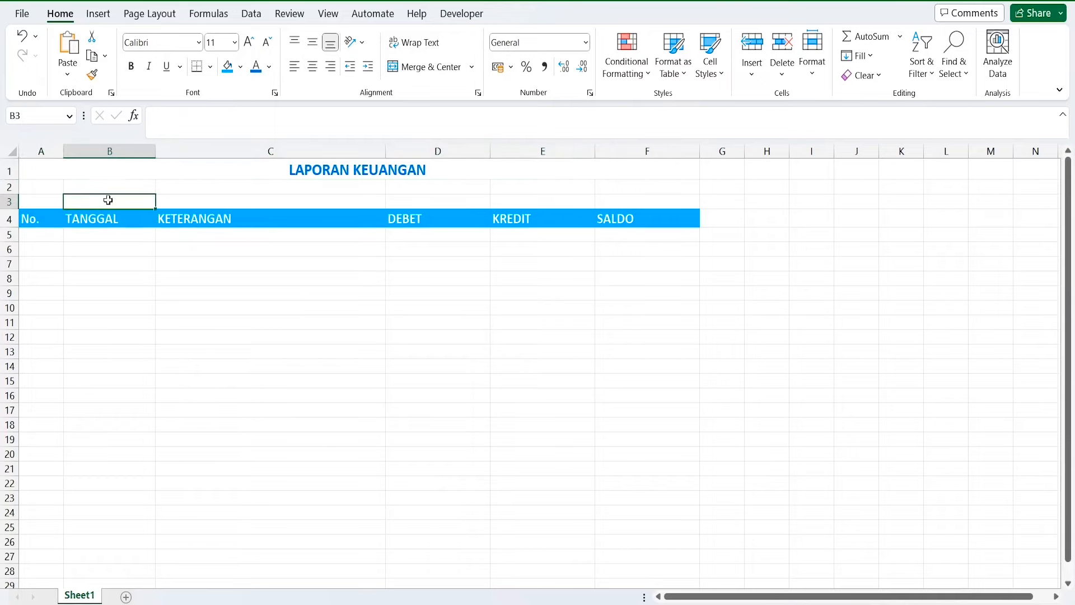
pyautogui.write('P')
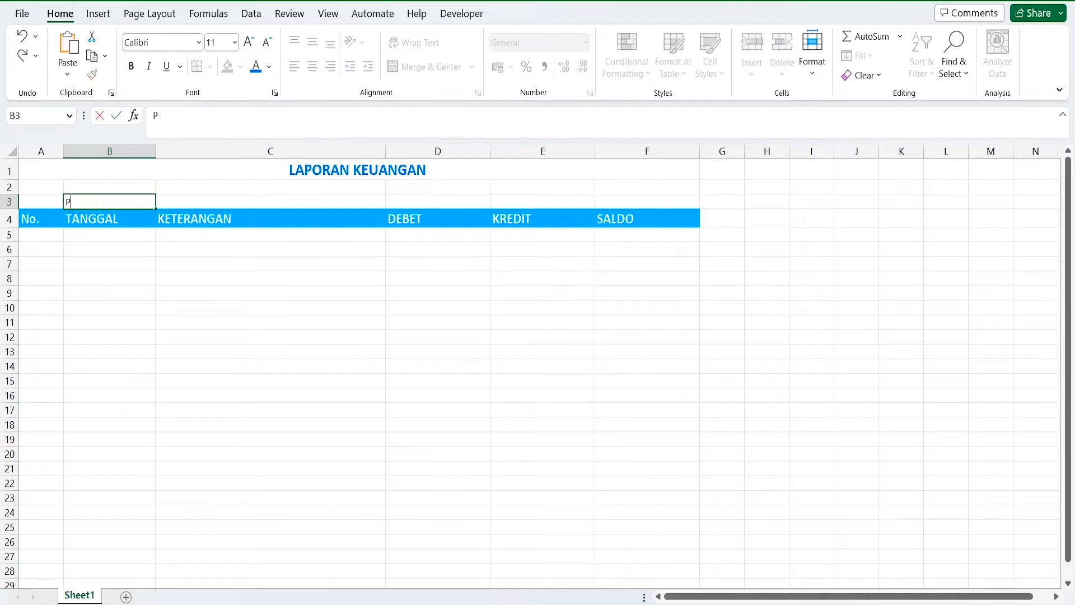
pyautogui.write('ERIODE :')
pyautogui.press('Return')
pyautogui.press('Up')
pyautogui.press('Right')
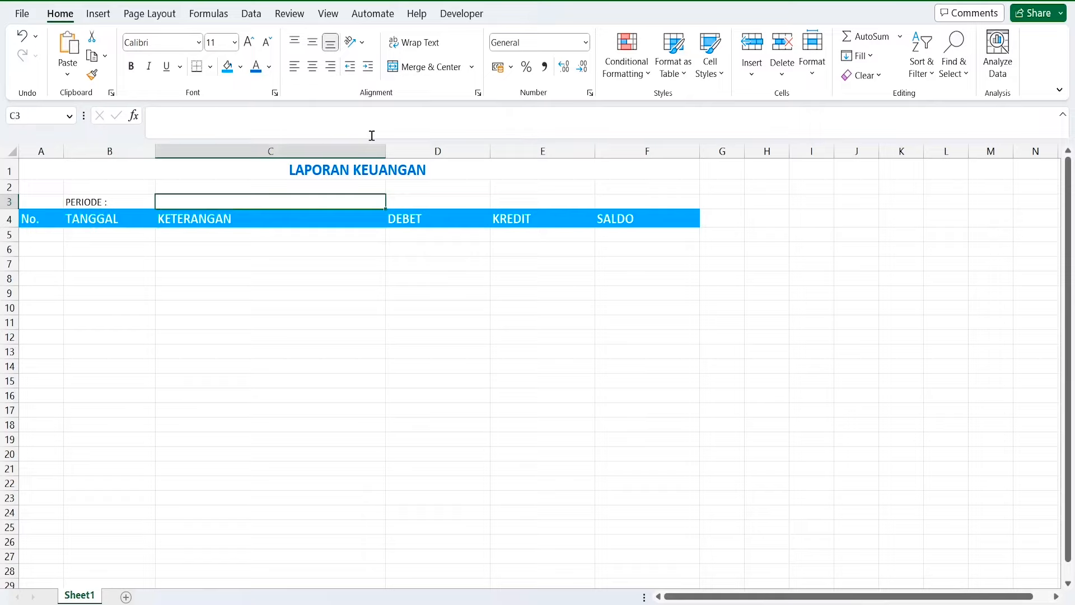
# Enter JANUARI 2023 as the period in C3 and apply the custom number format mmmm-yyyy to the cell
pyautogui.write('Januari 2023')
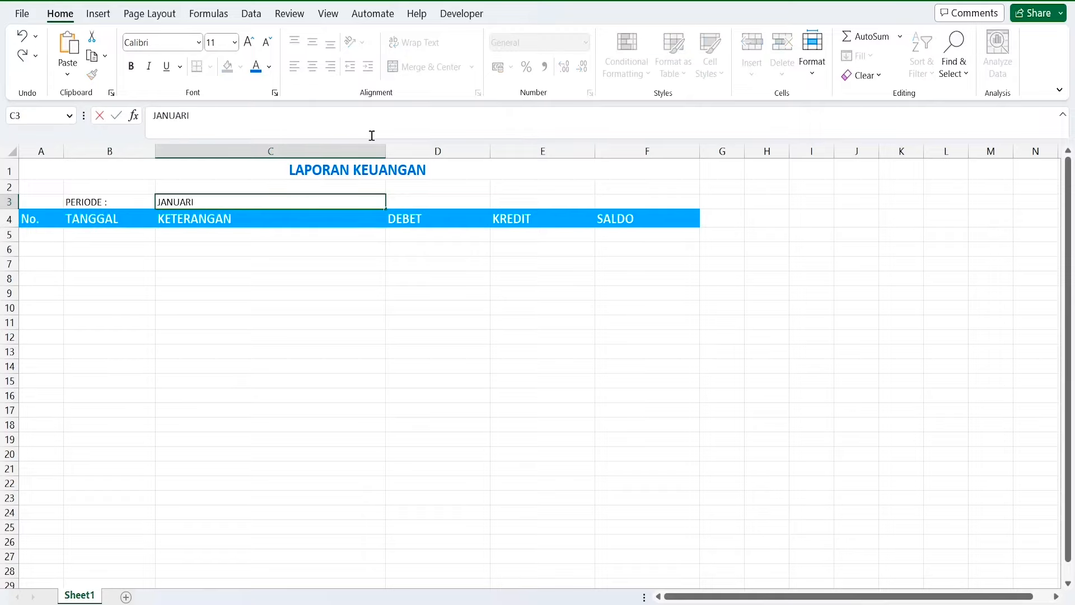
pyautogui.press('Return')
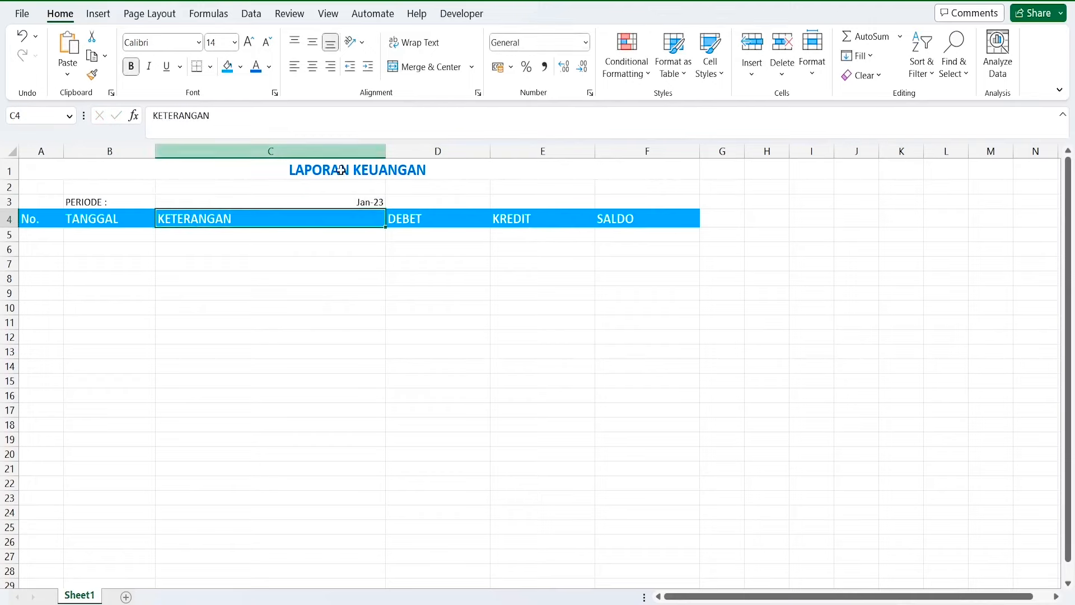
pyautogui.click(327, 202)
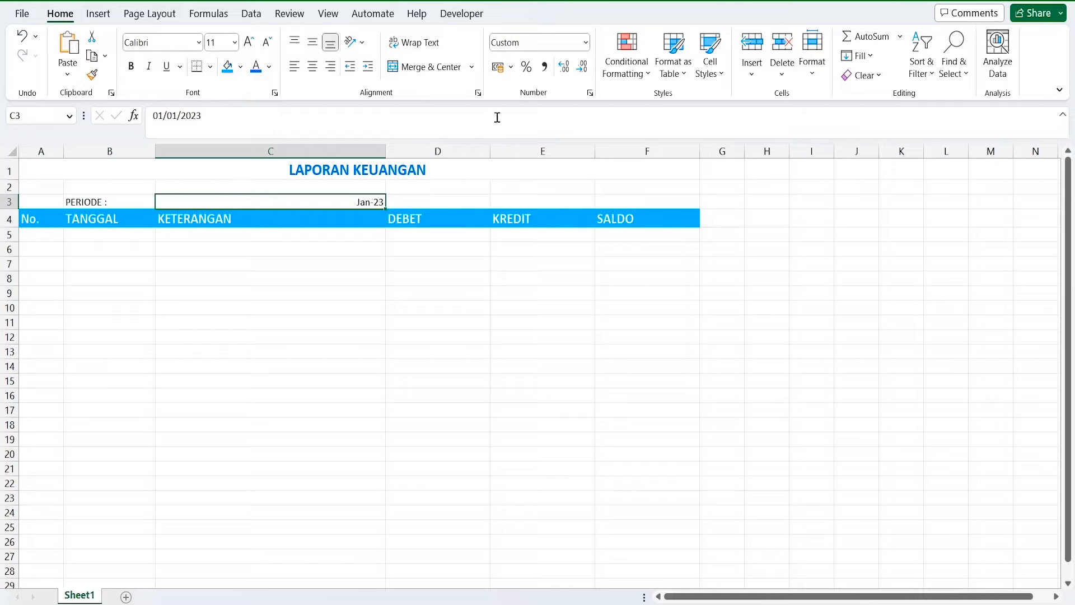
pyautogui.rightClick(306, 202)
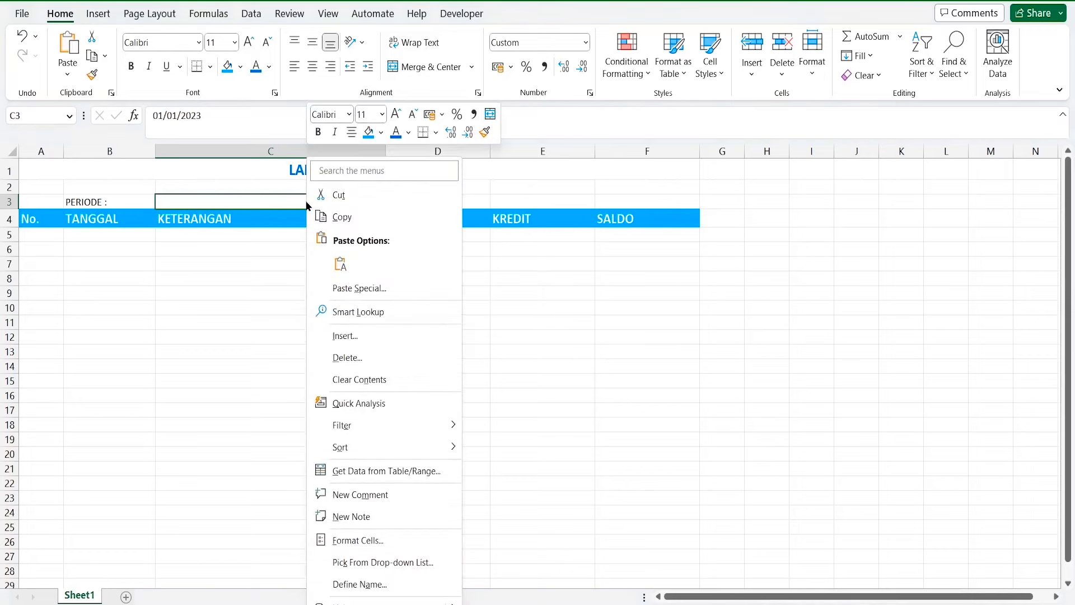
pyautogui.click(342, 541)
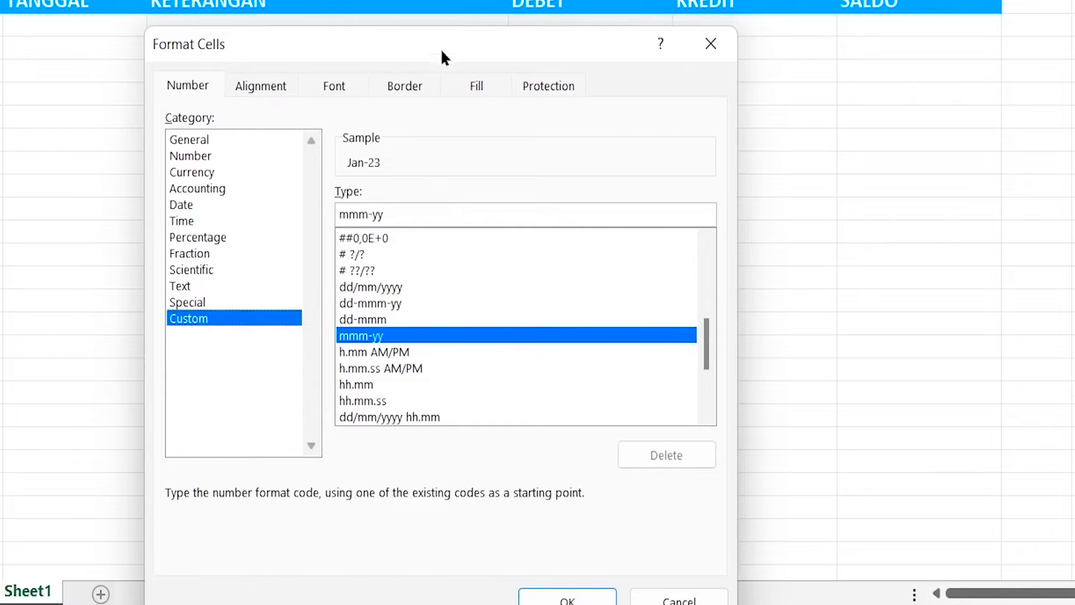
pyautogui.click(369, 215)
pyautogui.write('m')
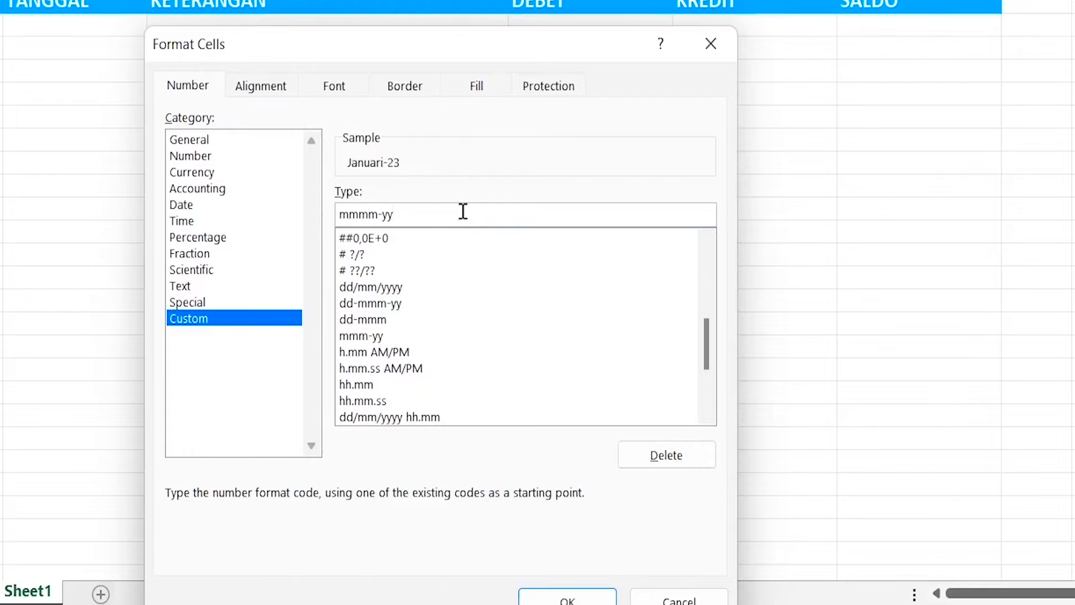
pyautogui.write('yy')
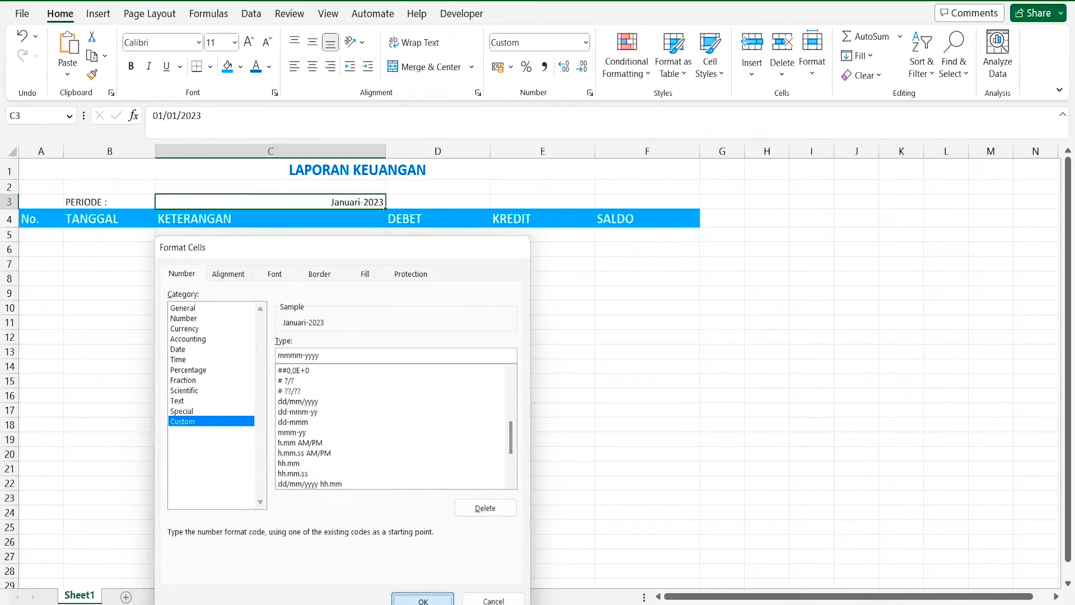
pyautogui.press('Return')
# Set the period label and value in B3:C3 to font size 14 and bold
pyautogui.moveTo(129, 201); pyautogui.dragTo(280, 204)
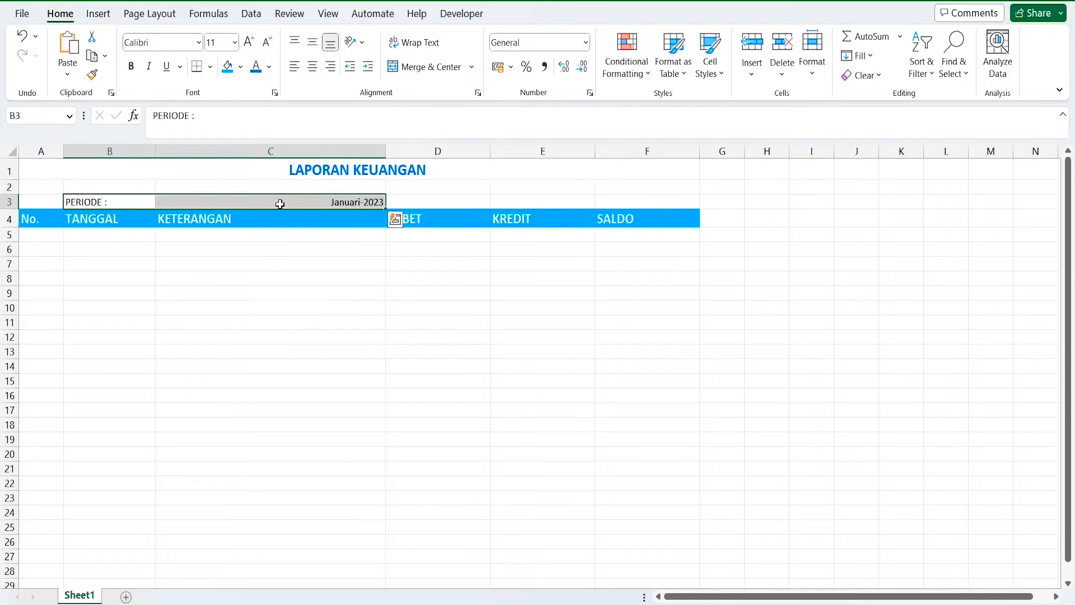
pyautogui.click(234, 43)
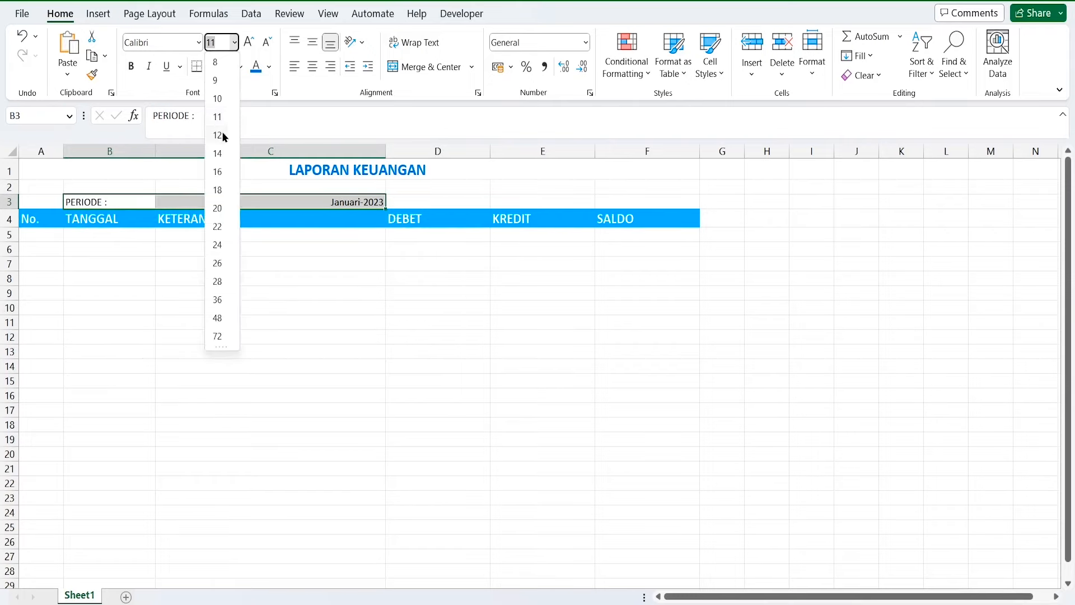
pyautogui.click(217, 154)
pyautogui.click(245, 271)
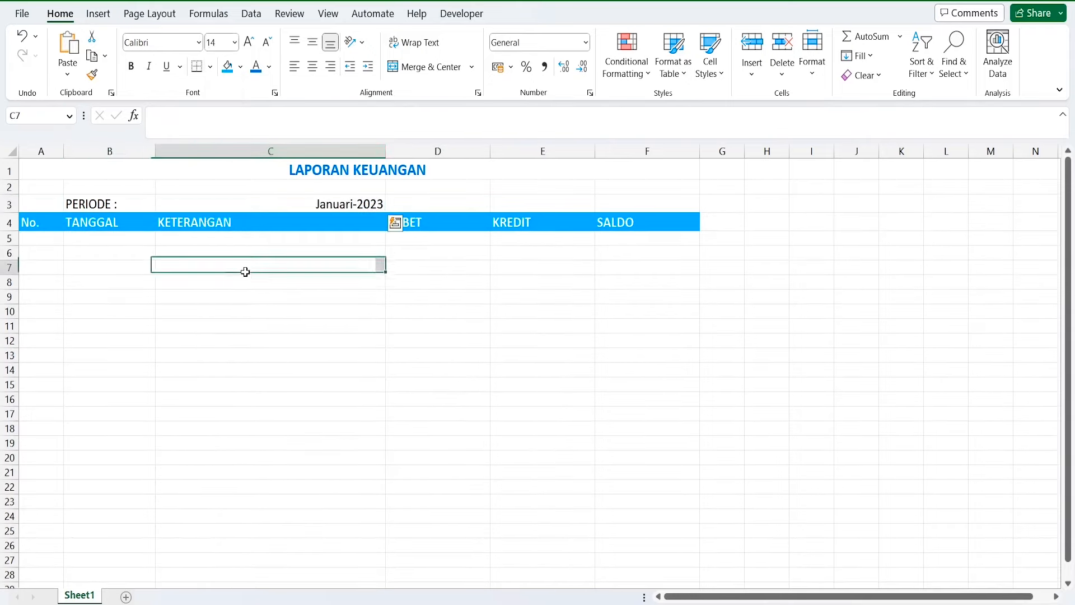
pyautogui.moveTo(90, 204); pyautogui.dragTo(280, 204)
pyautogui.click(130, 67)
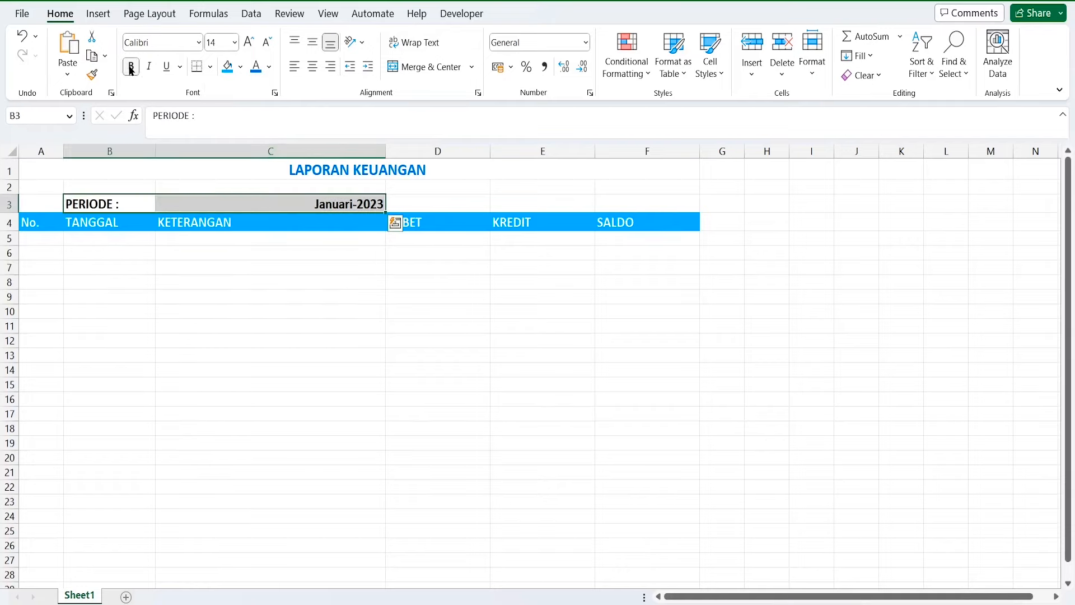
pyautogui.click(109, 249)
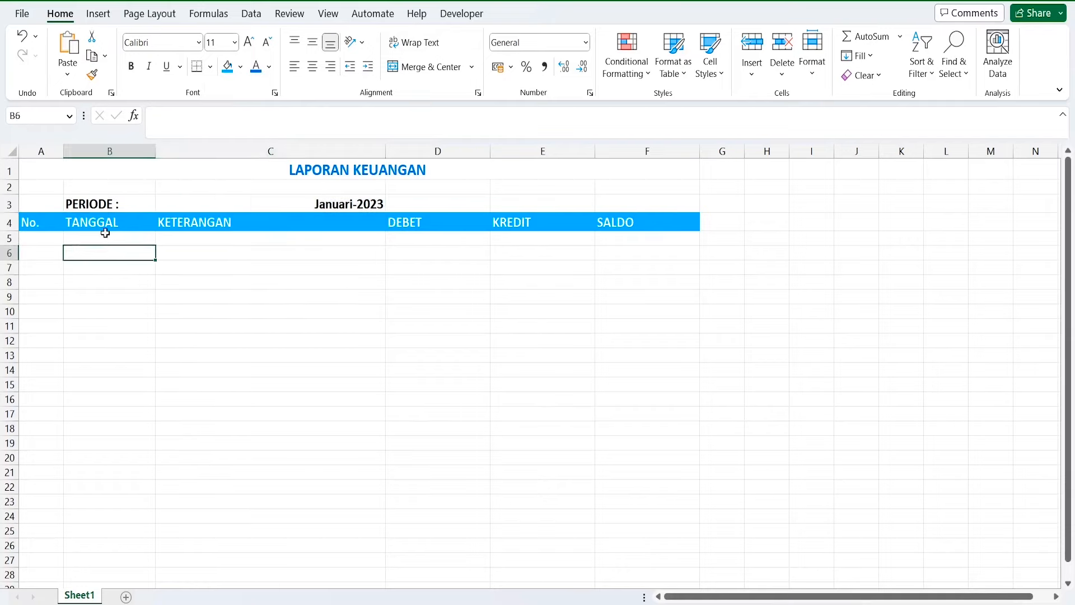
# Color the text of the period cells B3:C3 blue
pyautogui.click(155, 202)
pyautogui.moveTo(155, 202); pyautogui.dragTo(281, 203)
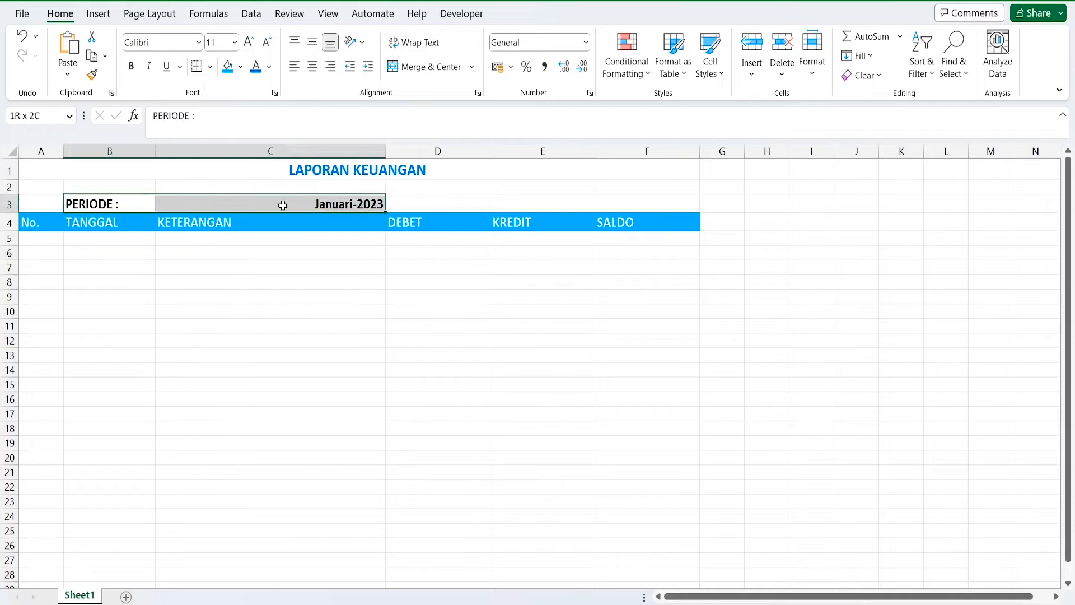
pyautogui.click(270, 67)
pyautogui.click(333, 232)
pyautogui.click(204, 247)
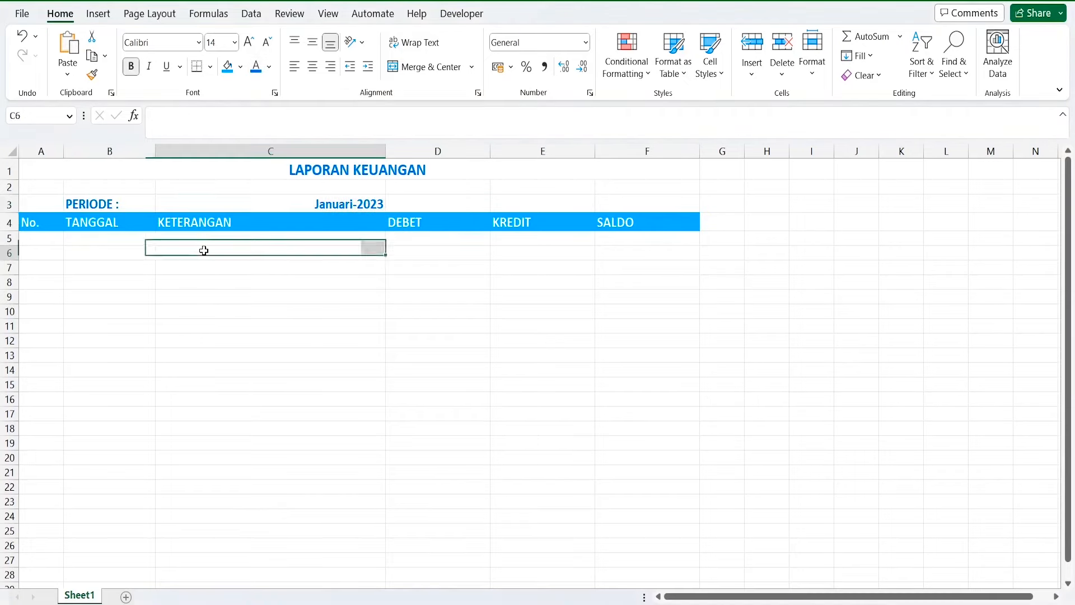
# Enter 1 in A5 as the first row number under the No. header
pyautogui.click(116, 275)
pyautogui.hotkey('ctrl', 'End')
pyautogui.click(48, 249)
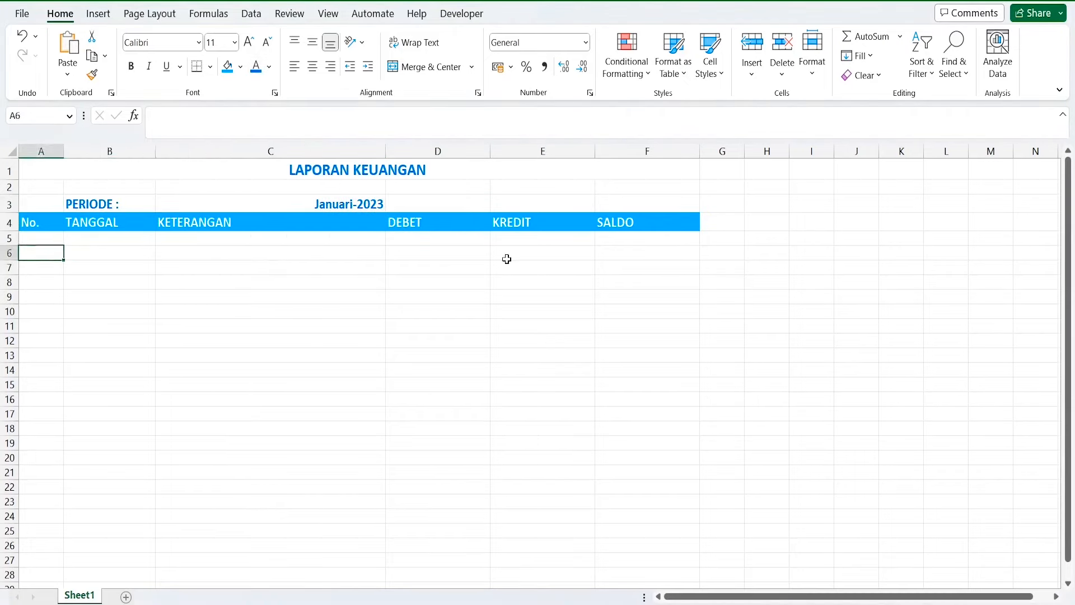
pyautogui.press('Up')
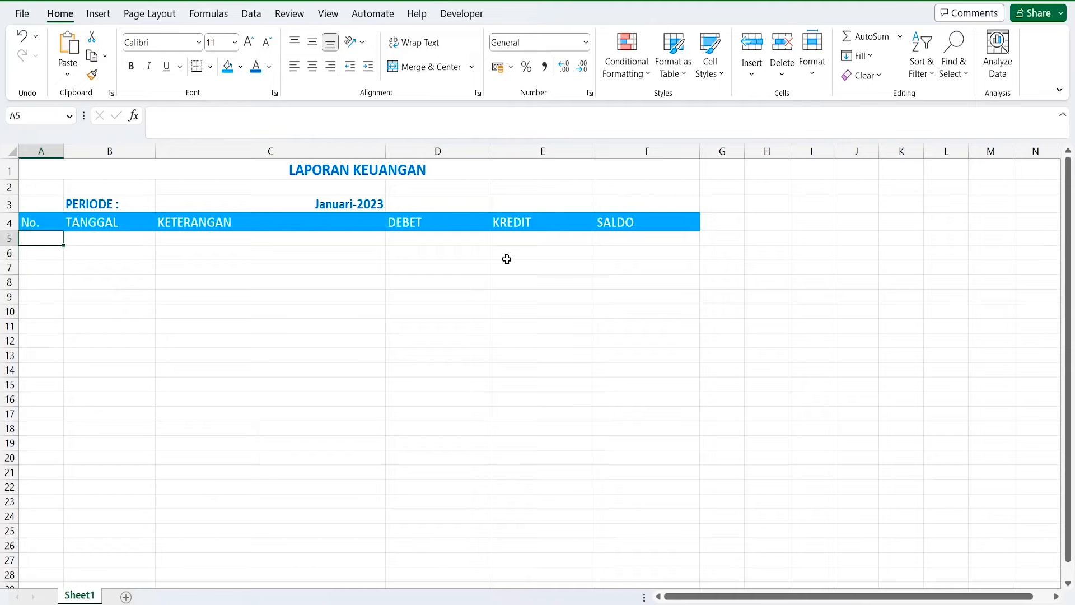
pyautogui.write('1')
pyautogui.press('Tab')
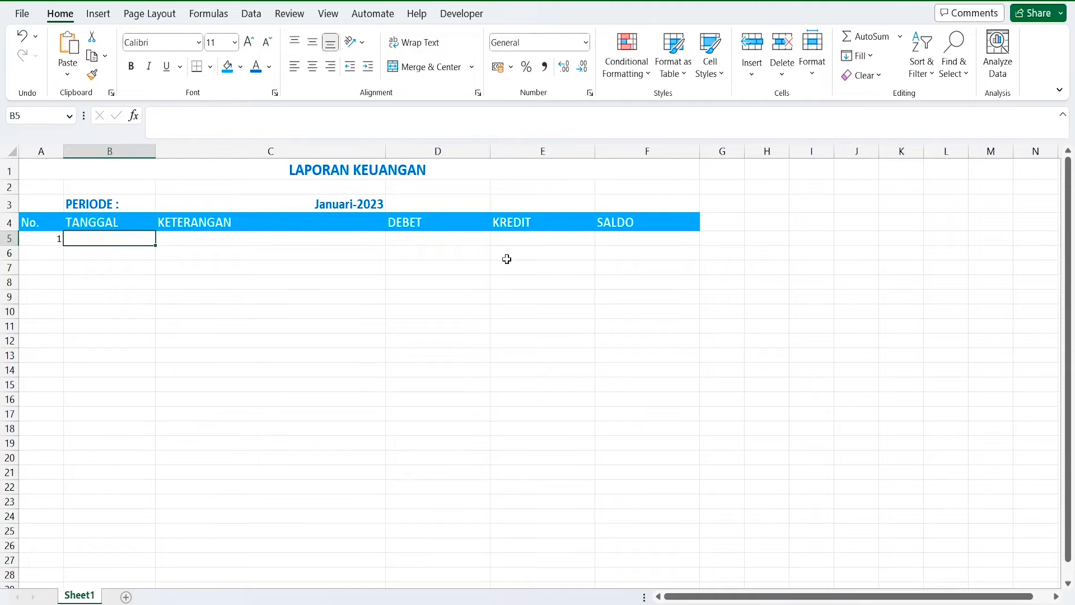
# Set the font size to 12 for all entire rows from row 5 down past row 190
pyautogui.click(52, 239)
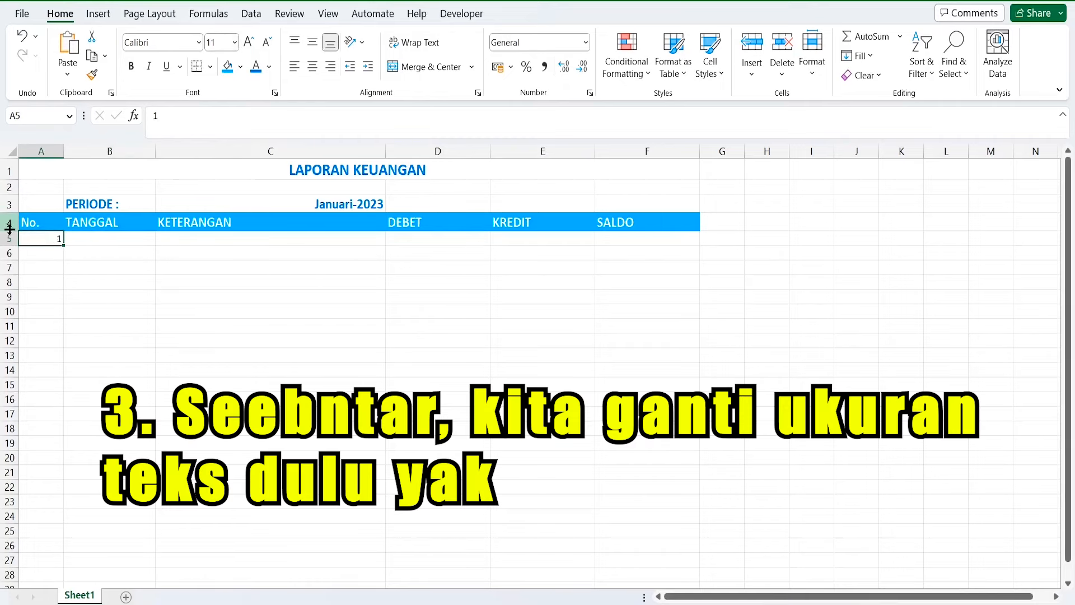
pyautogui.moveTo(11, 239); pyautogui.dragTo(53, 511)
pyautogui.scroll(20, 72, 379)
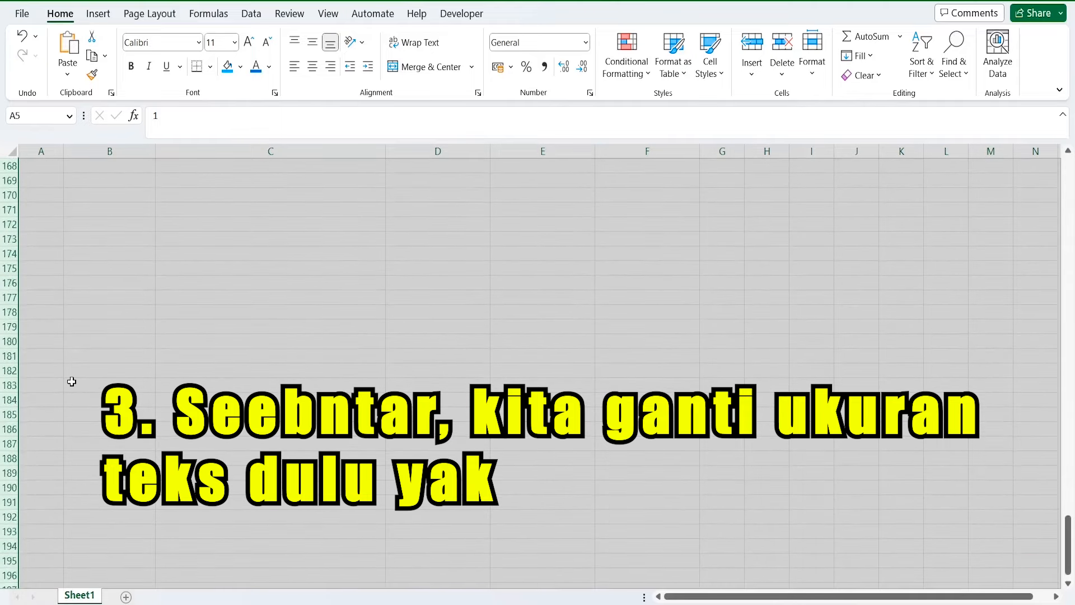
pyautogui.click(235, 42)
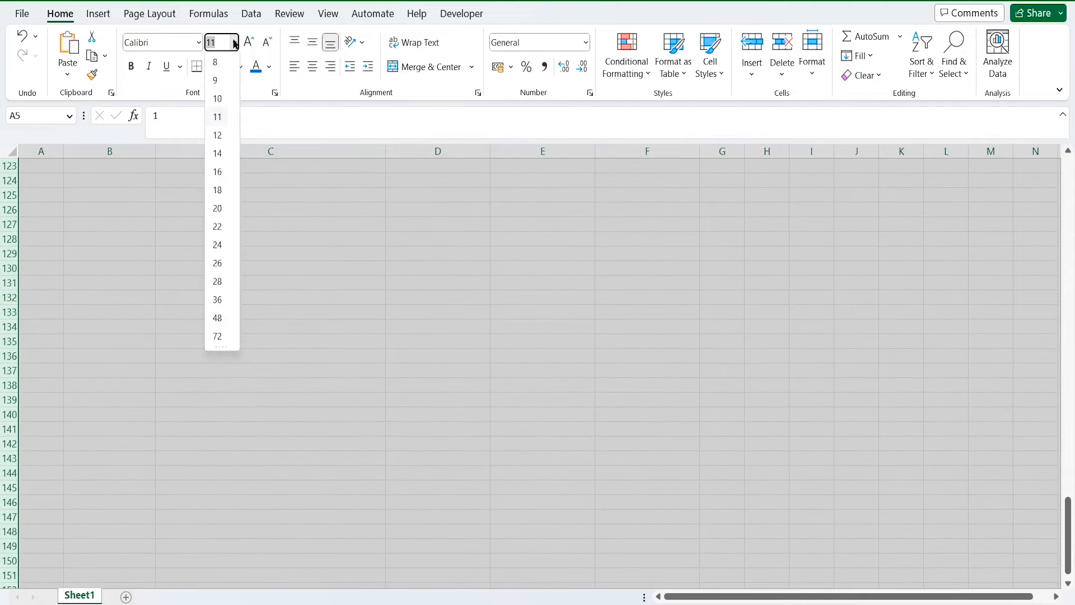
pyautogui.click(217, 135)
pyautogui.scroll(20, 216, 132)
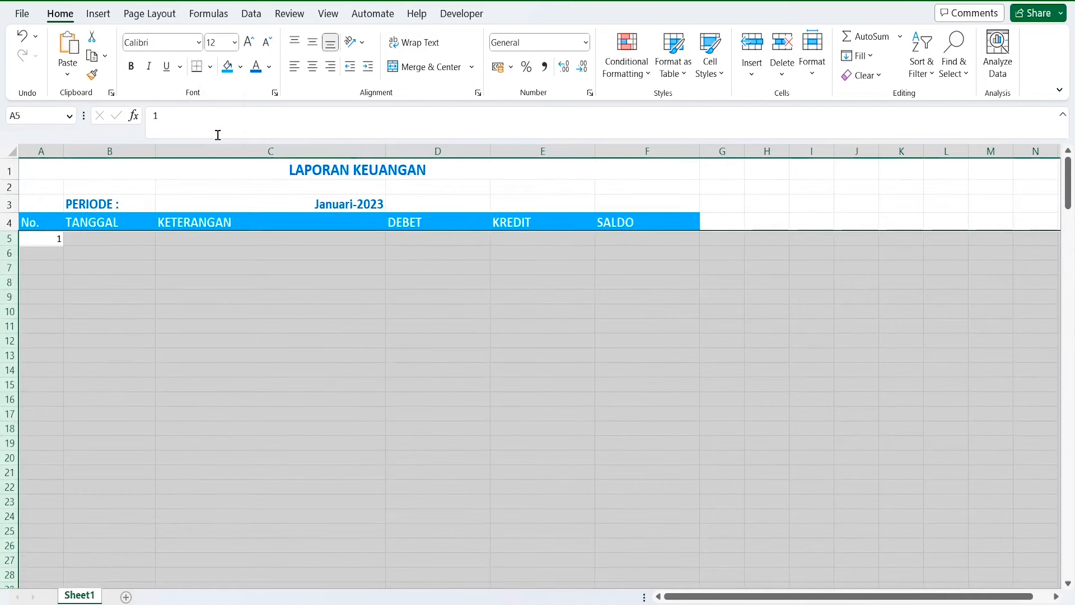
pyautogui.click(90, 244)
pyautogui.click(43, 241)
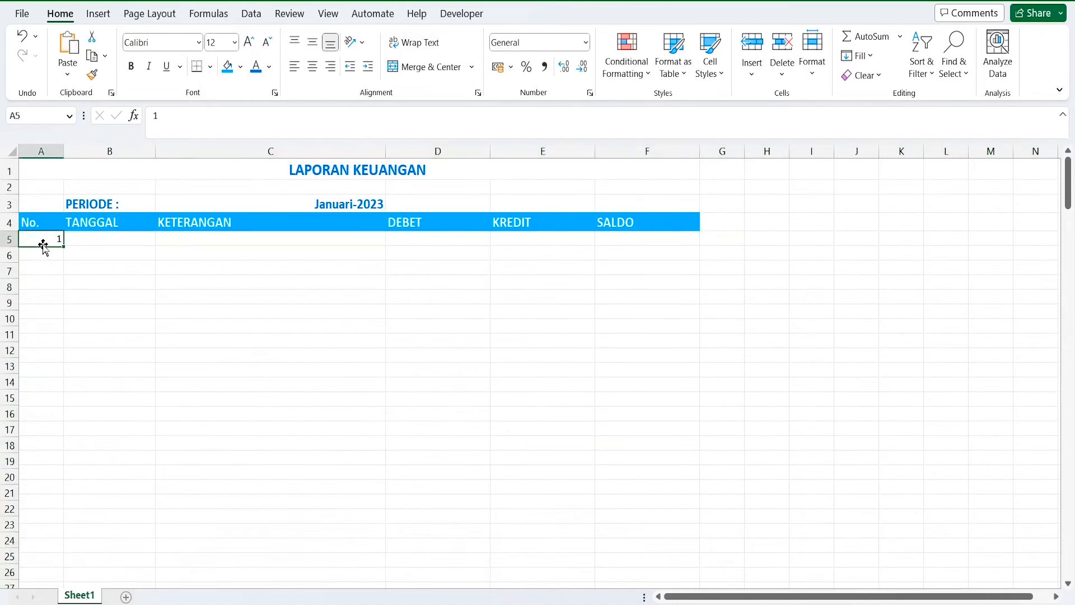
# Enter the date 02/01/2023 in B5 under the TANGGAL header
pyautogui.click(105, 243)
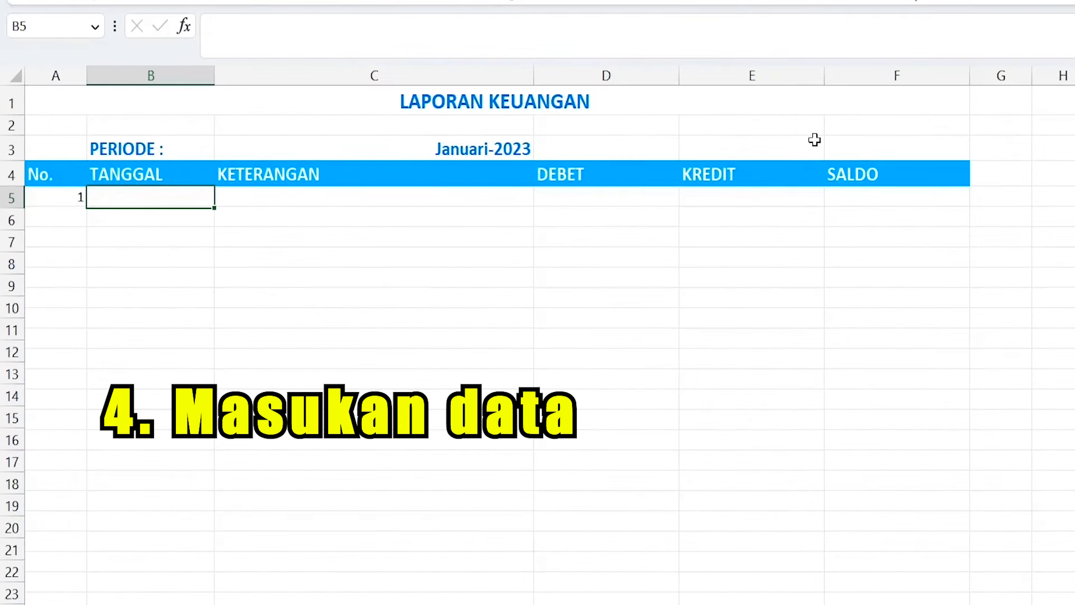
pyautogui.write('02')
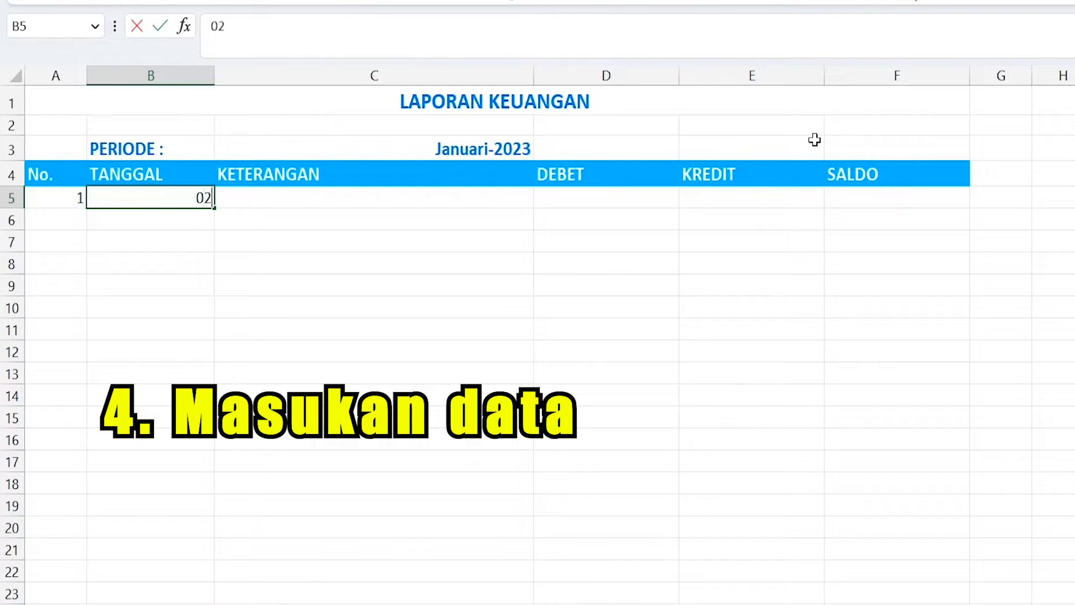
pyautogui.write('/01/2023')
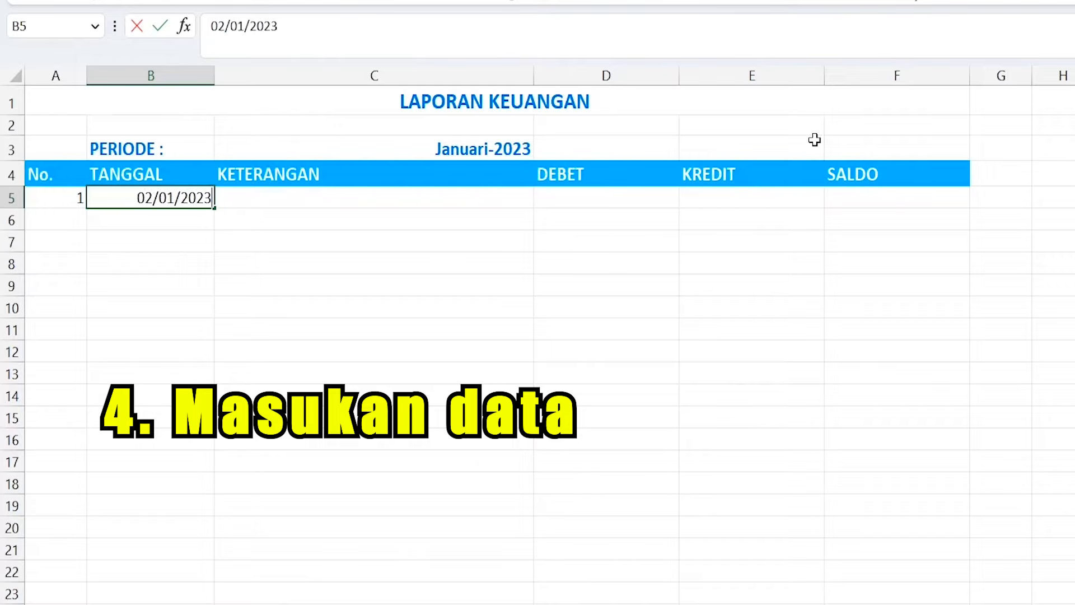
pyautogui.press('Tab')
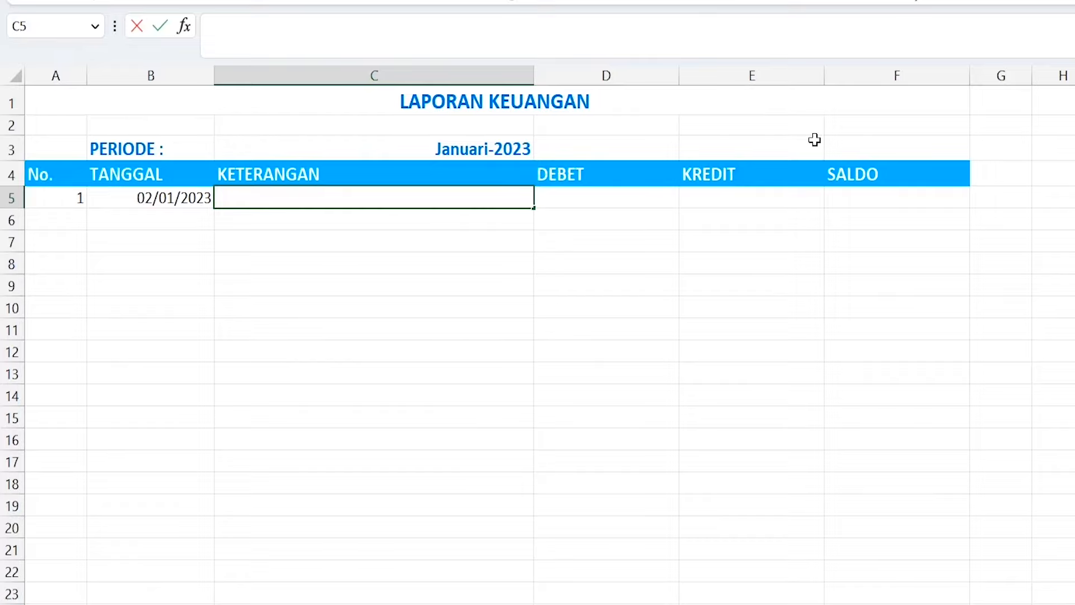
# Enter "Saldo Awal Masuk" as the description in C5 and 5000000 as the debit amount in D5
pyautogui.write('Saldo awa')
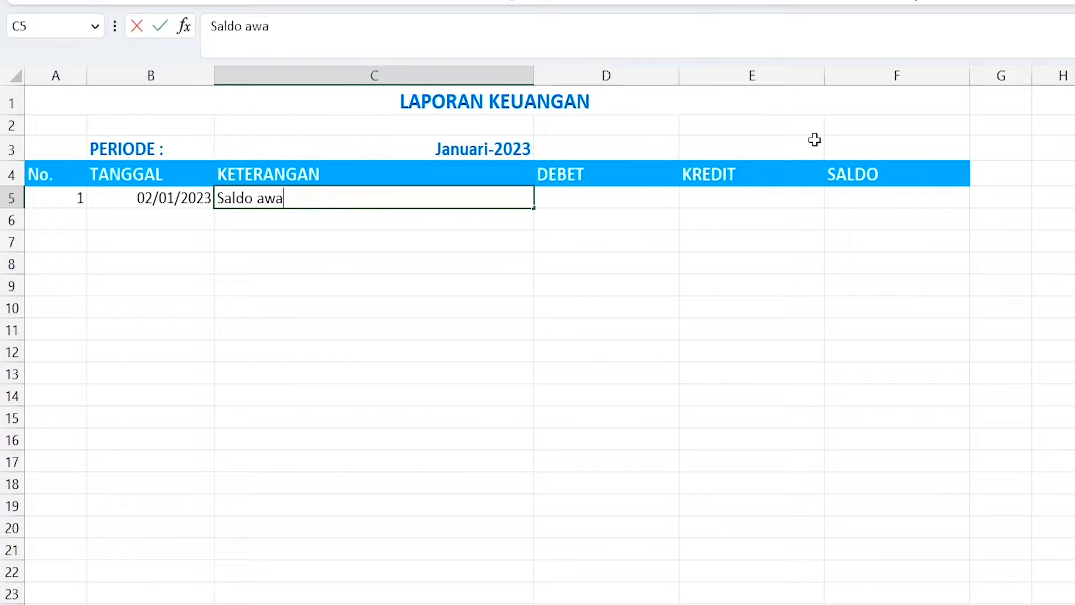
pyautogui.press('BackSpace')
pyautogui.press('BackSpace')
pyautogui.press('BackSpace')
pyautogui.write('Awal Masuk')
pyautogui.press('Tab')
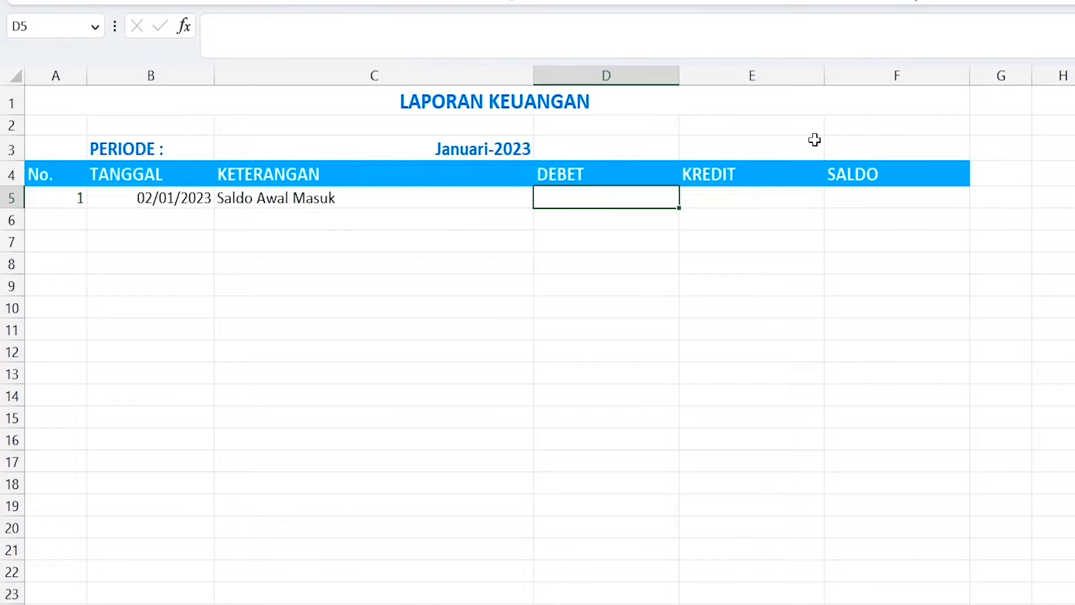
pyautogui.write('5000000')
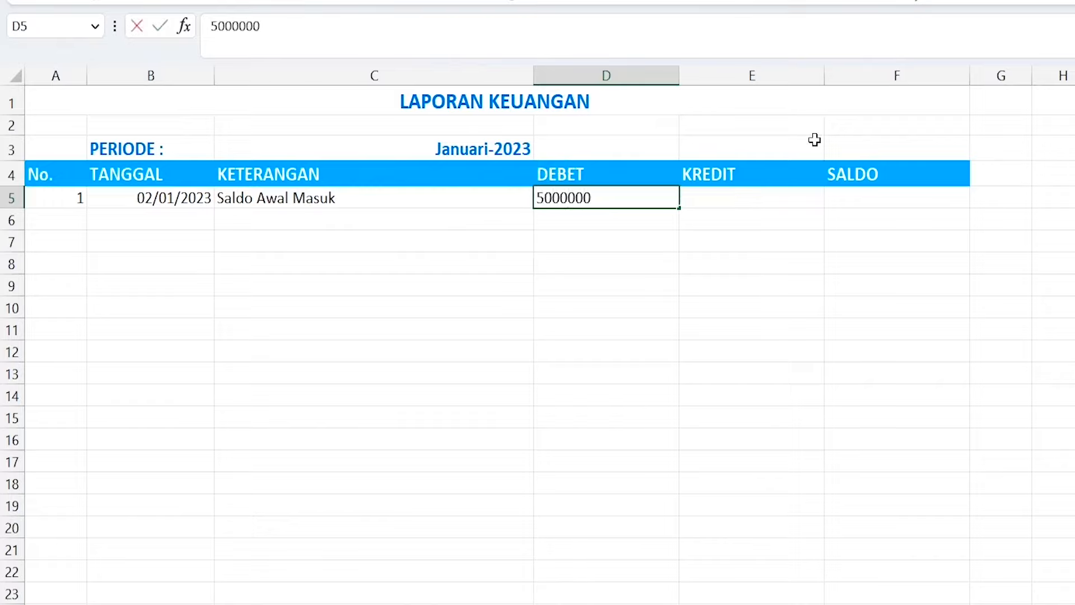
pyautogui.press('Tab')
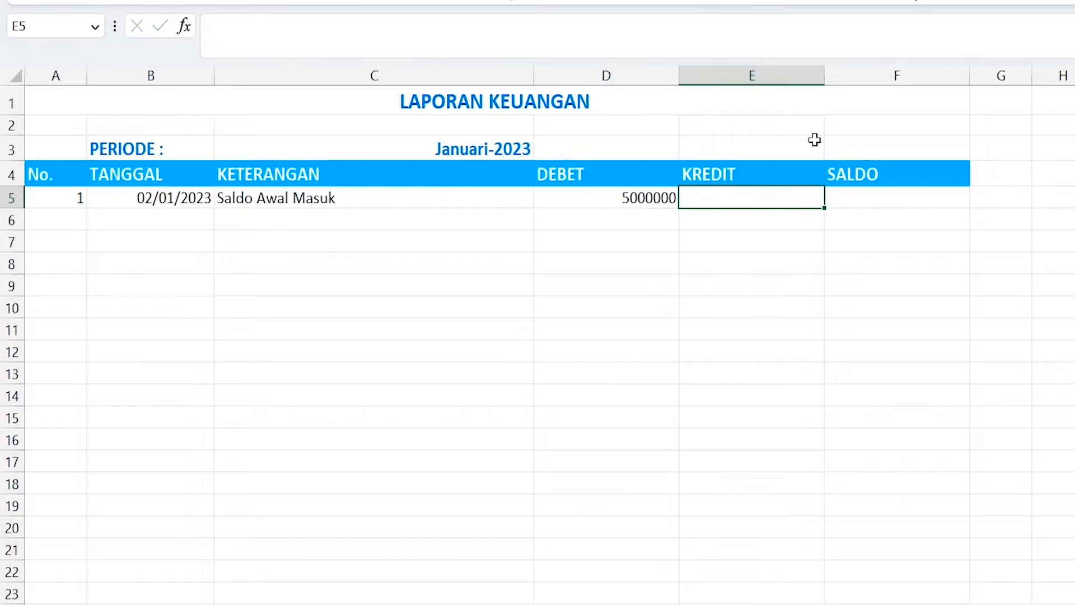
# Calculate the first balance in F5 as debit minus credit with the formula =D5-E5
pyautogui.press('Tab')
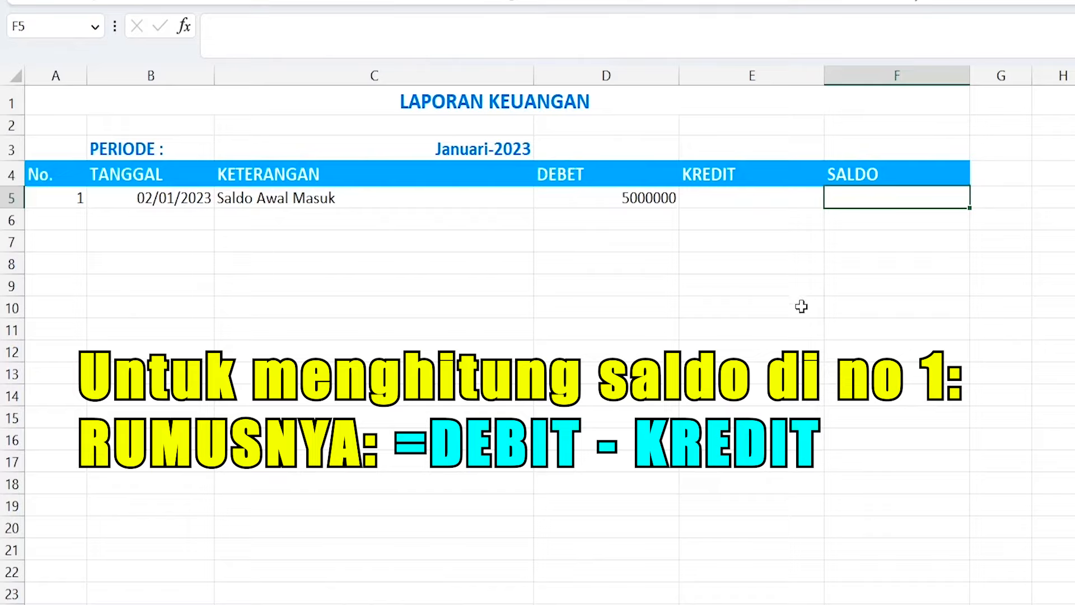
pyautogui.write('=')
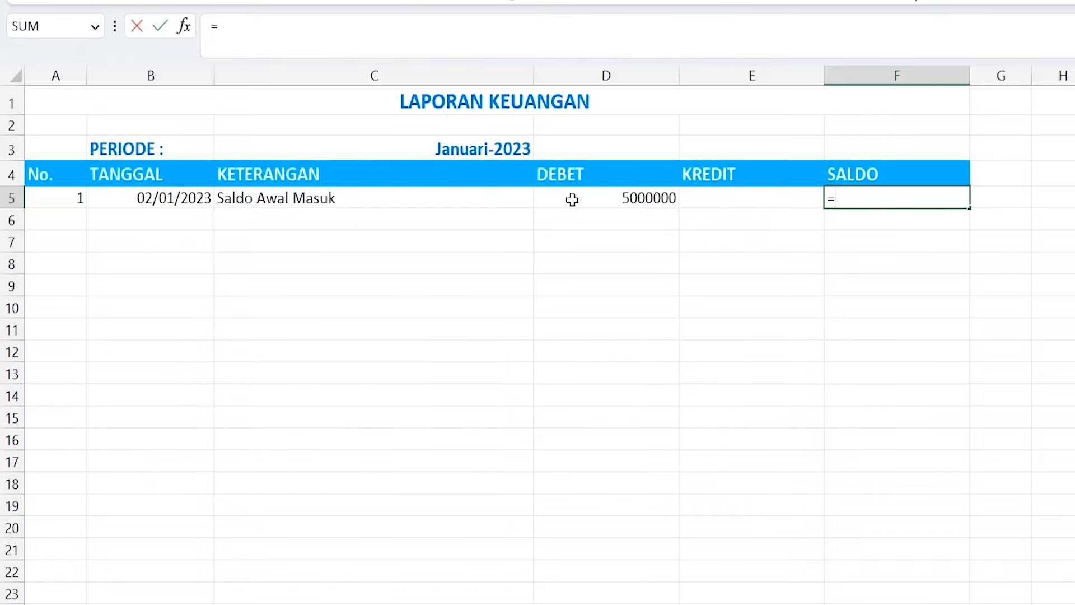
pyautogui.click(572, 199)
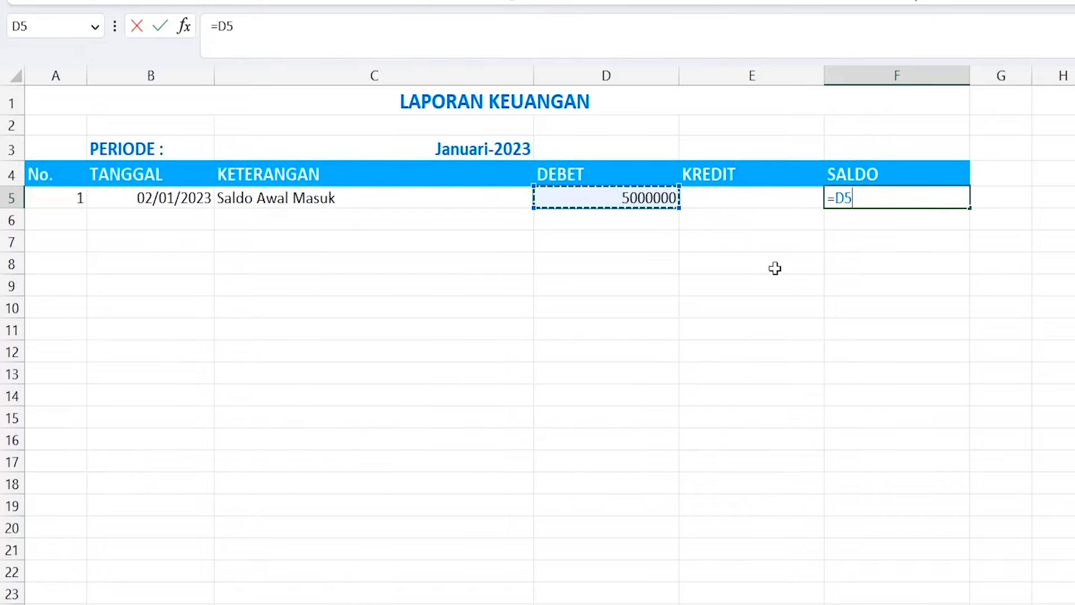
pyautogui.write('-')
pyautogui.click(740, 200)
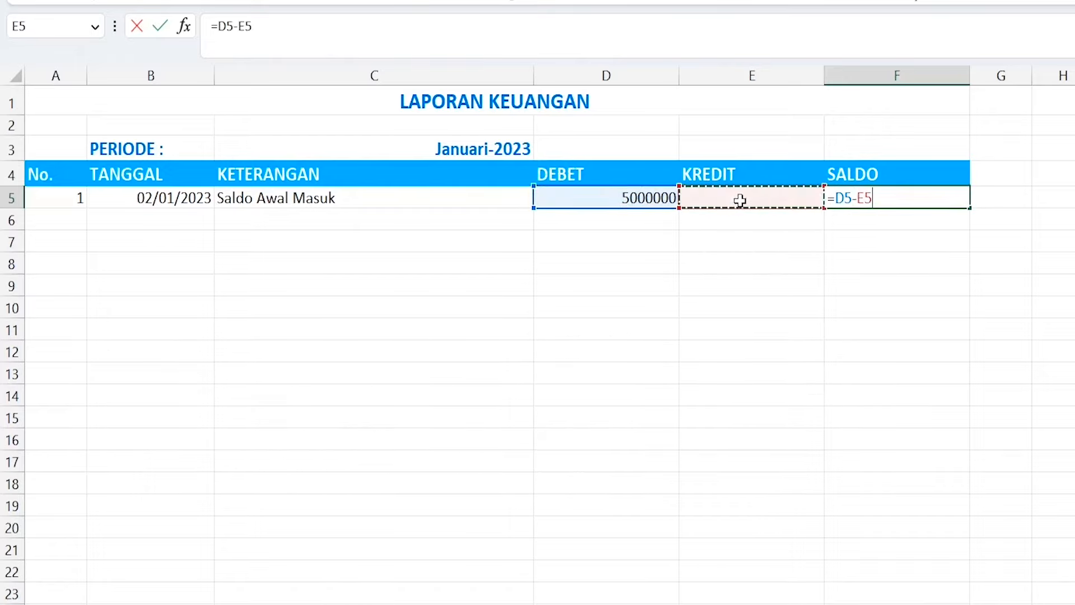
pyautogui.press('Return')
pyautogui.click(761, 218)
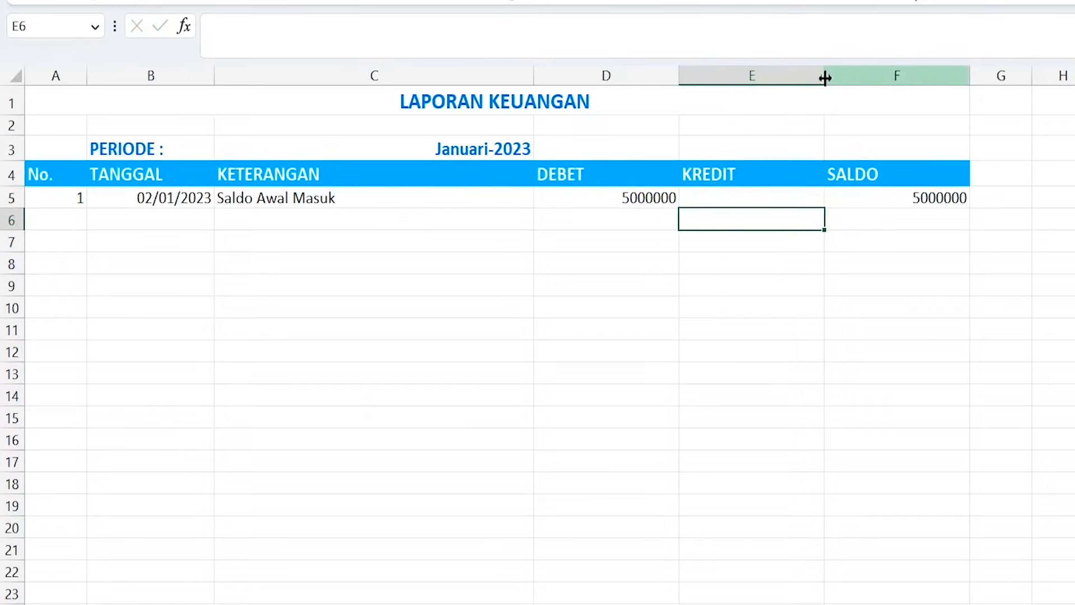
pyautogui.click(929, 197)
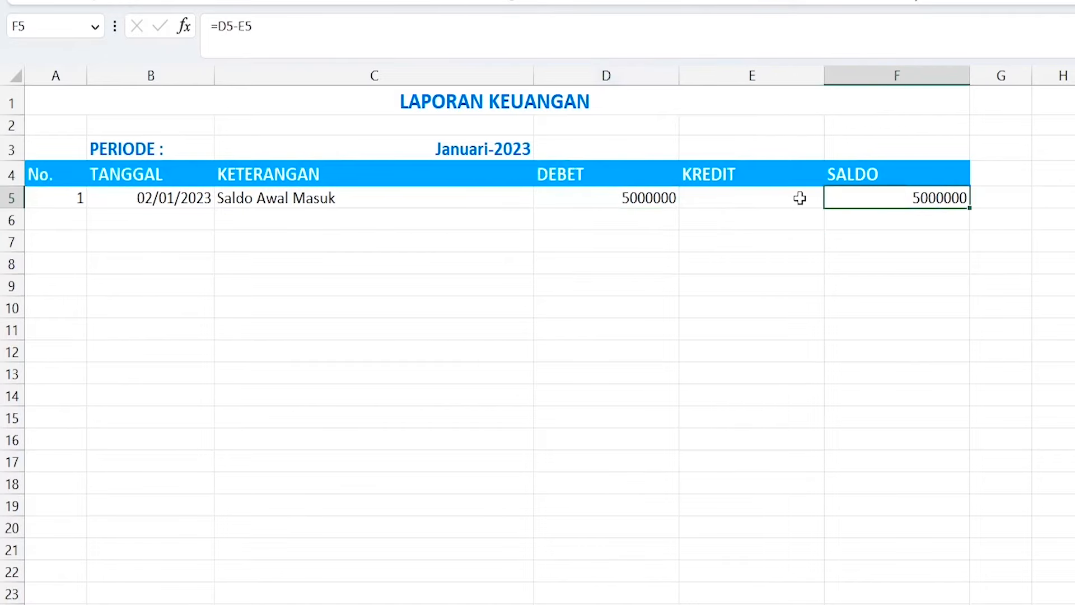
pyautogui.click(800, 199)
pyautogui.click(650, 198)
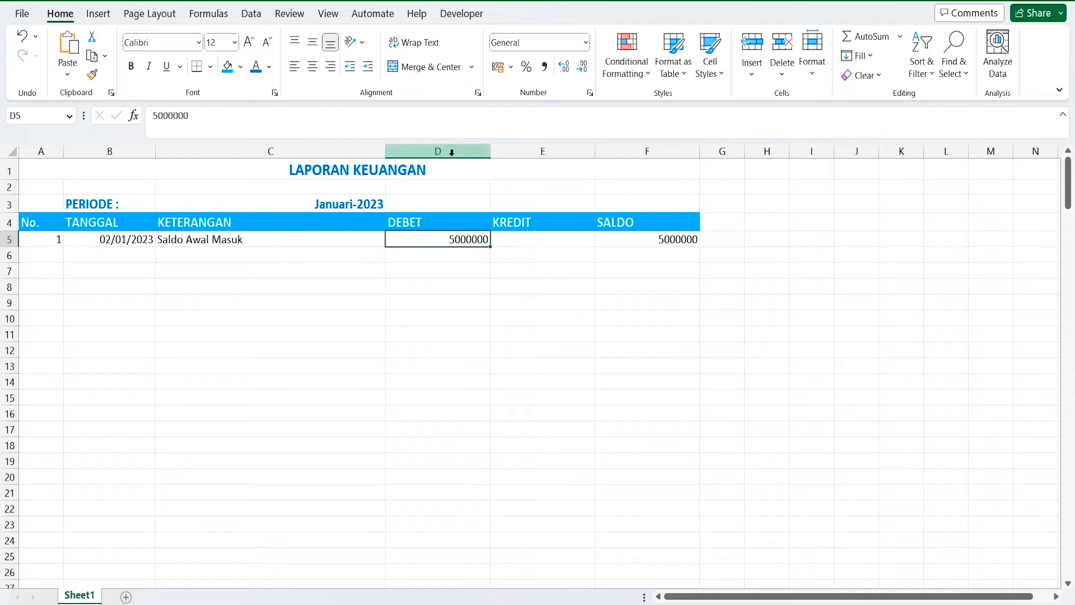
# Format the DEBET, KREDIT and SALDO columns (D to F) as Accounting with no currency symbol and 0 decimal places
pyautogui.moveTo(462, 153); pyautogui.dragTo(647, 153)
pyautogui.rightClick(580, 156)
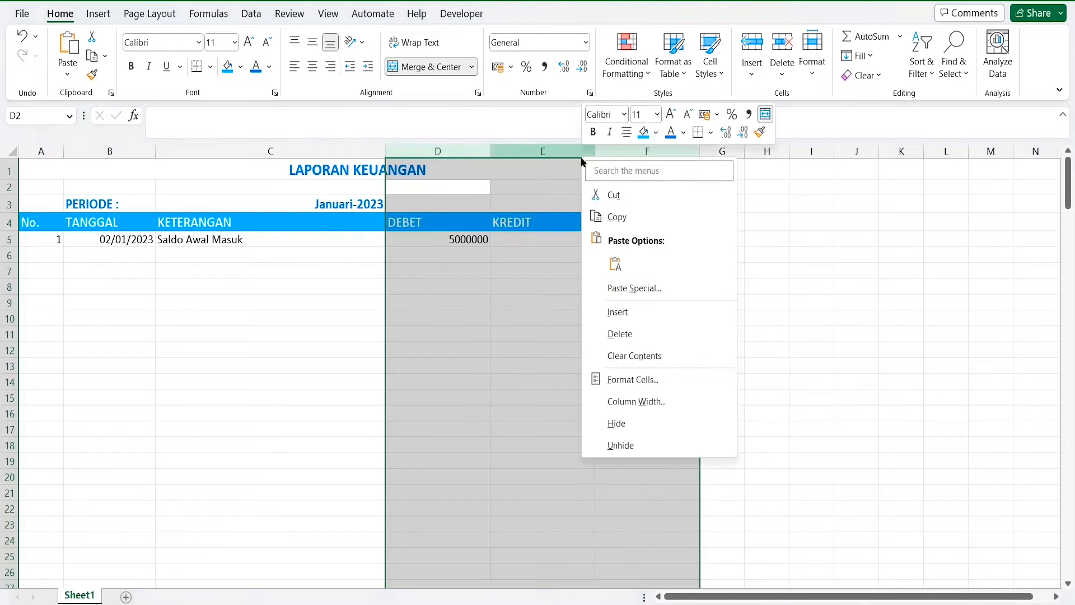
pyautogui.click(612, 383)
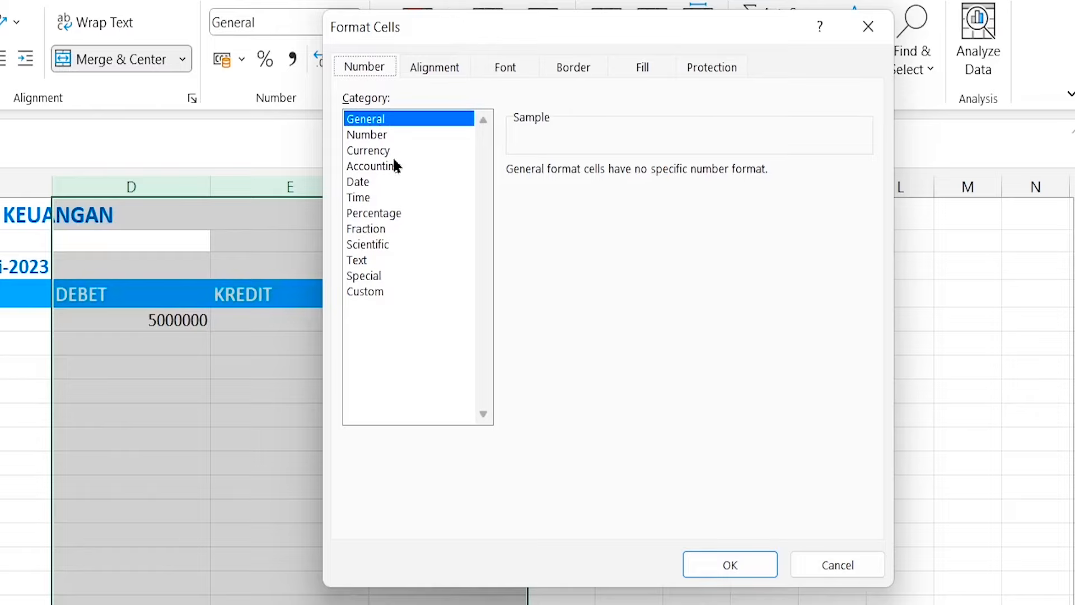
pyautogui.click(384, 150)
pyautogui.click(384, 165)
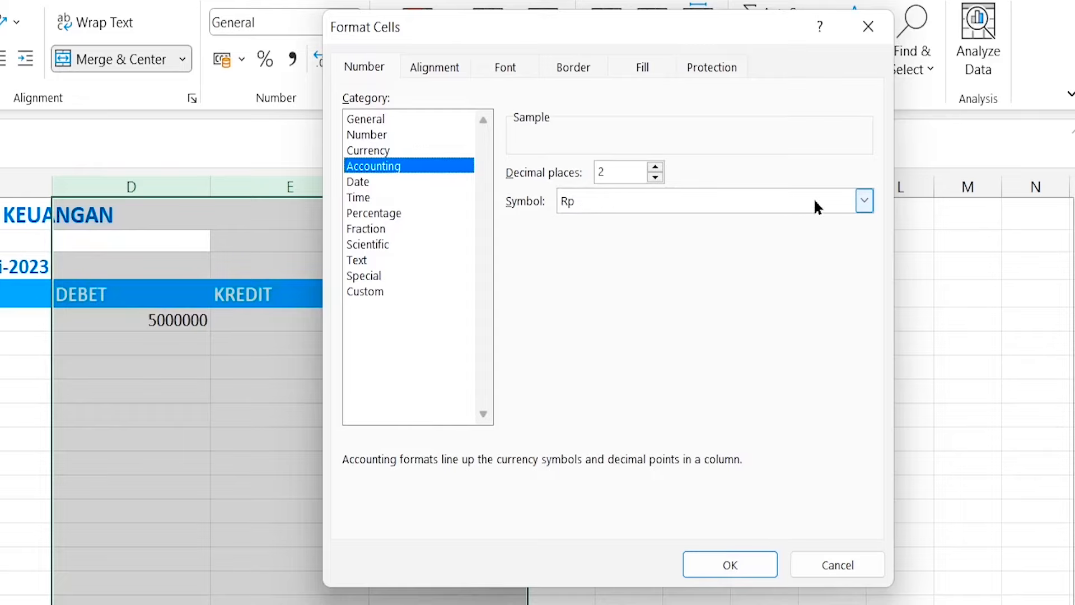
pyautogui.click(863, 201)
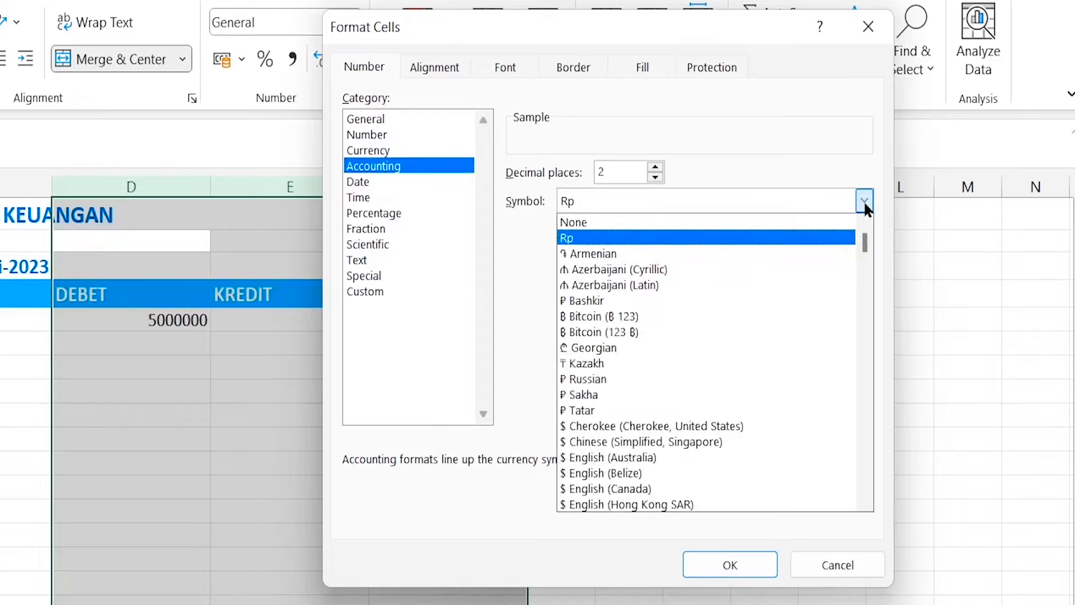
pyautogui.click(584, 224)
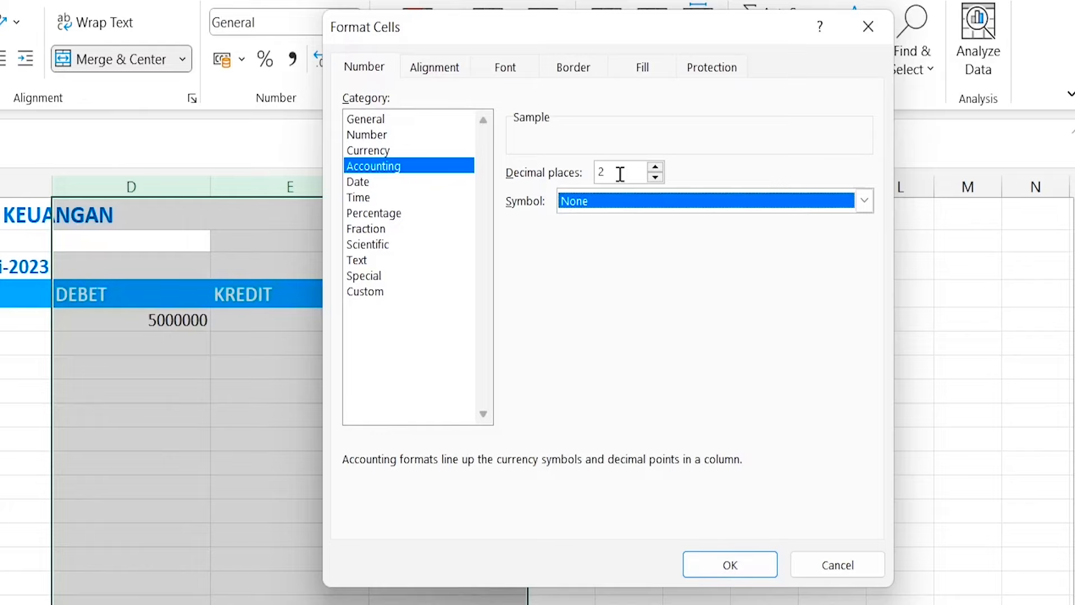
pyautogui.click(655, 177)
pyautogui.click(655, 177)
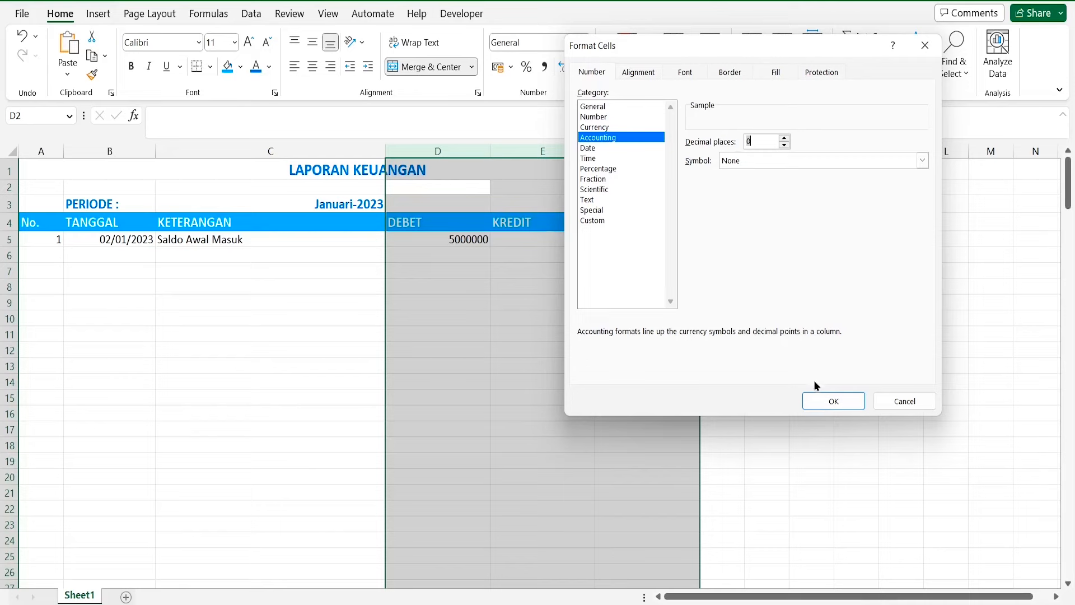
pyautogui.click(827, 399)
pyautogui.click(449, 247)
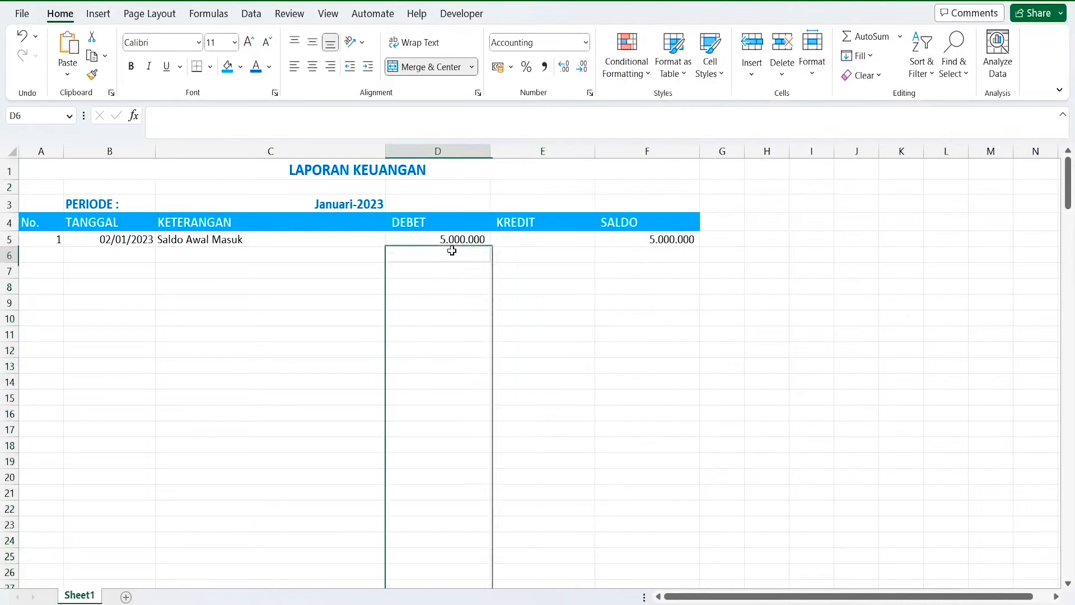
pyautogui.click(408, 240)
pyautogui.click(671, 241)
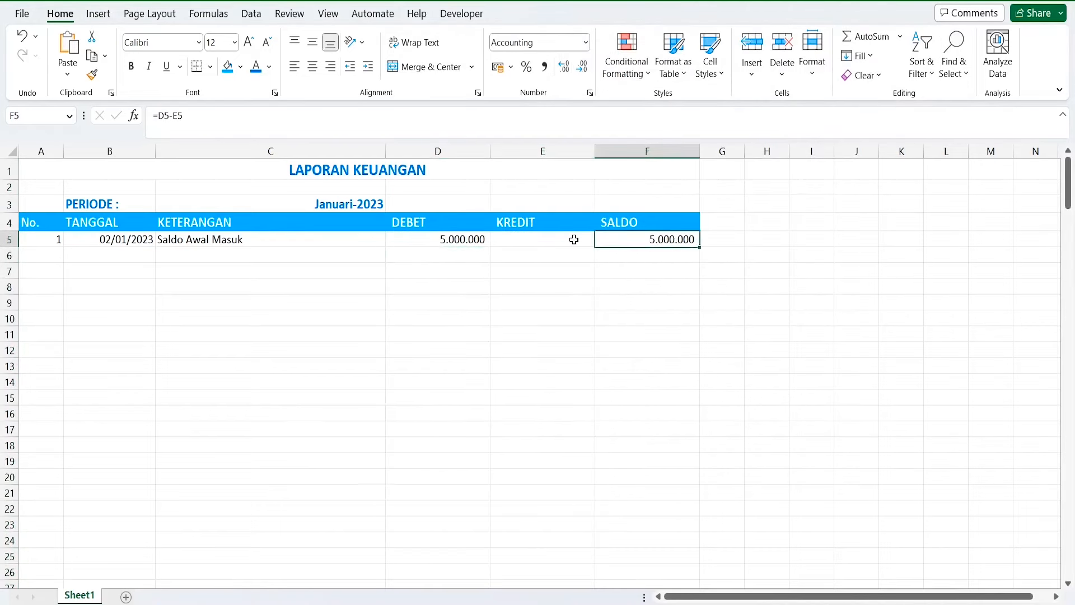
pyautogui.click(475, 245)
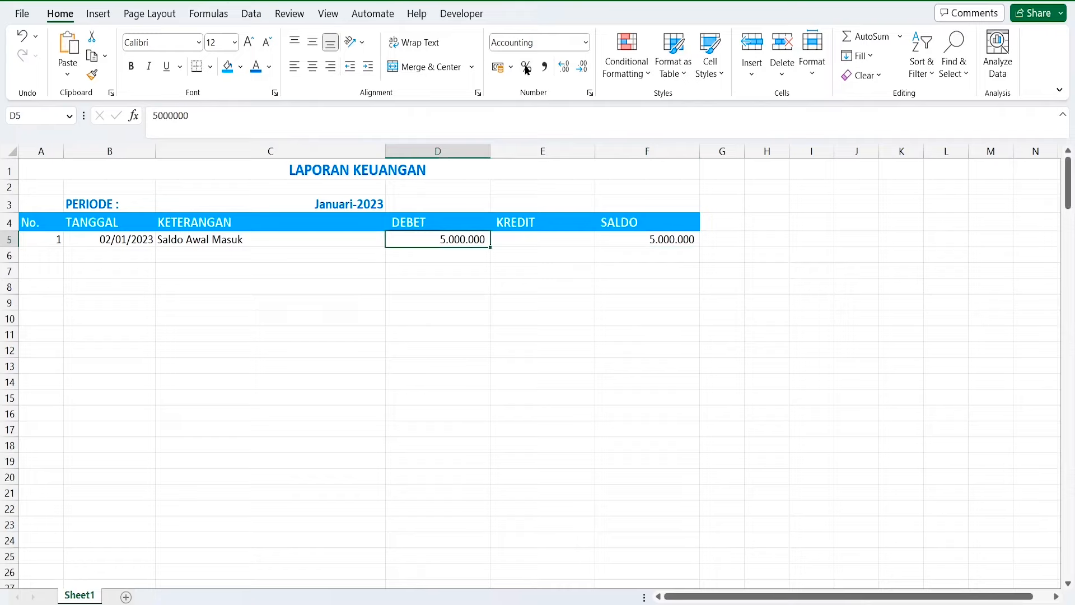
pyautogui.click(536, 256)
# Start the second transaction row with number 2 in A6 and the date 03/01/2023 in B6
pyautogui.click(41, 255)
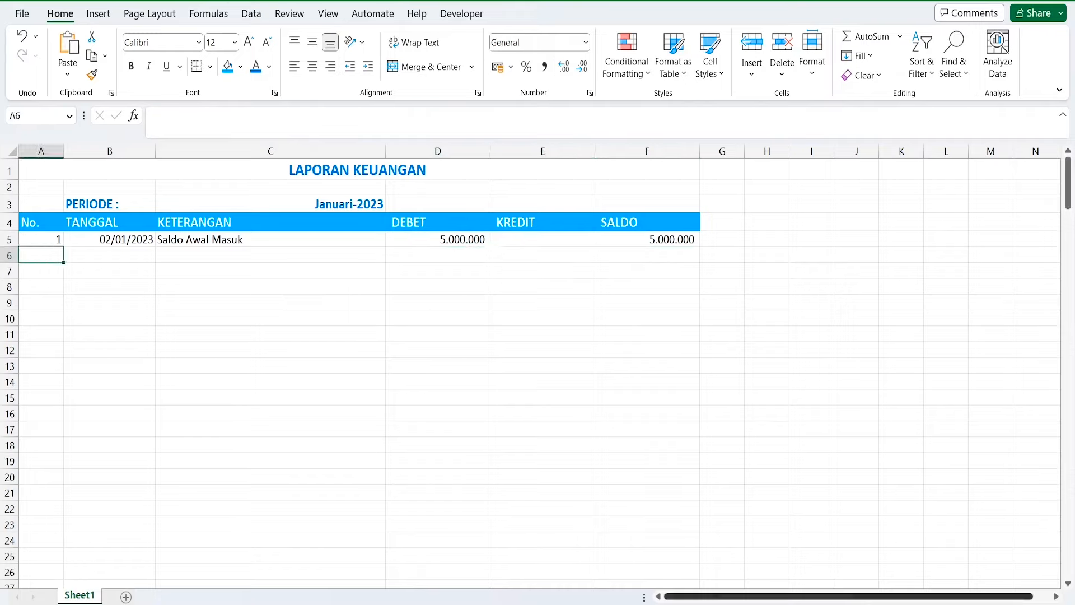
pyautogui.write('2')
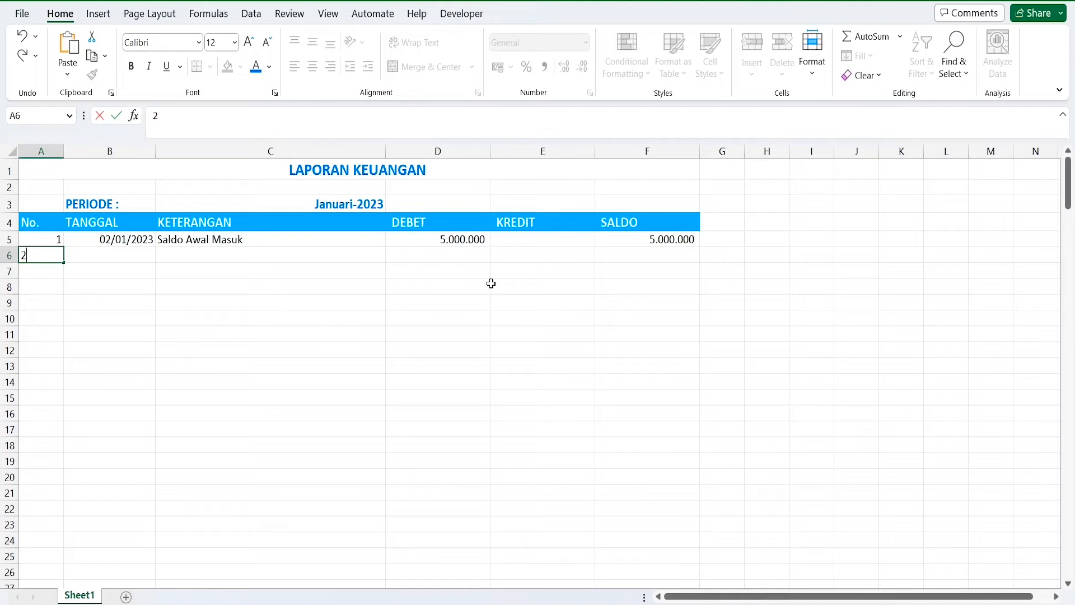
pyautogui.press('Tab')
pyautogui.write('03')
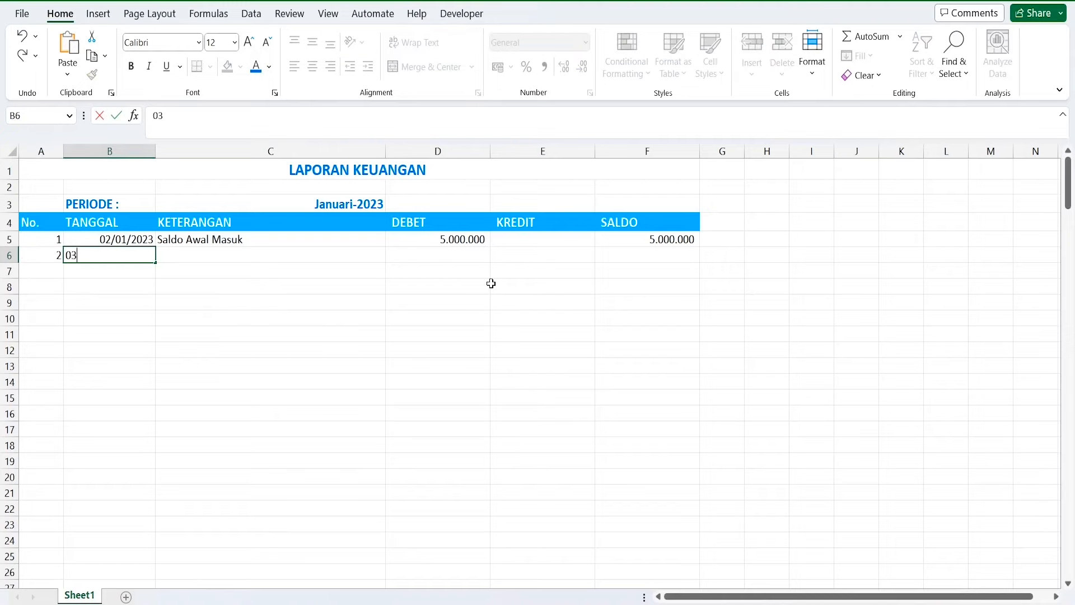
pyautogui.write('/01/2023')
pyautogui.press('Tab')
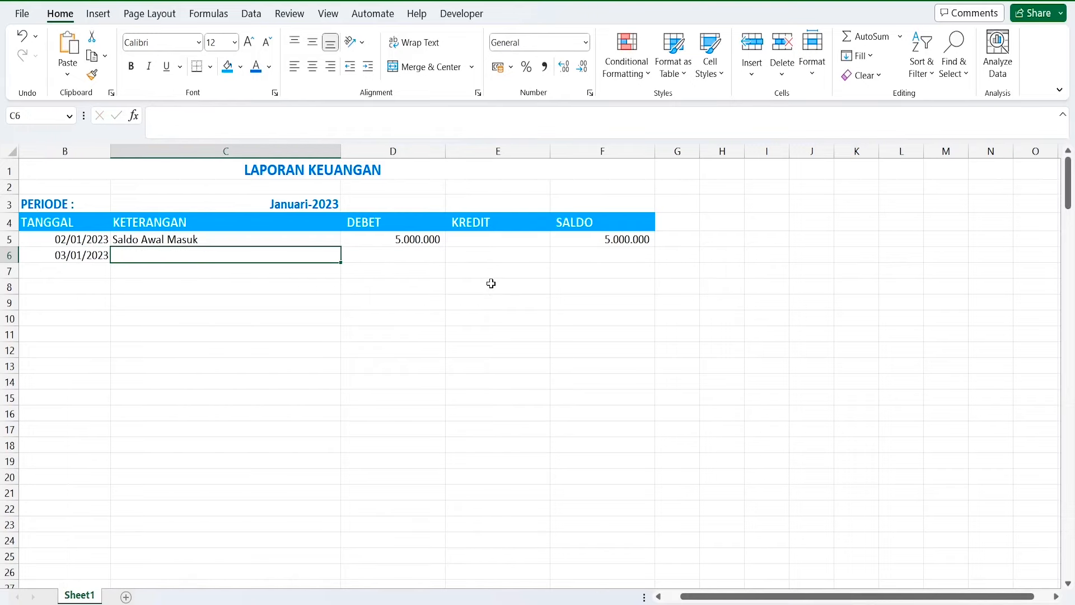
# Enter "Pembelian ATK" as the description in C6 and 500.000 as the credit amount in E6
pyautogui.write('Pembelian ')
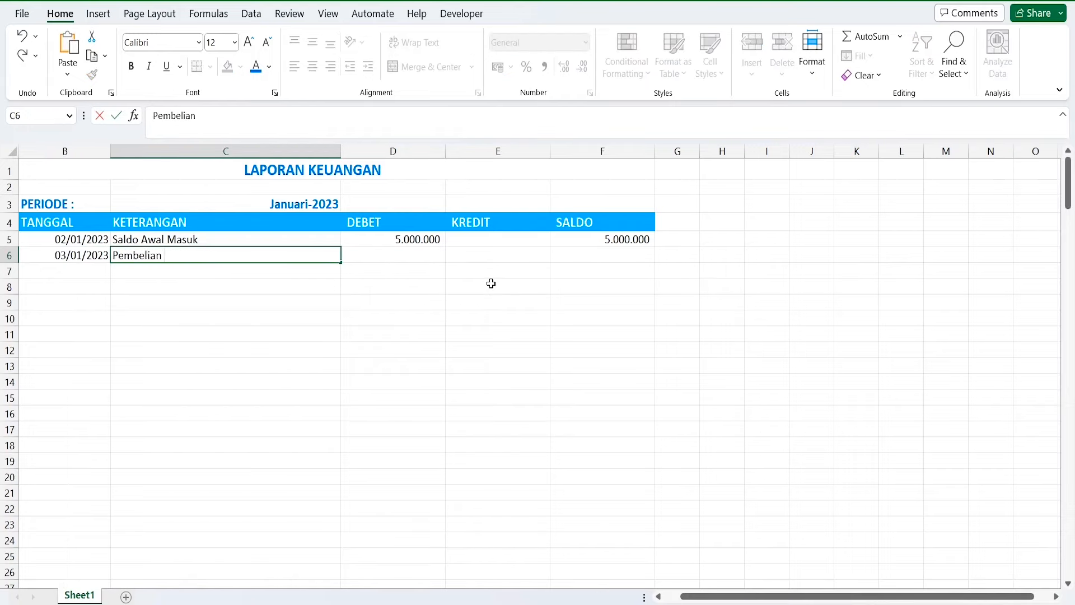
pyautogui.write('ATK')
pyautogui.press('Tab')
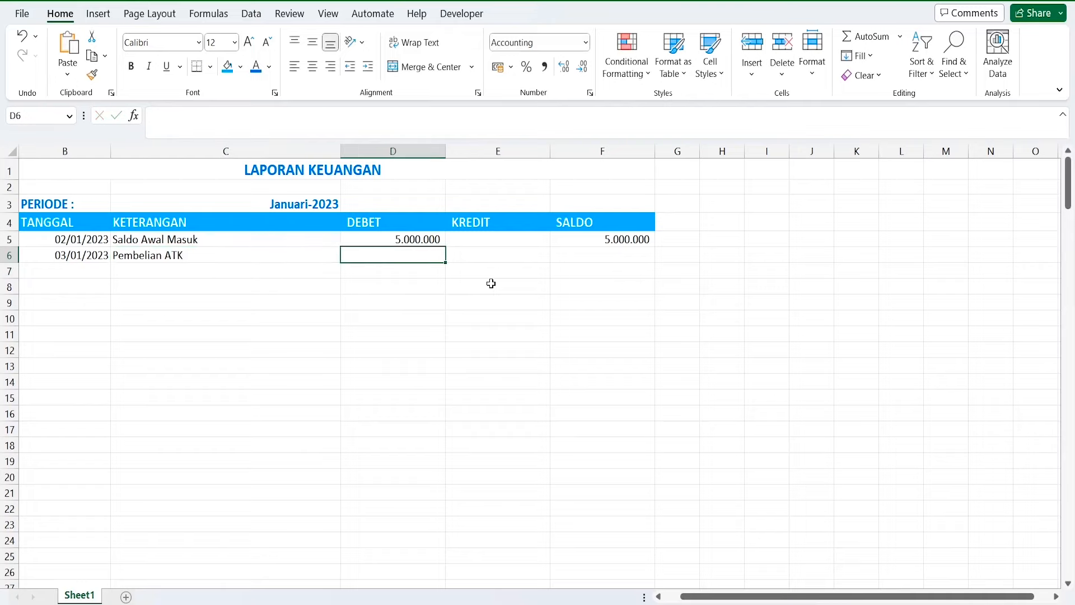
pyautogui.press('Tab')
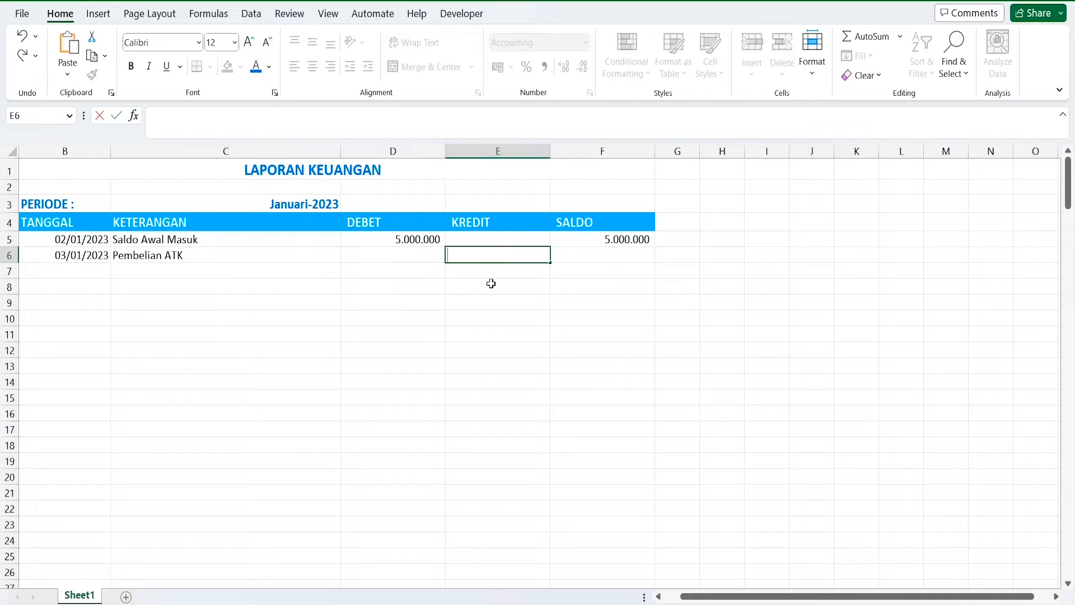
pyautogui.write('500.000')
pyautogui.press('Tab')
pyautogui.press('Up')
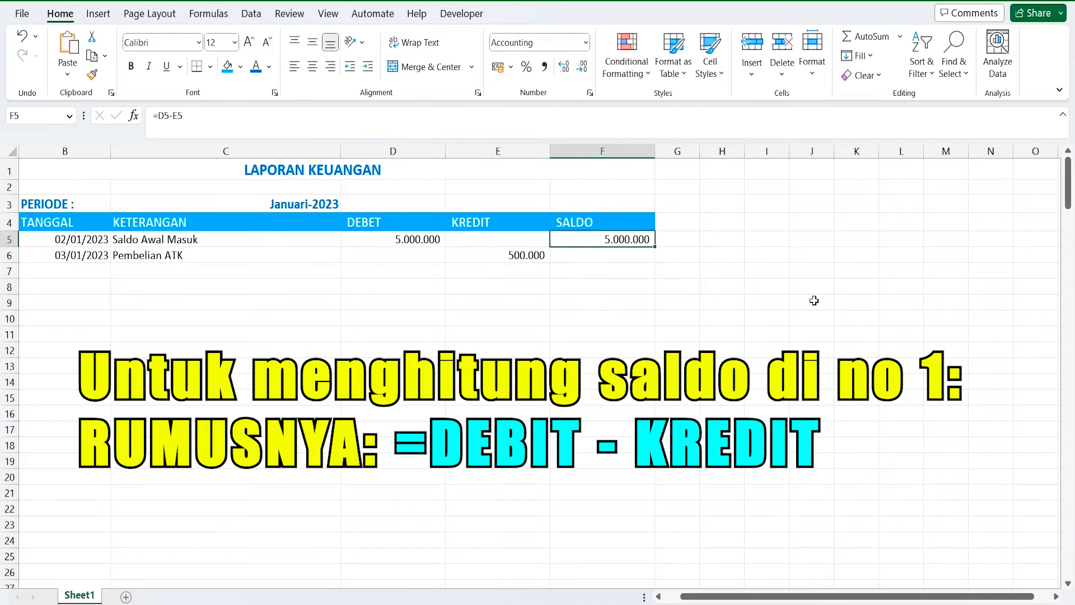
pyautogui.press('Left')
pyautogui.press('Left')
pyautogui.press('Left')
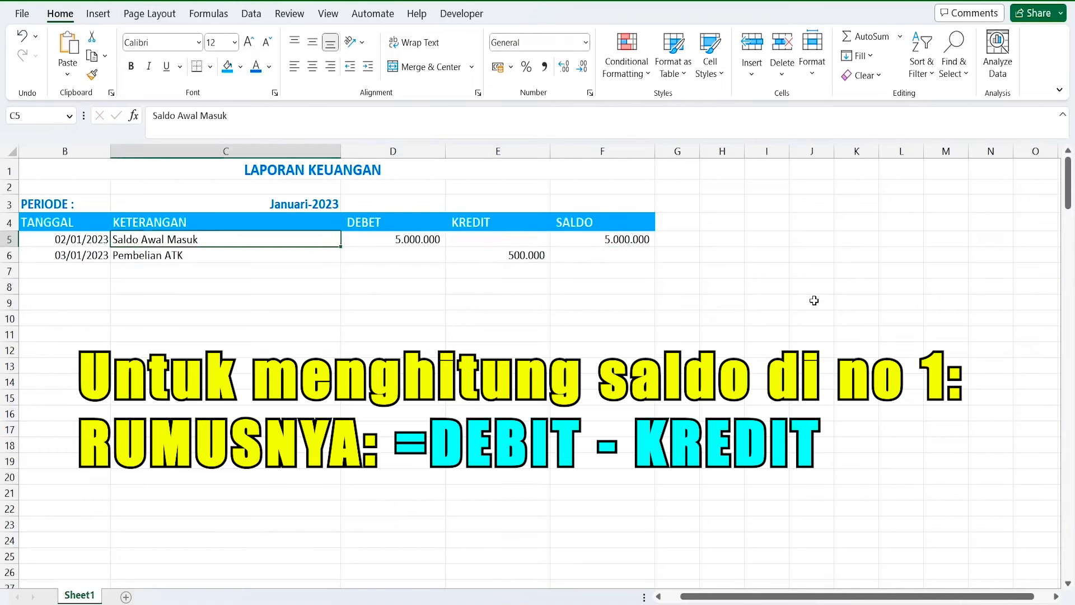
pyautogui.press('Right')
pyautogui.press('Right')
pyautogui.press('Right')
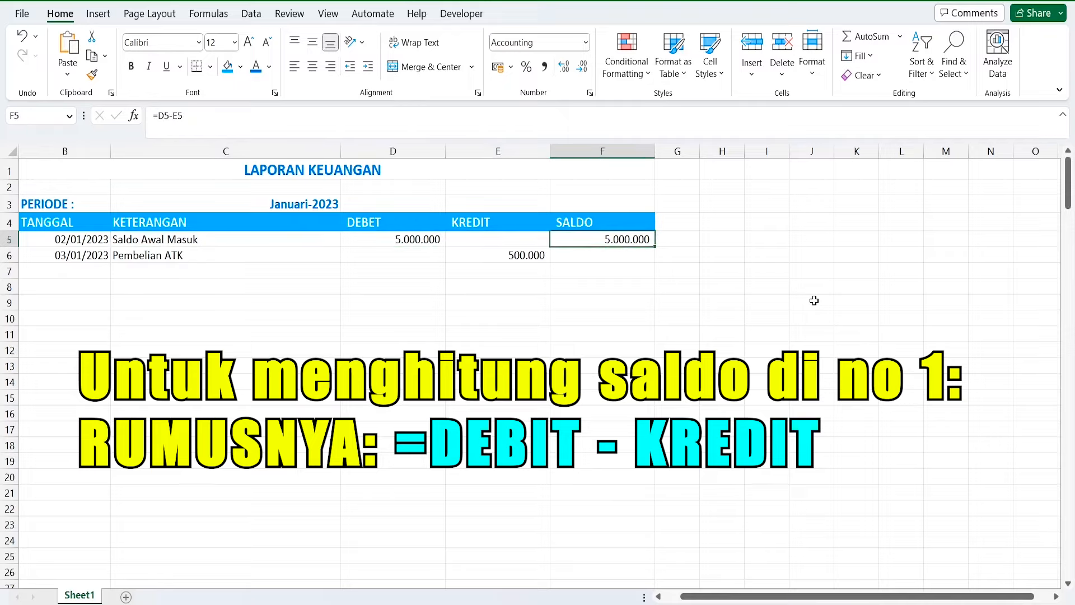
# Calculate the second balance in F6 as previous balance plus debit minus credit with the formula =F5+D6-E6
pyautogui.press('Down')
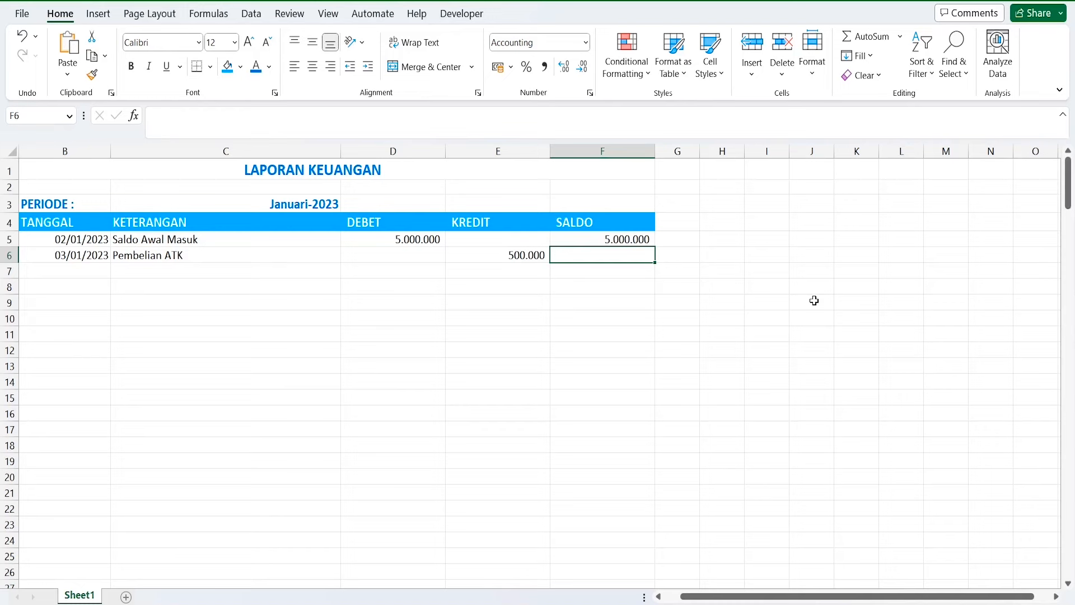
pyautogui.write('=')
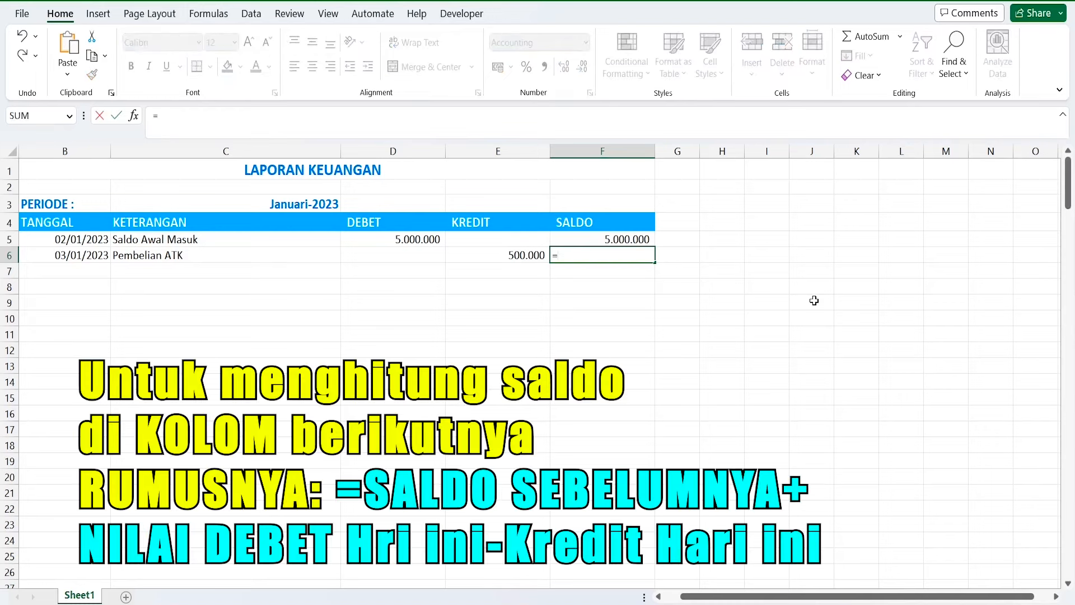
pyautogui.press('Up')
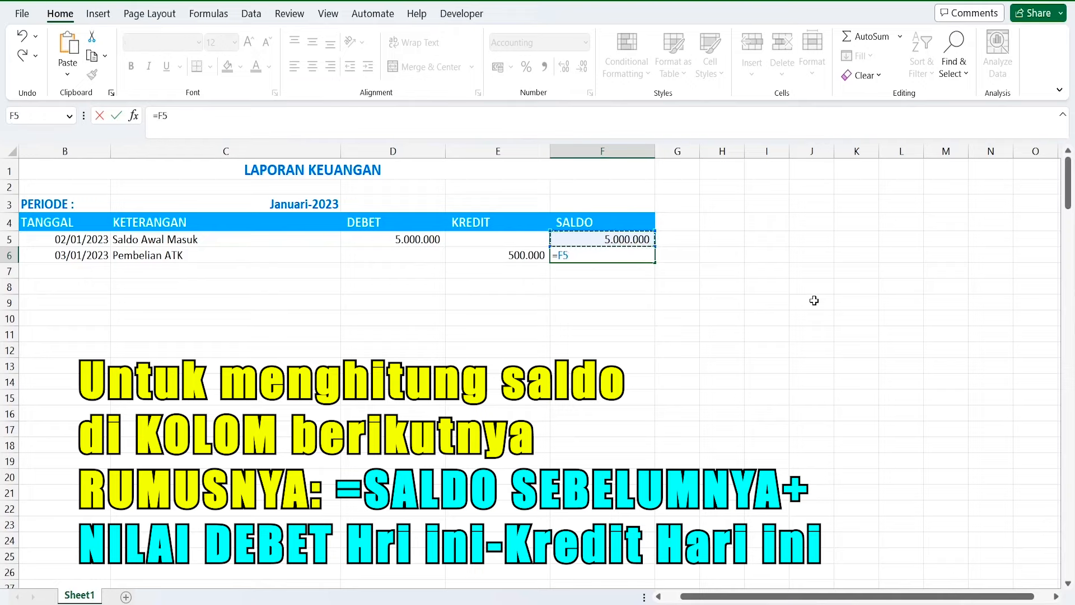
pyautogui.write('+')
pyautogui.press('Left')
pyautogui.press('Left')
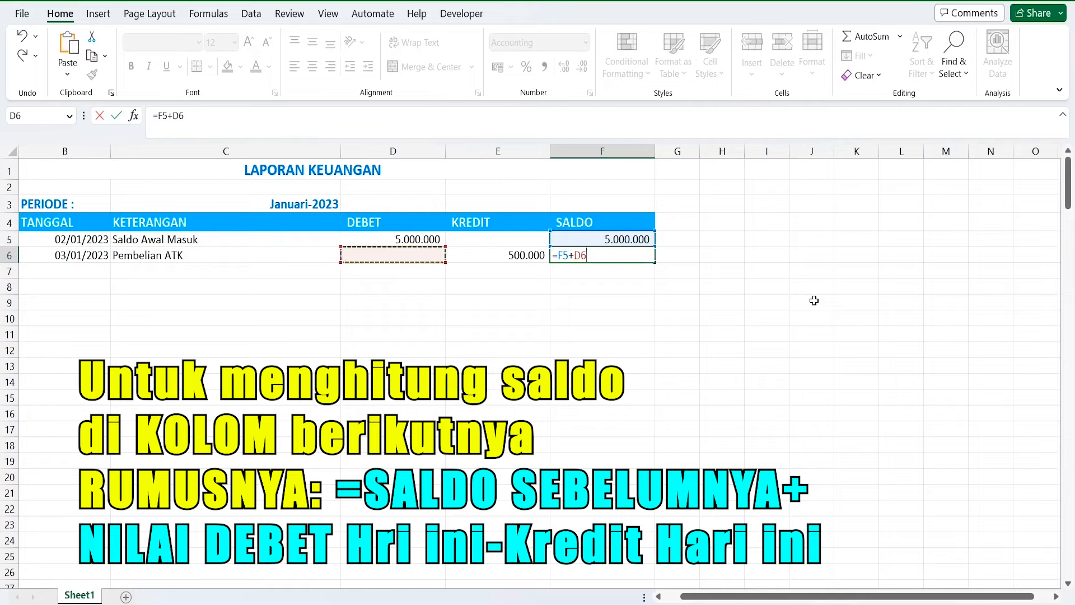
pyautogui.write('-')
pyautogui.press('Left')
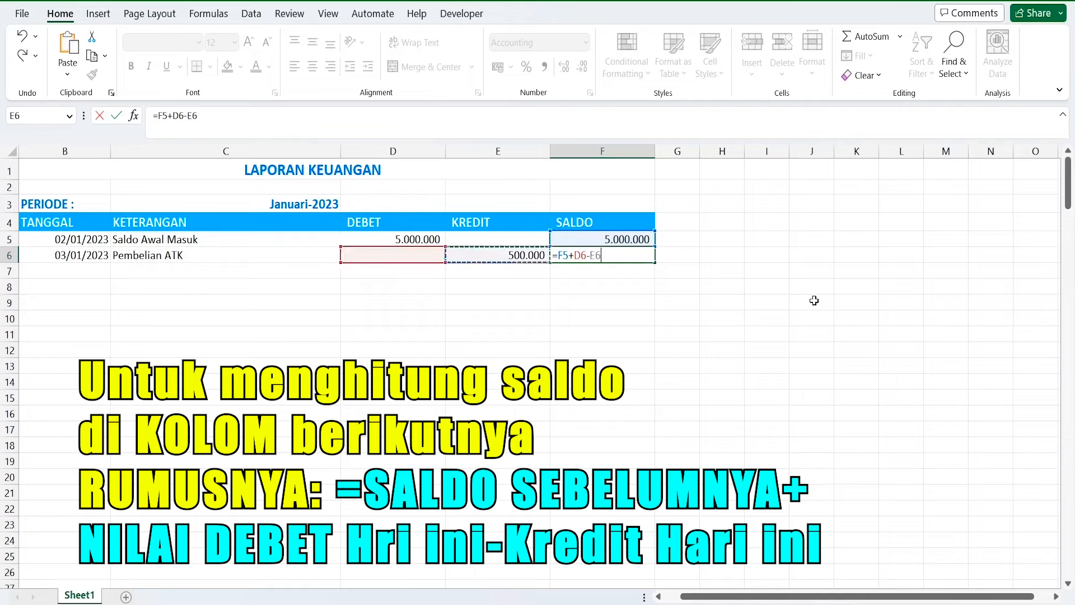
pyautogui.press('Return')
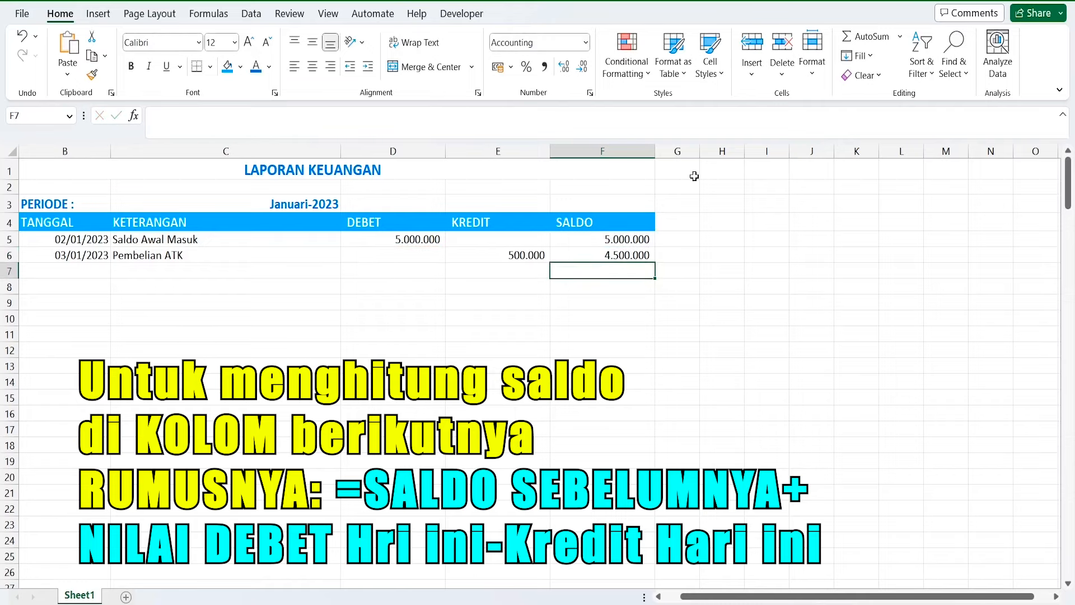
pyautogui.click(585, 254)
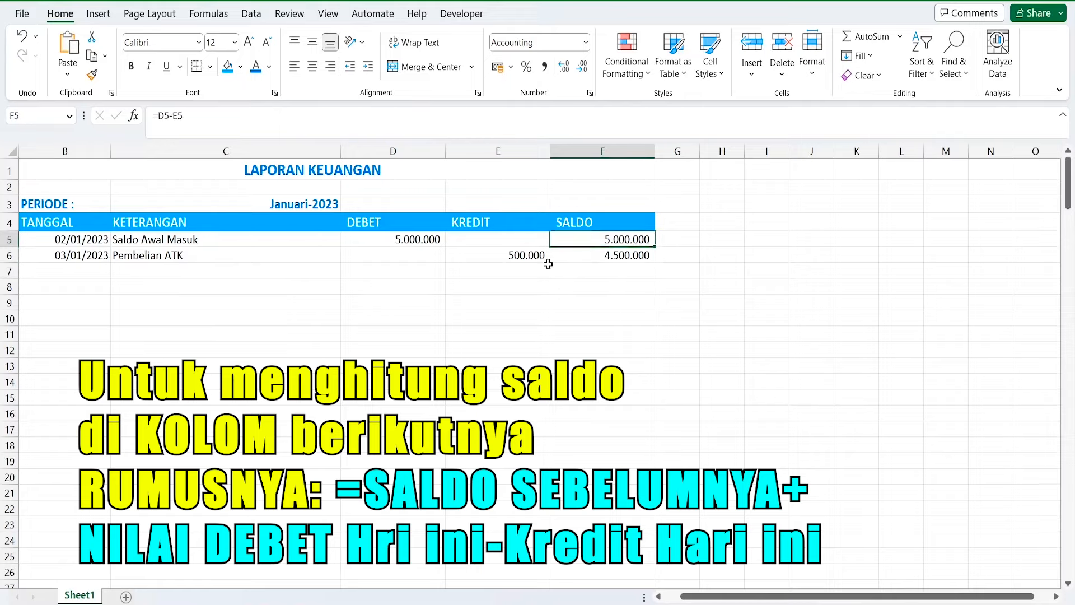
pyautogui.click(256, 253)
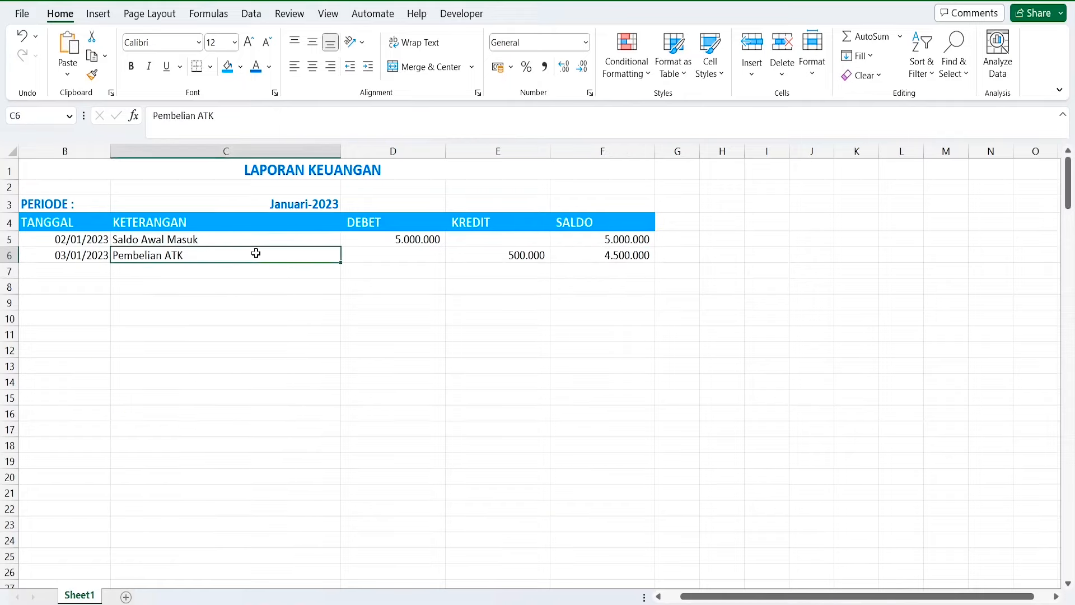
pyautogui.click(480, 256)
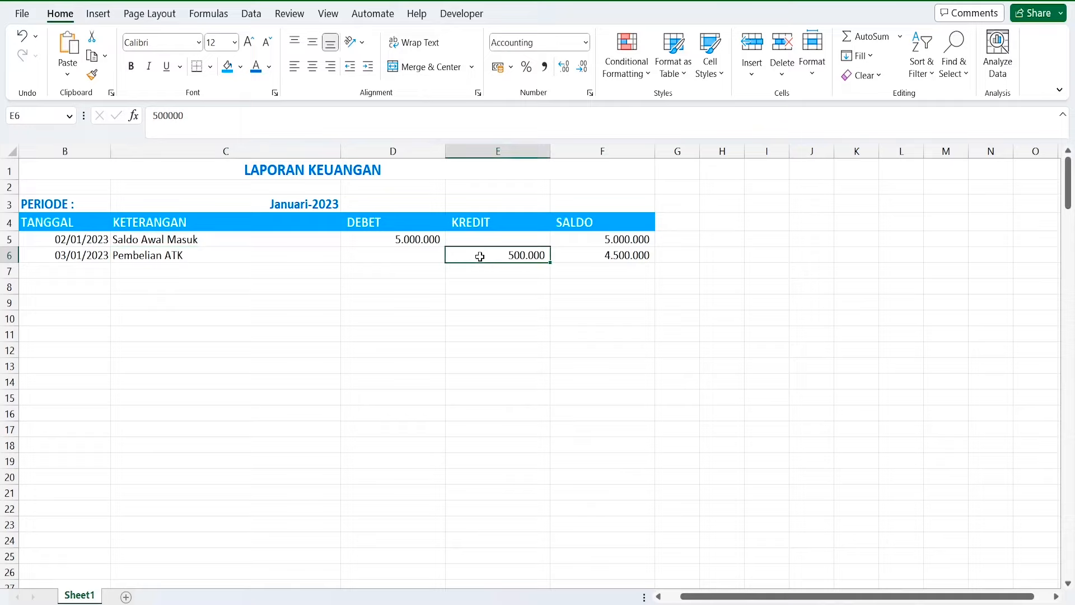
# Fill the balance formula from F6 down the SALDO column to F20
pyautogui.click(568, 255)
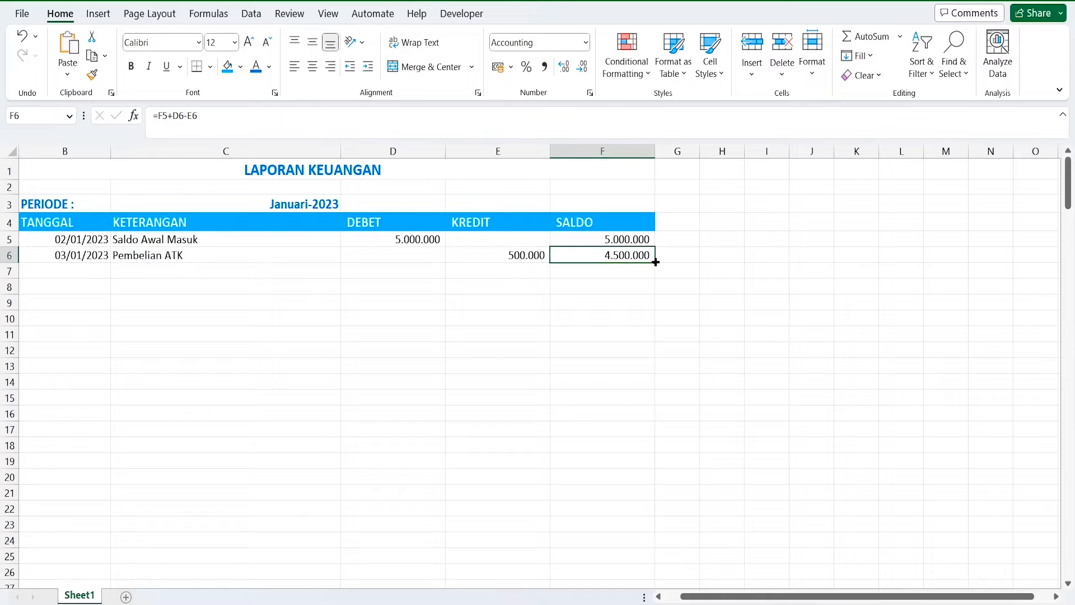
pyautogui.moveTo(655, 262); pyautogui.dragTo(650, 383)
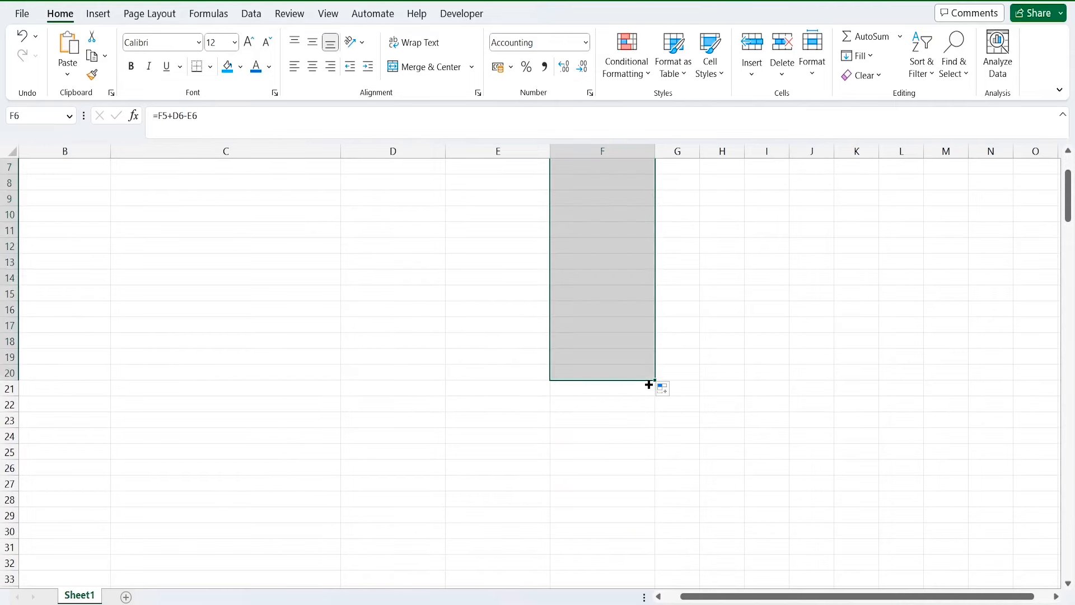
pyautogui.scroll(2, 672, 394)
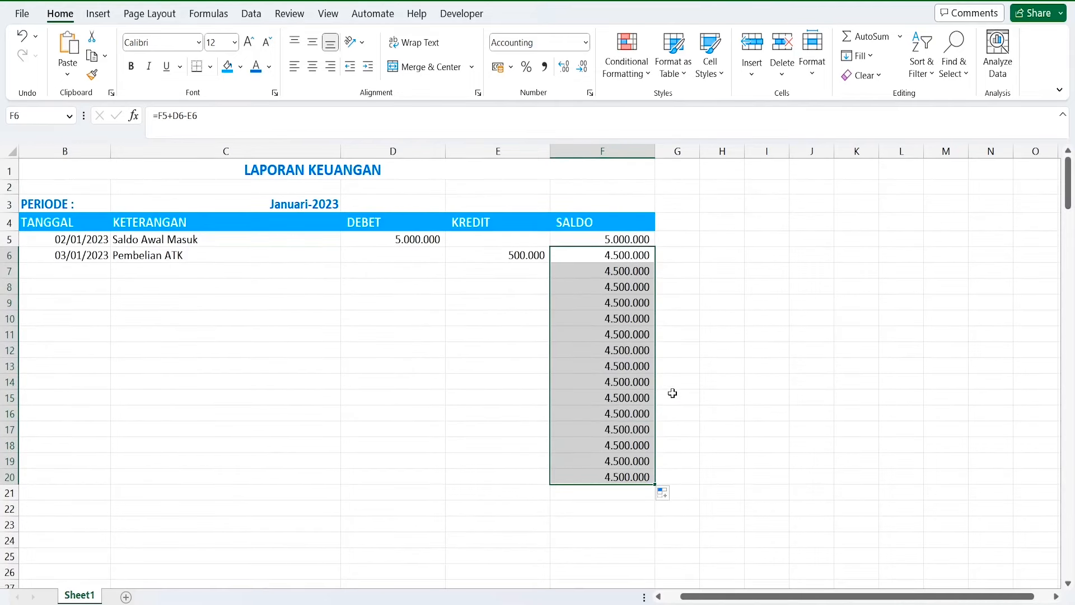
# Examine the debit and credit cells of row 7 and the copied balance formula in F7
pyautogui.click(520, 274)
pyautogui.press('Right')
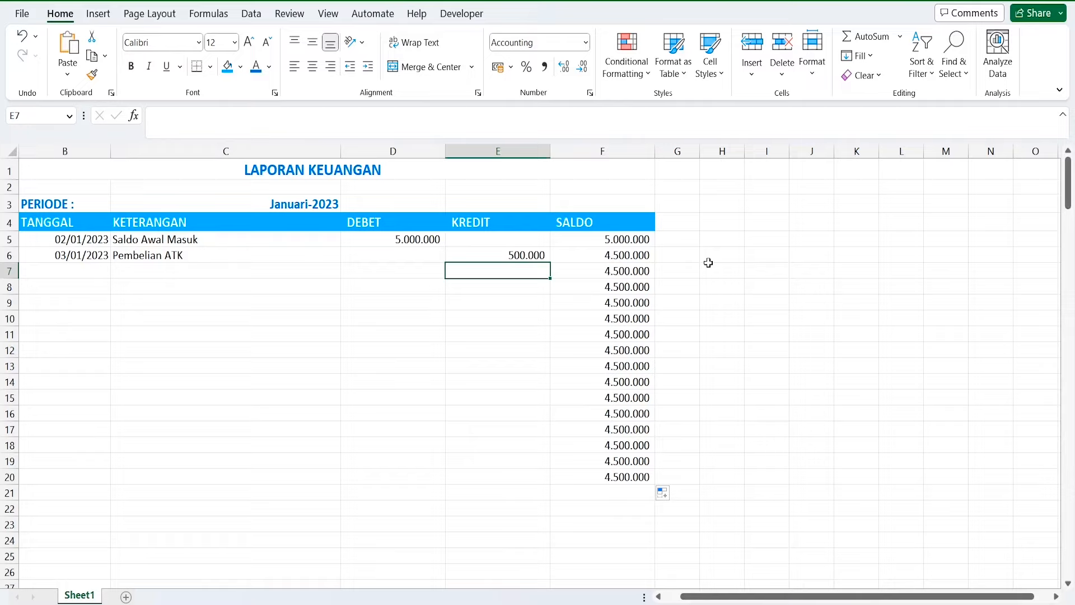
pyautogui.press('Left')
pyautogui.press('Left')
pyautogui.press('Right')
pyautogui.press('Right')
pyautogui.press('Left')
pyautogui.press('Left')
pyautogui.press('Right')
pyautogui.press('Right')
pyautogui.press('Right')
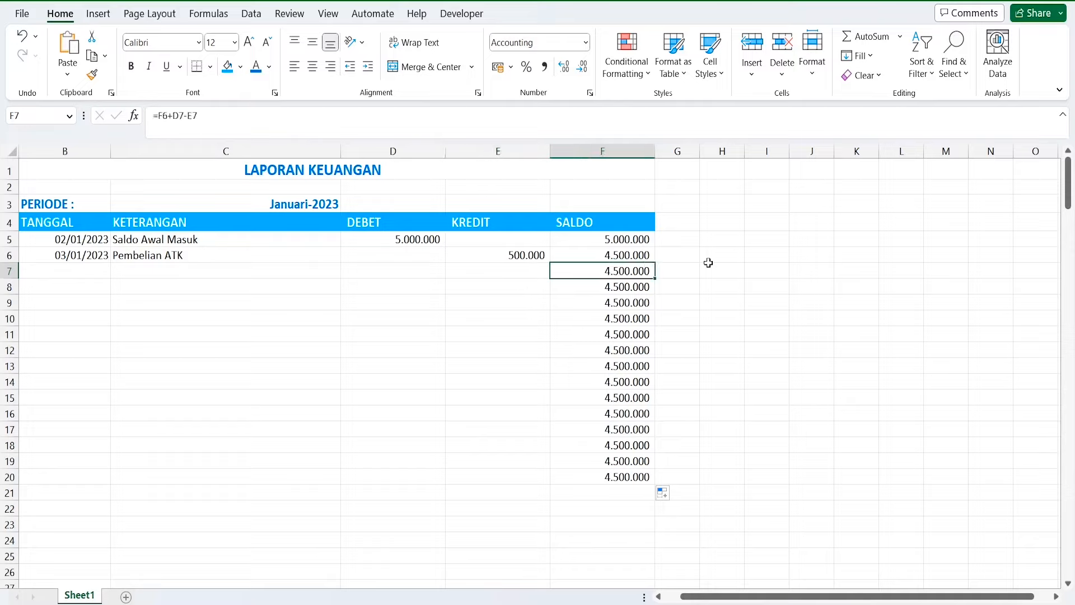
# Test the running balance with a credit amount of 100.000 in E7, and clear that amount again
pyautogui.press('Left')
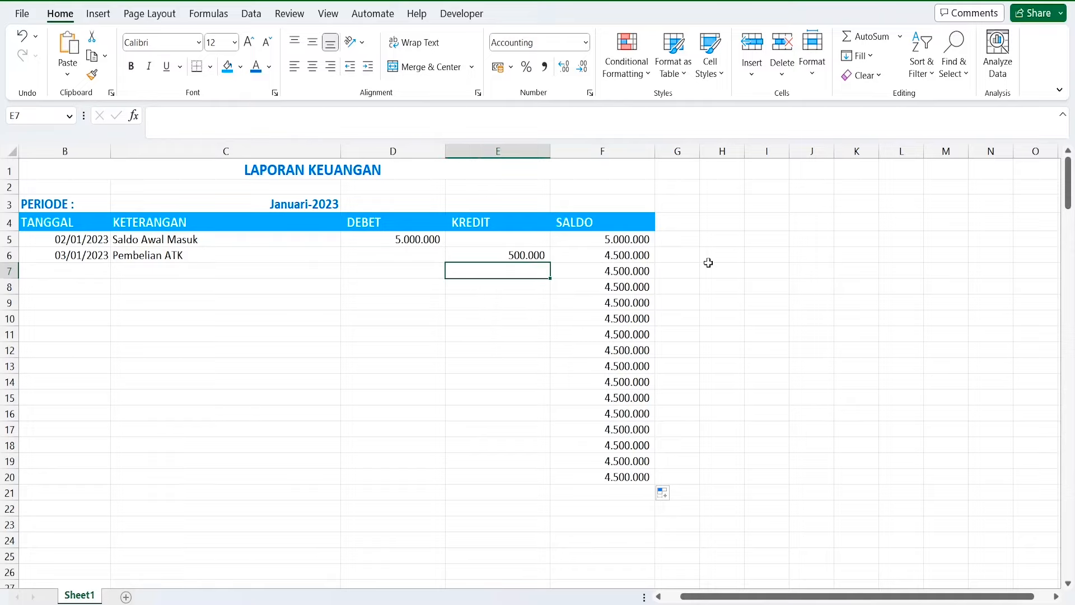
pyautogui.write('1')
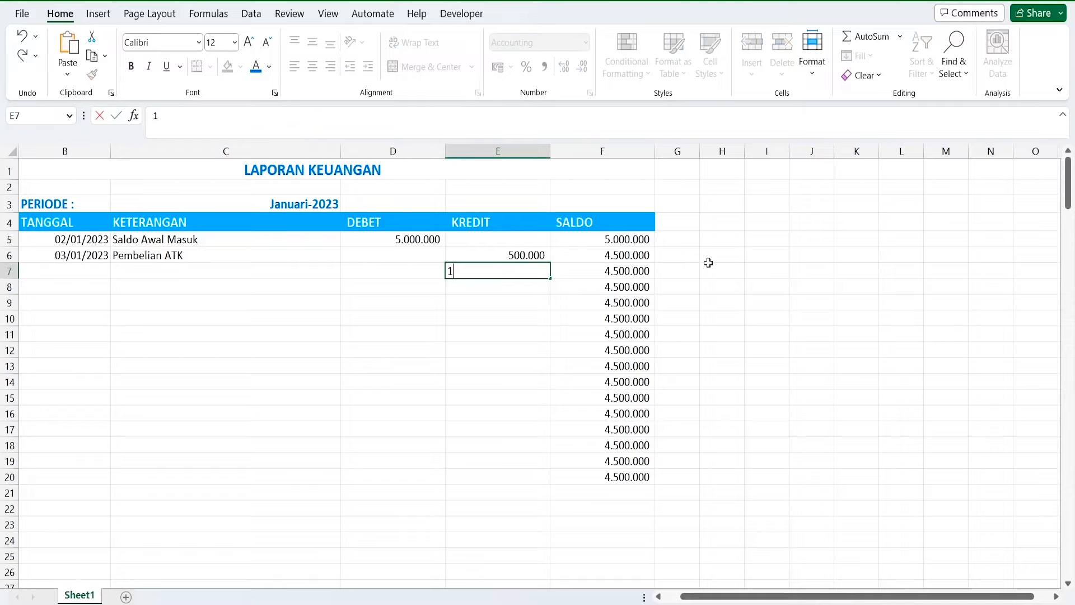
pyautogui.write('00000')
pyautogui.press('Tab')
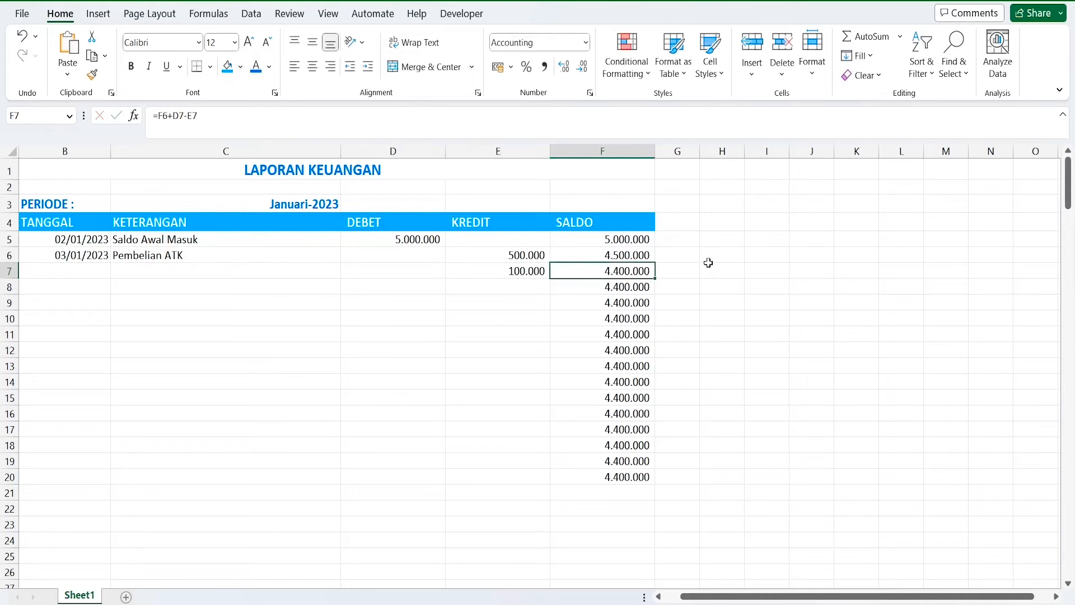
pyautogui.press('Left')
pyautogui.press('Right')
pyautogui.press('Down')
pyautogui.press('Left')
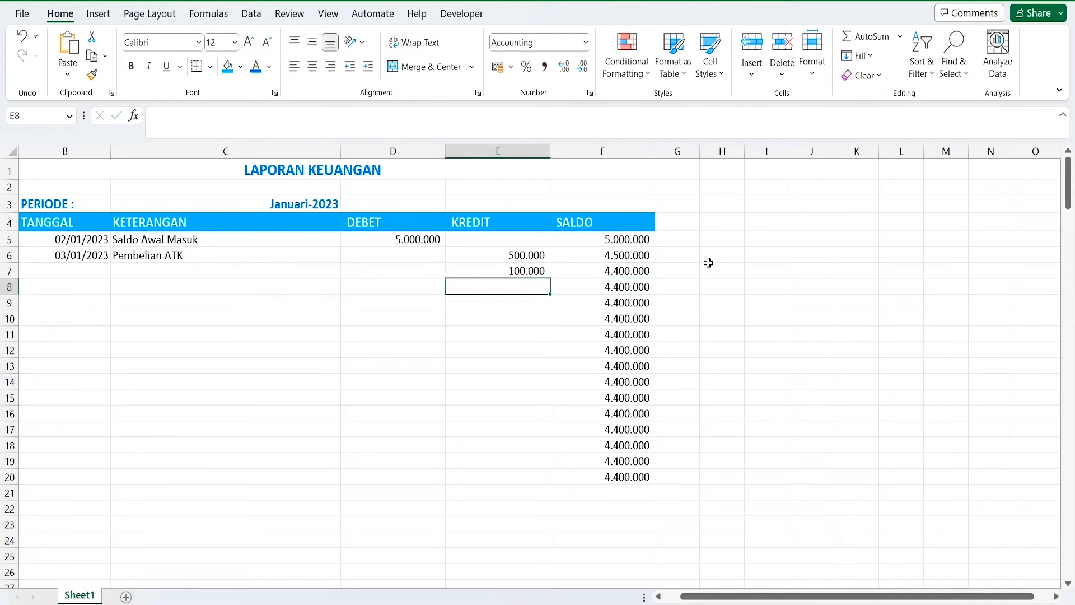
pyautogui.press('Up')
pyautogui.press('Delete')
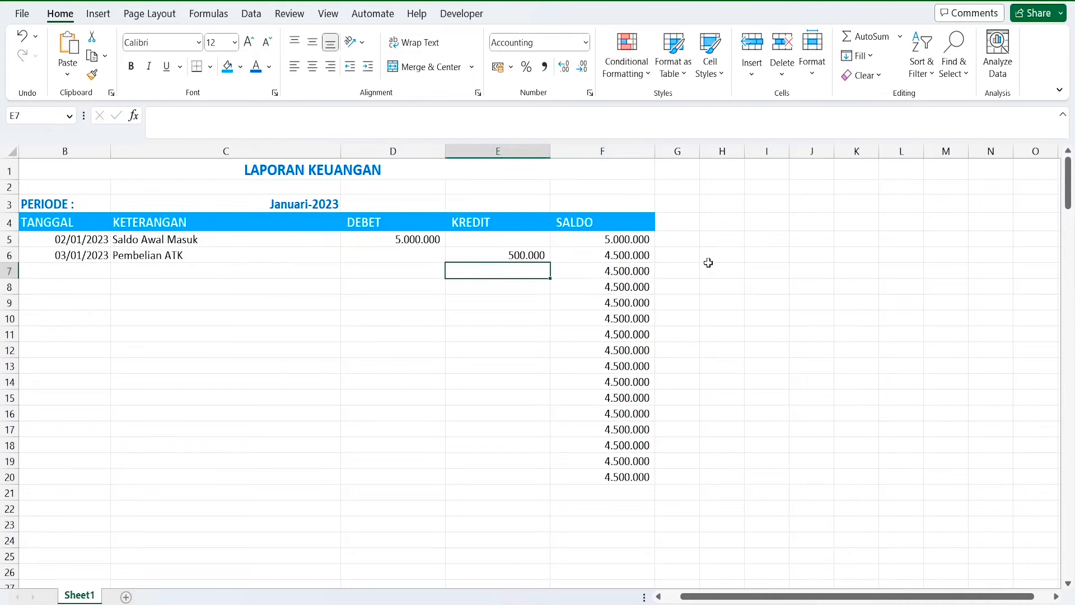
# Examine the balance cells in the SALDO column below row 6 and the debit and credit cells of row 7
pyautogui.press('Right')
pyautogui.press('Down')
pyautogui.press('Down')
pyautogui.press('Down')
pyautogui.press('Down')
pyautogui.press('Down')
pyautogui.press('Up')
pyautogui.press('Up')
pyautogui.press('Up')
pyautogui.press('Up')
pyautogui.press('Up')
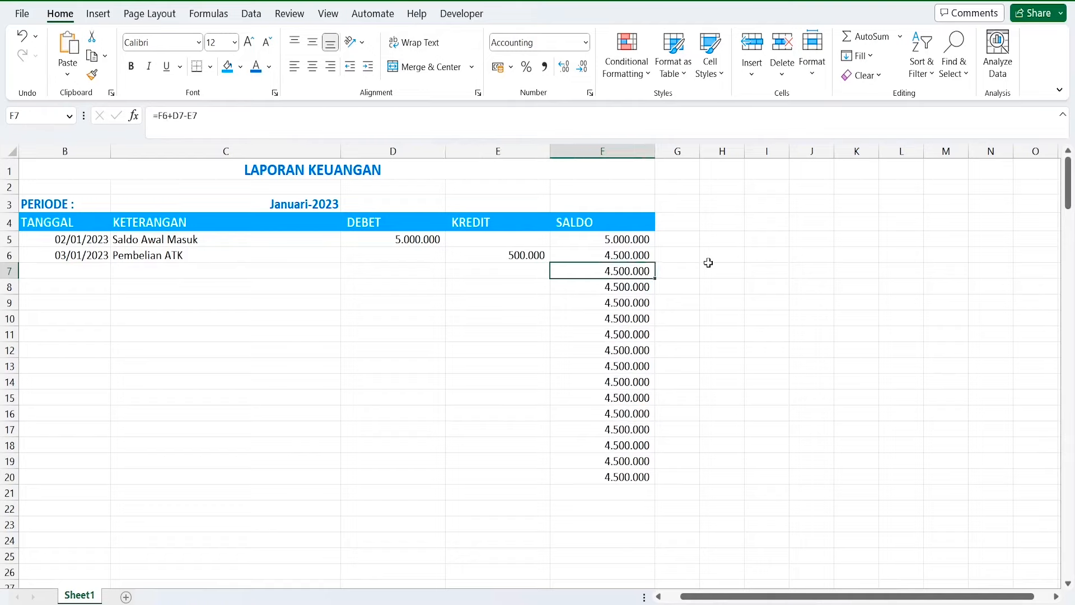
pyautogui.press('Left')
pyautogui.press('Left')
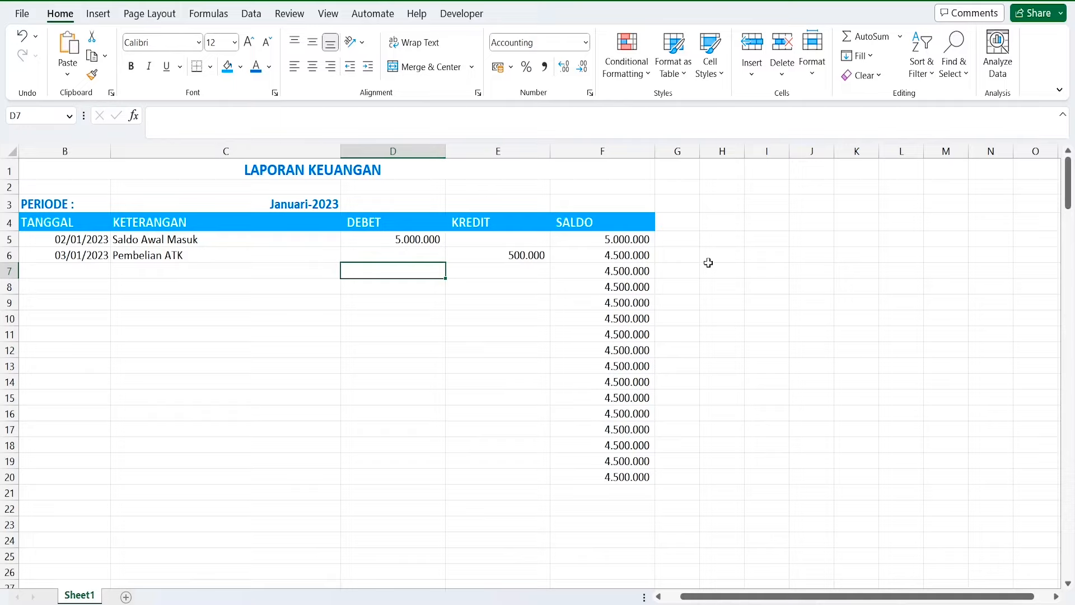
pyautogui.press('Left')
pyautogui.press('Right')
pyautogui.press('Right')
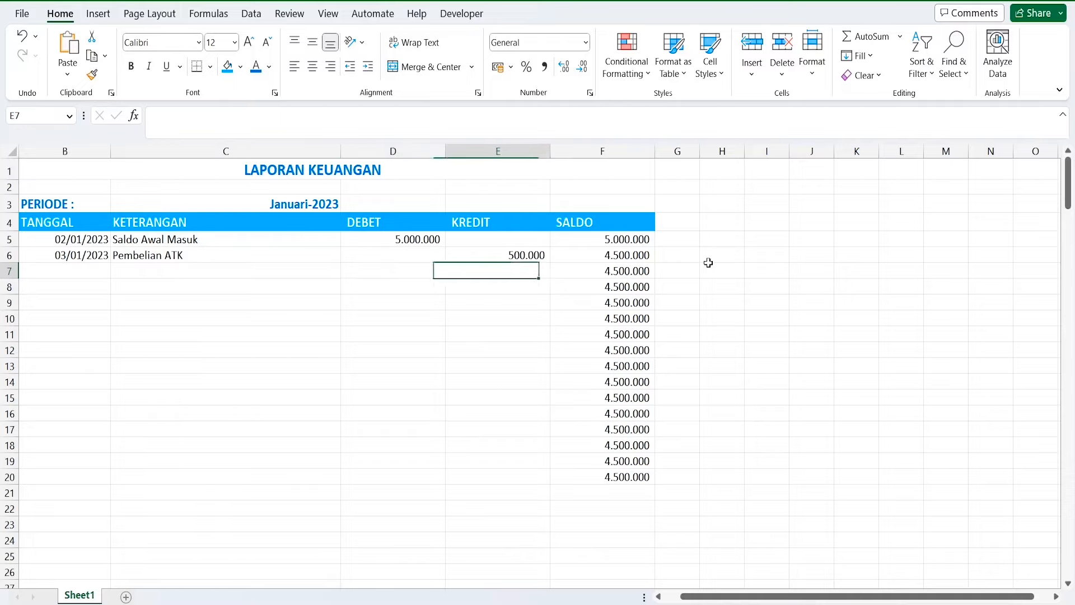
pyautogui.press('Right')
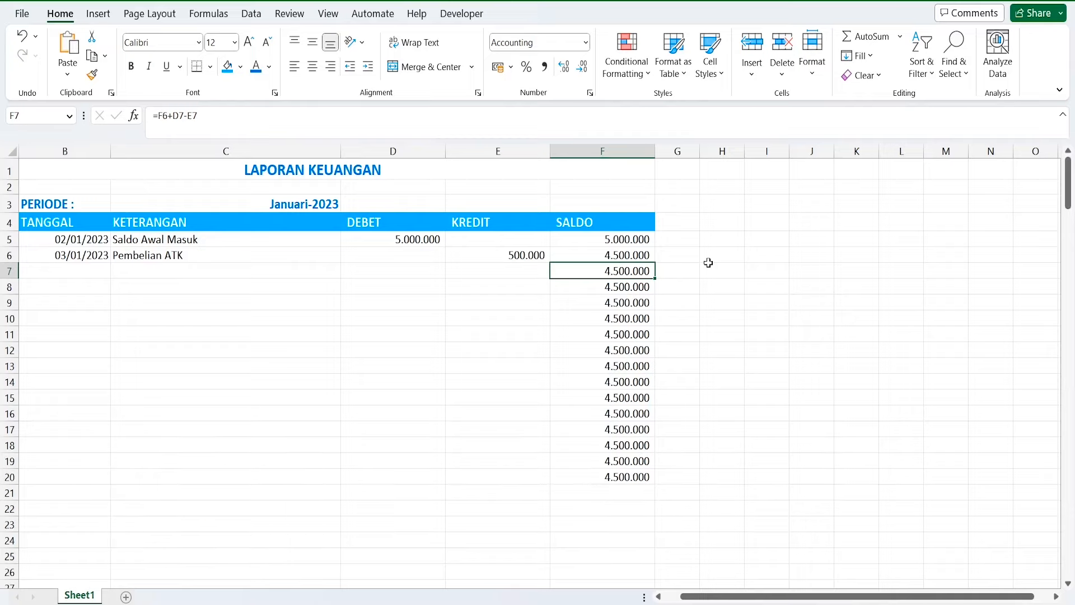
# Begin wrapping the balance formula in F6 in an IF function with a nested AND as its logical test
pyautogui.click(585, 257)
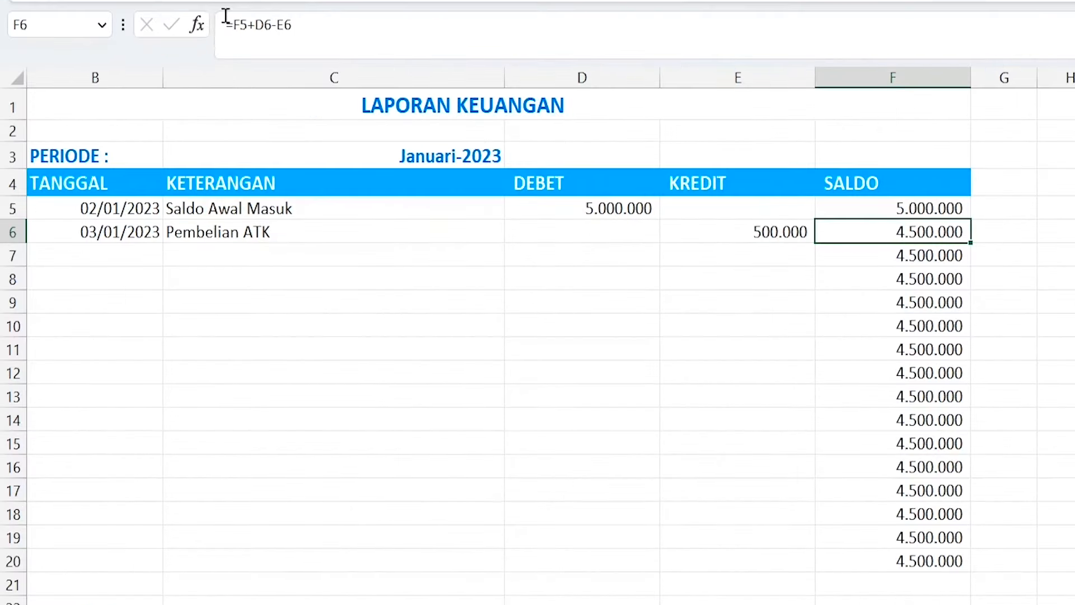
pyautogui.click(157, 116)
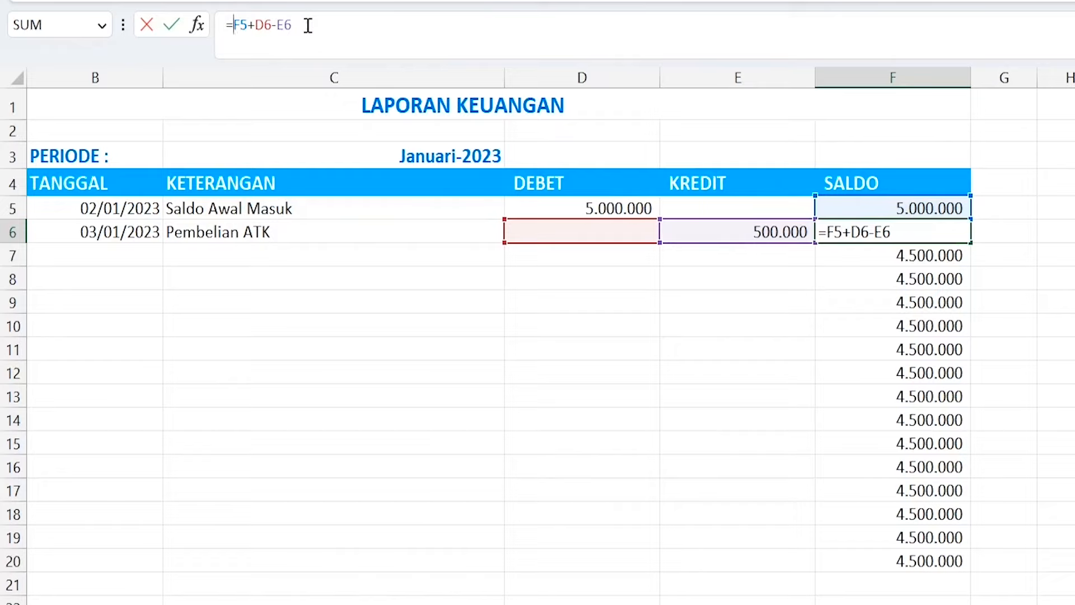
pyautogui.write('IF')
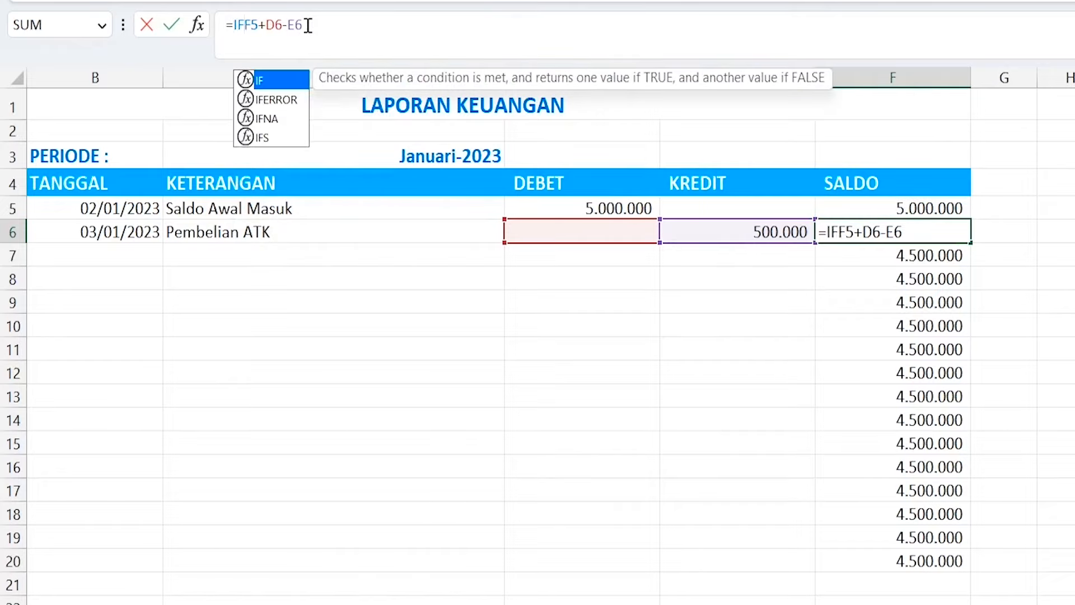
pyautogui.write('(')
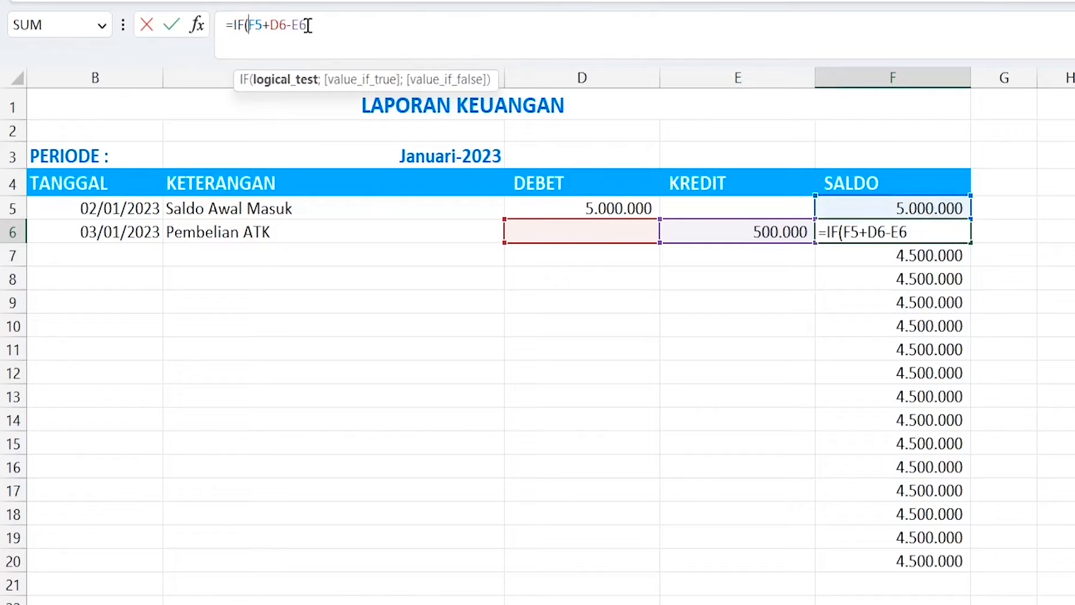
pyautogui.write('ANS')
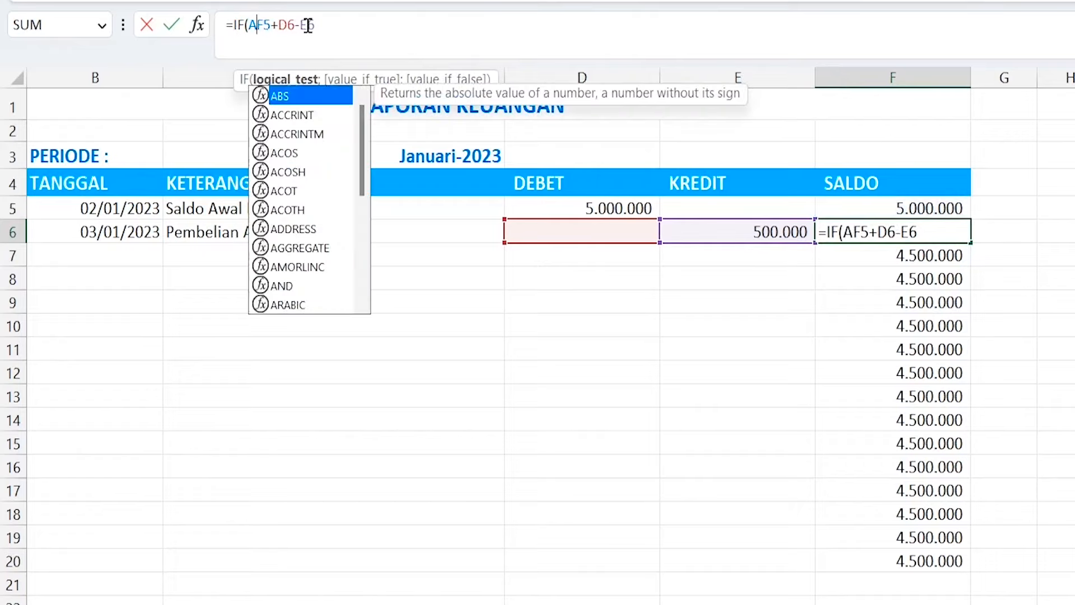
pyautogui.press('BackSpace')
pyautogui.write('D')
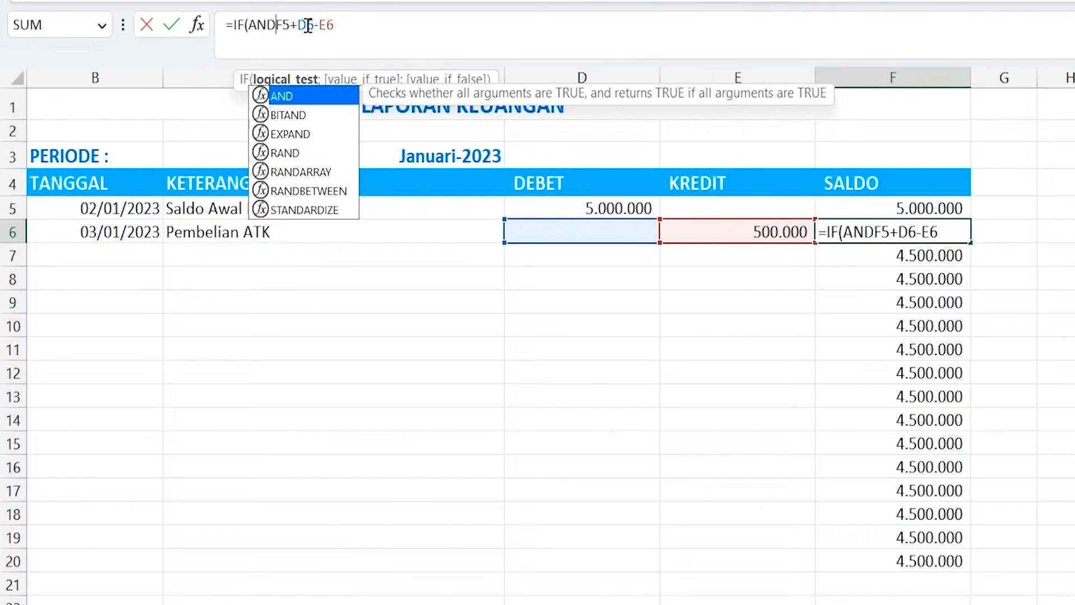
pyautogui.write('(')
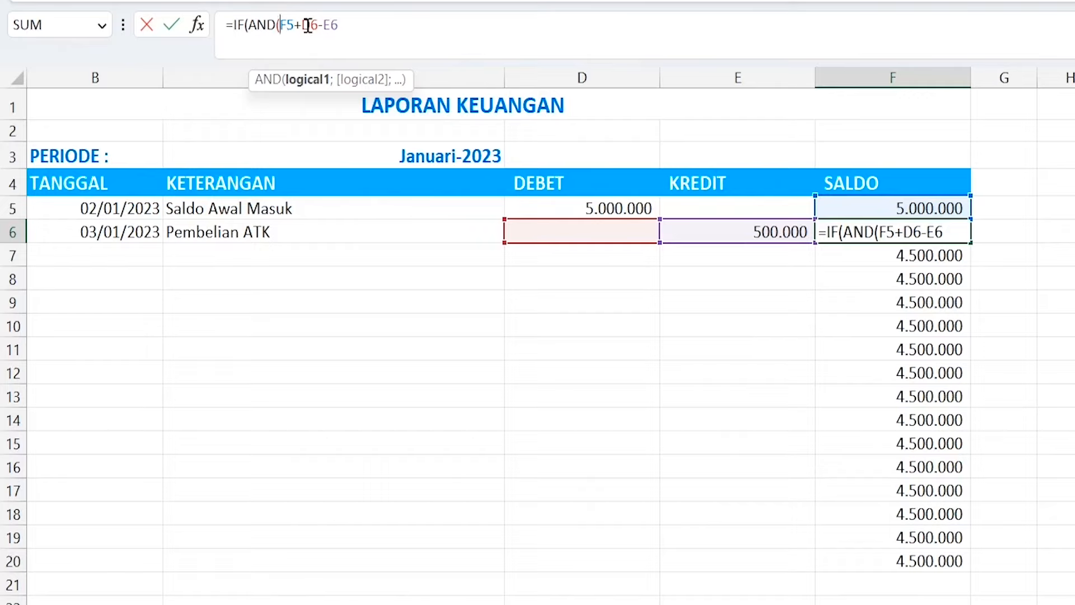
# Make the AND test in F6 check that debit and credit are both empty, with D6="";E6=""
pyautogui.click(567, 227)
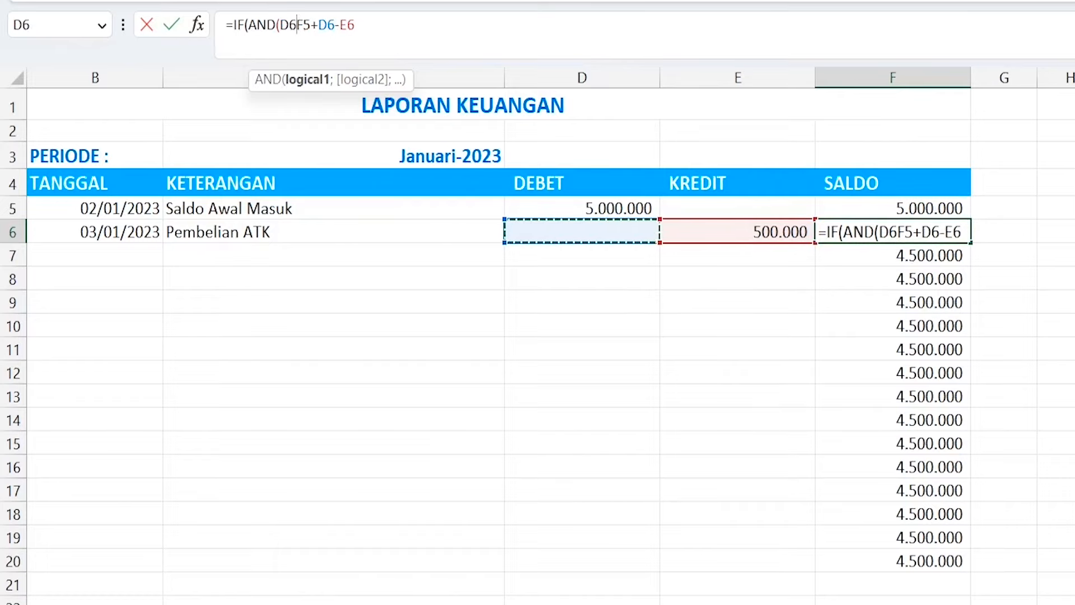
pyautogui.write('=')
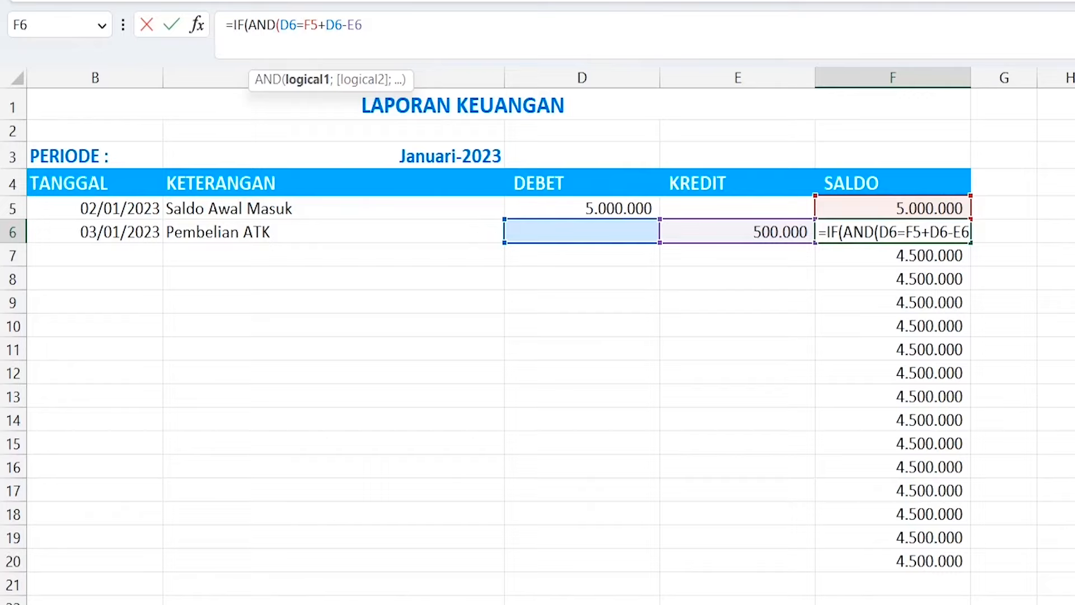
pyautogui.write('"')
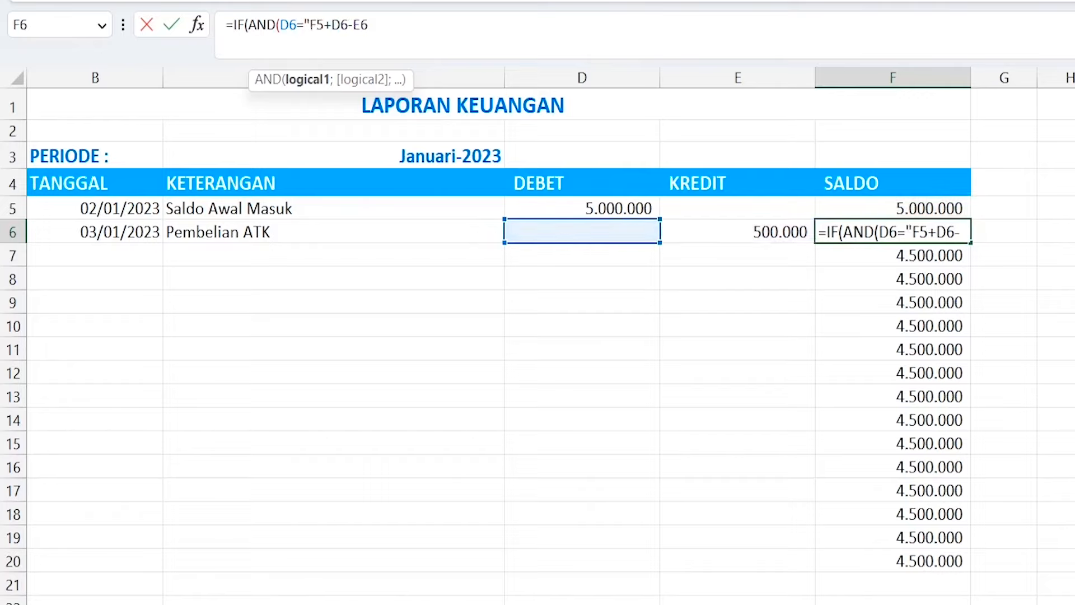
pyautogui.write('";')
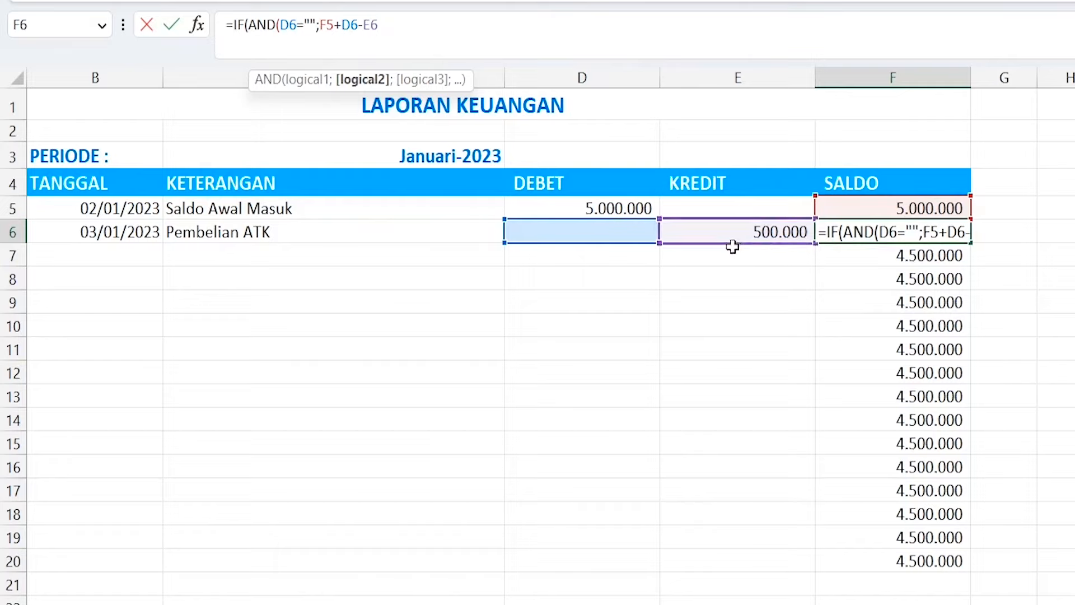
pyautogui.click(725, 232)
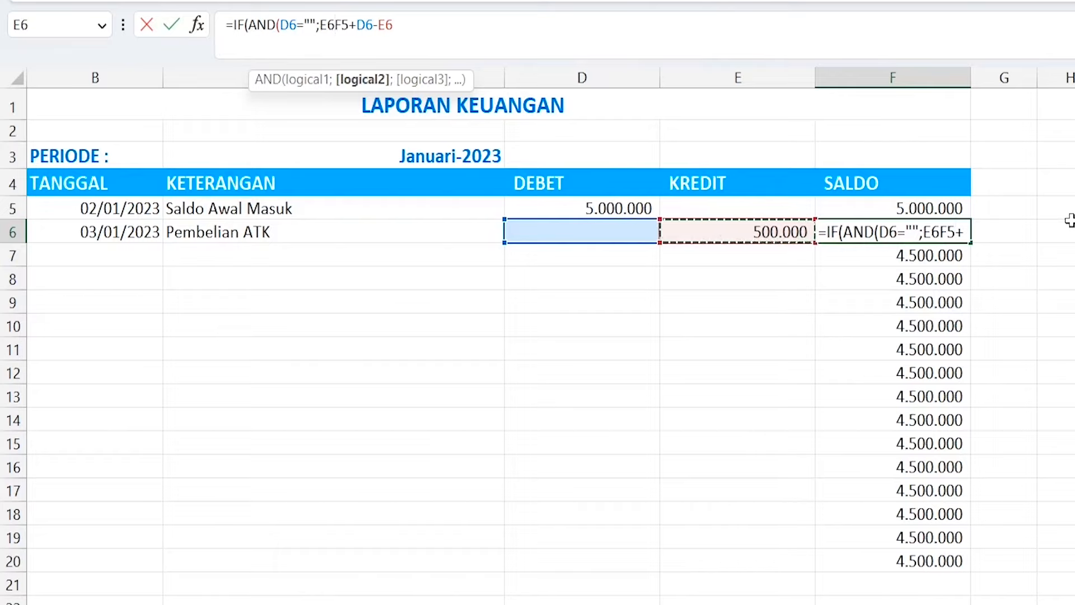
pyautogui.write('=')
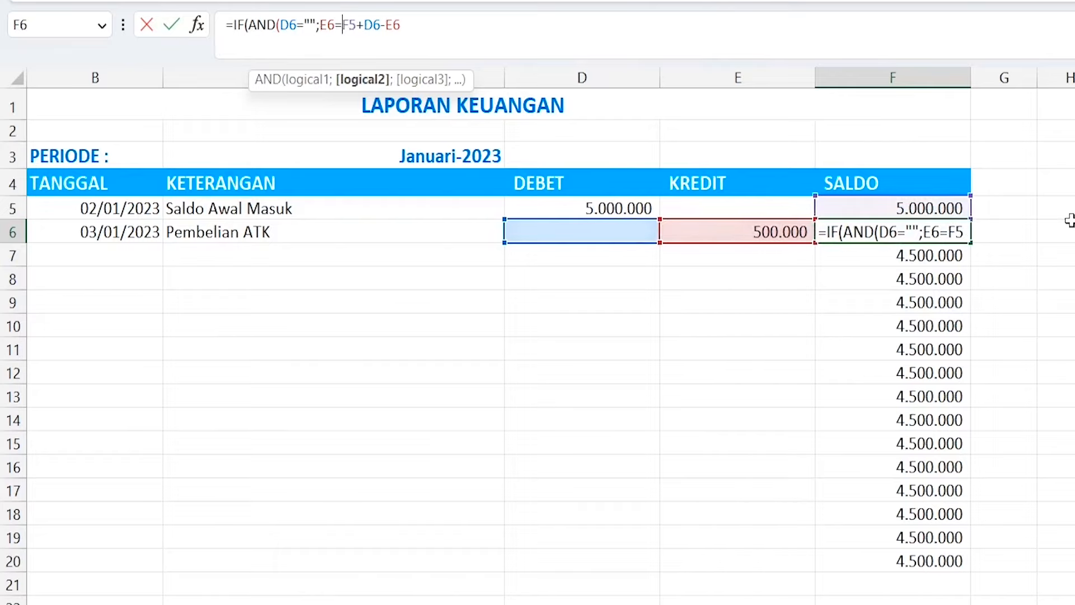
pyautogui.write('"')
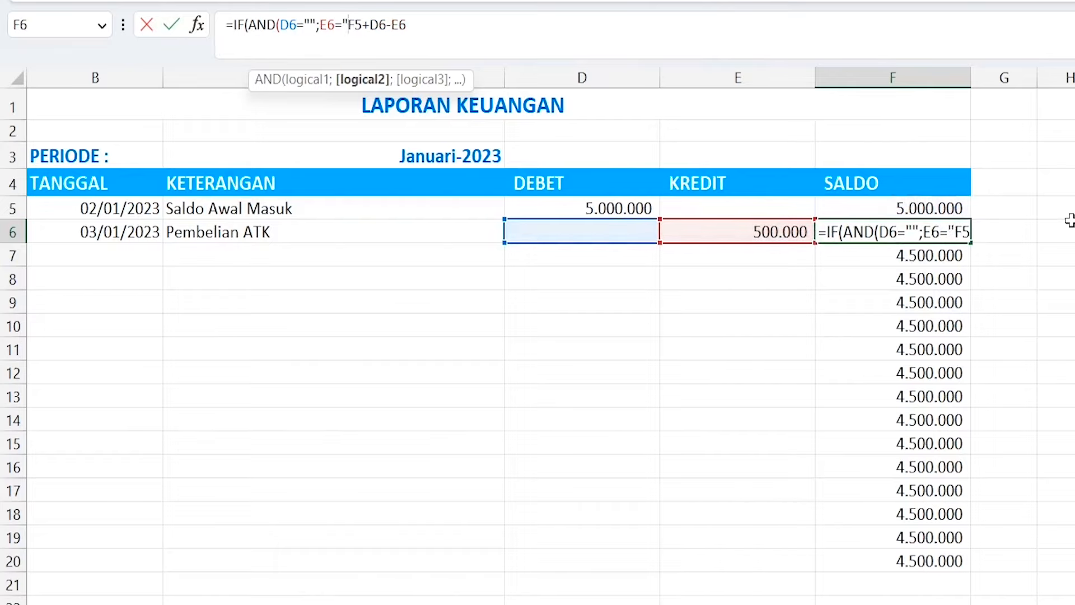
pyautogui.write('"')
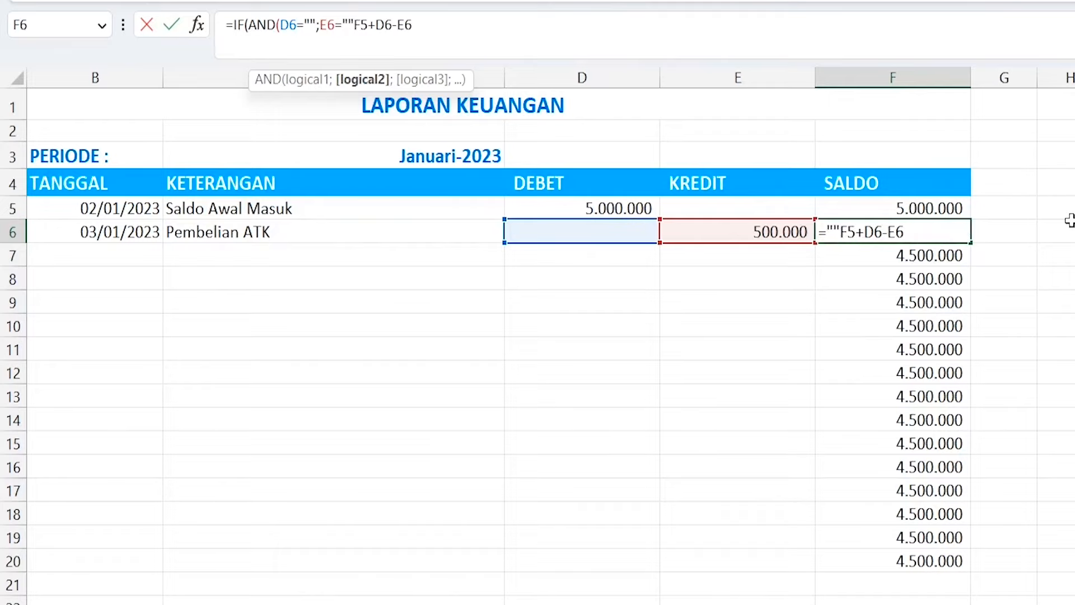
pyautogui.write(')')
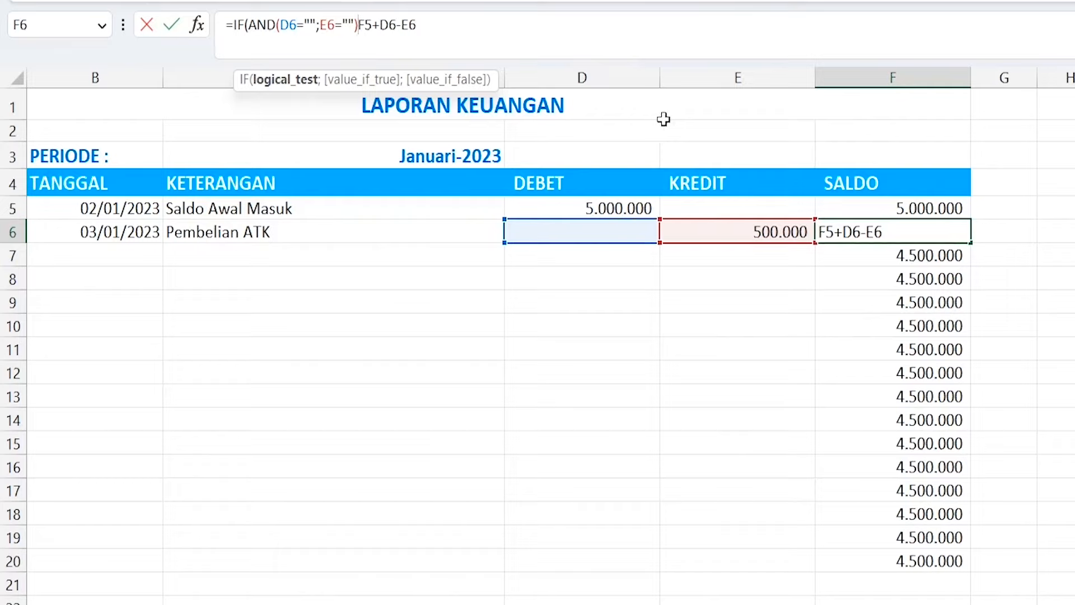
# Complete the F6 formula as =IF(AND(D6="";E6="");"";F5+D6-E6), returning blank when the test is true
pyautogui.write(';')
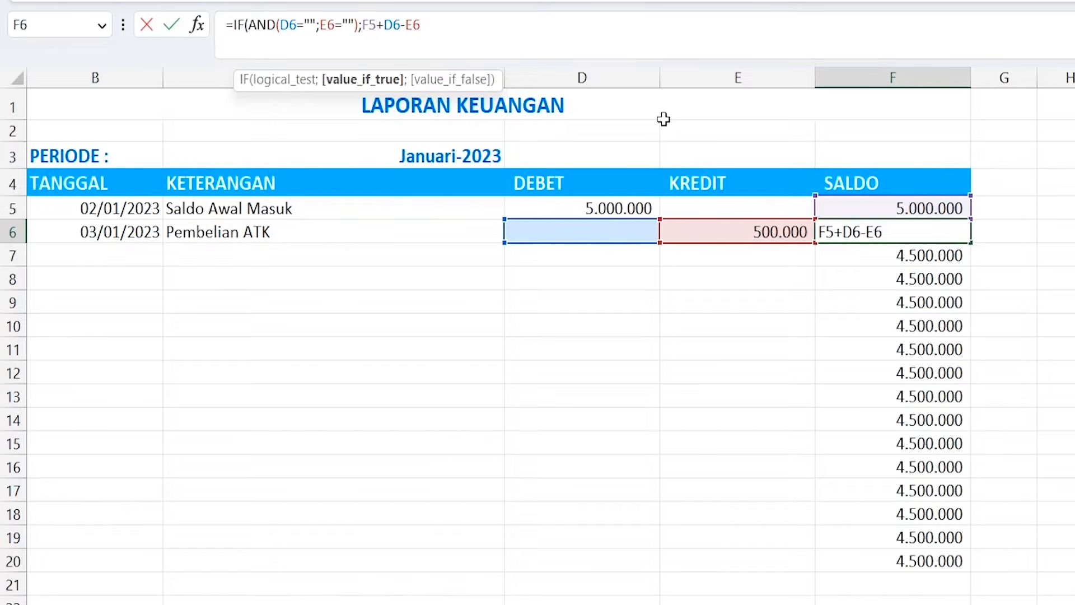
pyautogui.write('""')
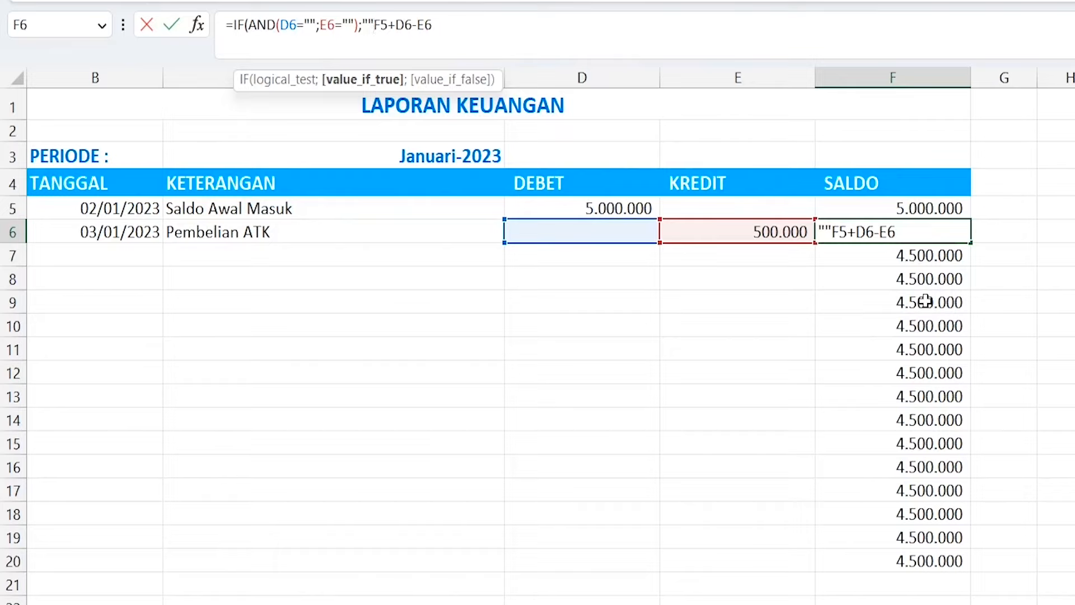
pyautogui.write(';')
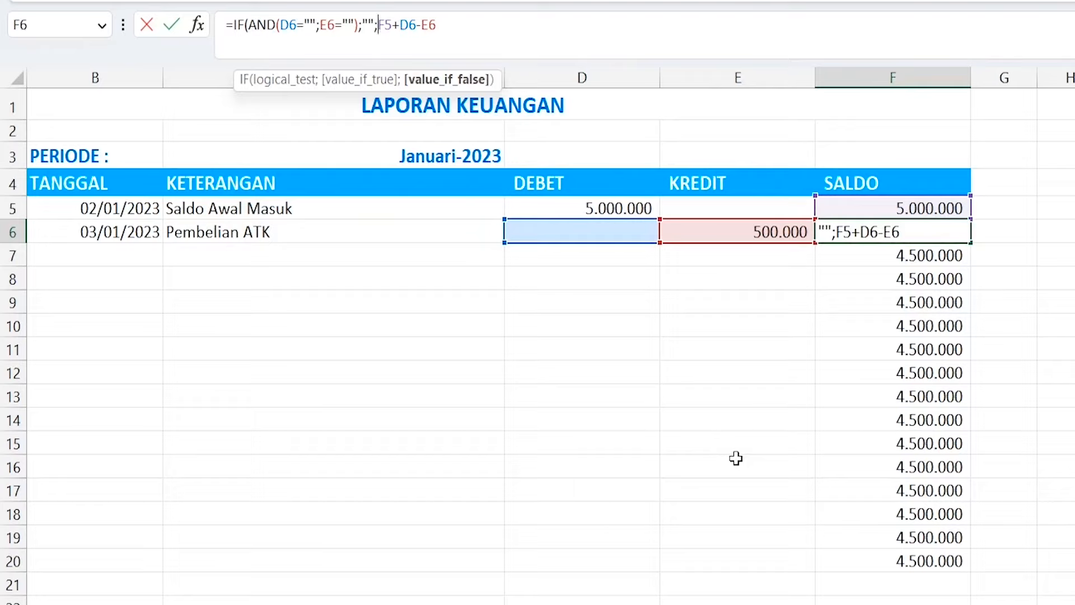
pyautogui.click(458, 22)
pyautogui.write(')')
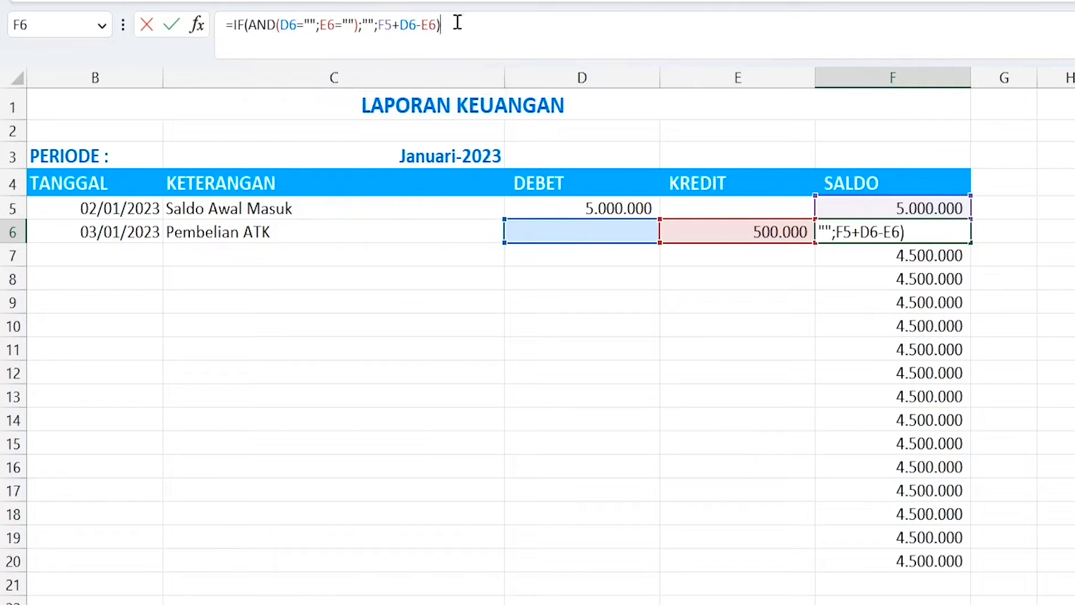
pyautogui.press('Return')
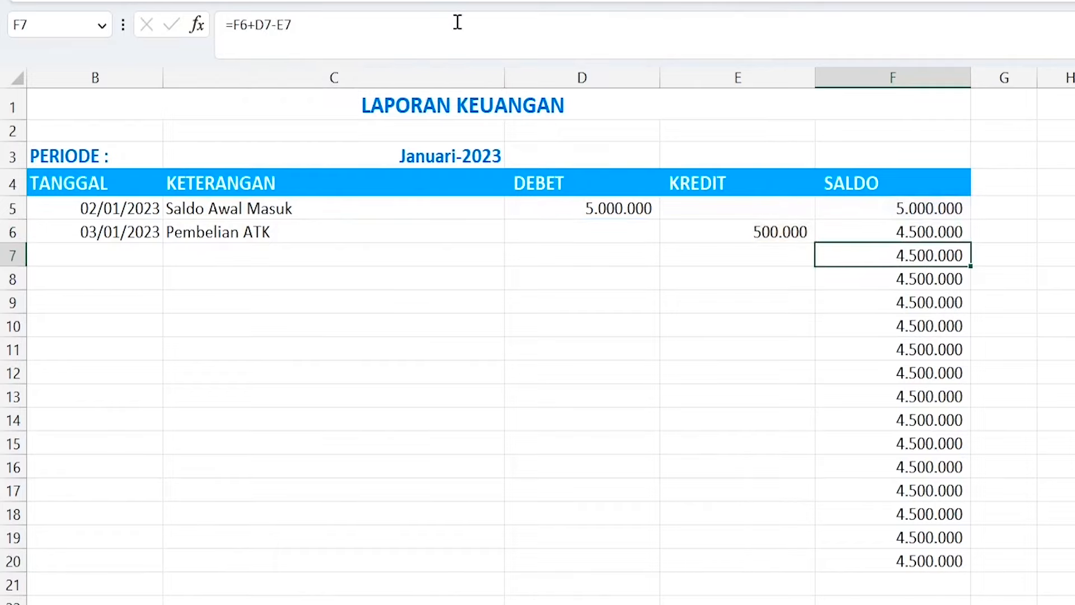
# Fill the new IF balance formula from F6 down the SALDO column to F20
pyautogui.click(853, 232)
pyautogui.doubleClick(969, 244)
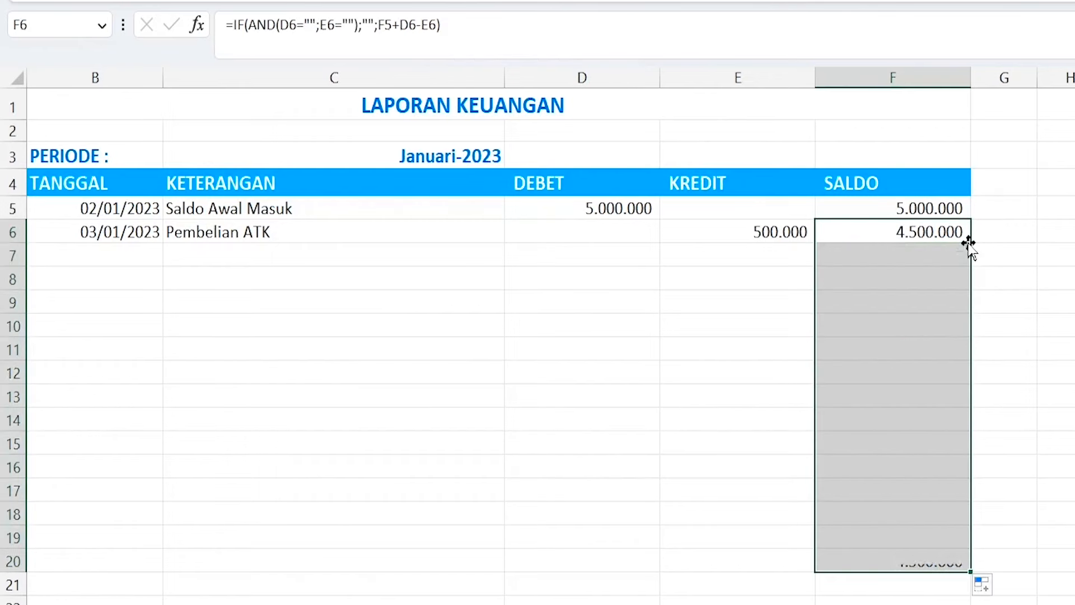
pyautogui.click(863, 277)
# Examine the copied IF formula in the SALDO cells below row 6 and the debit and credit cells of row 7
pyautogui.click(585, 271)
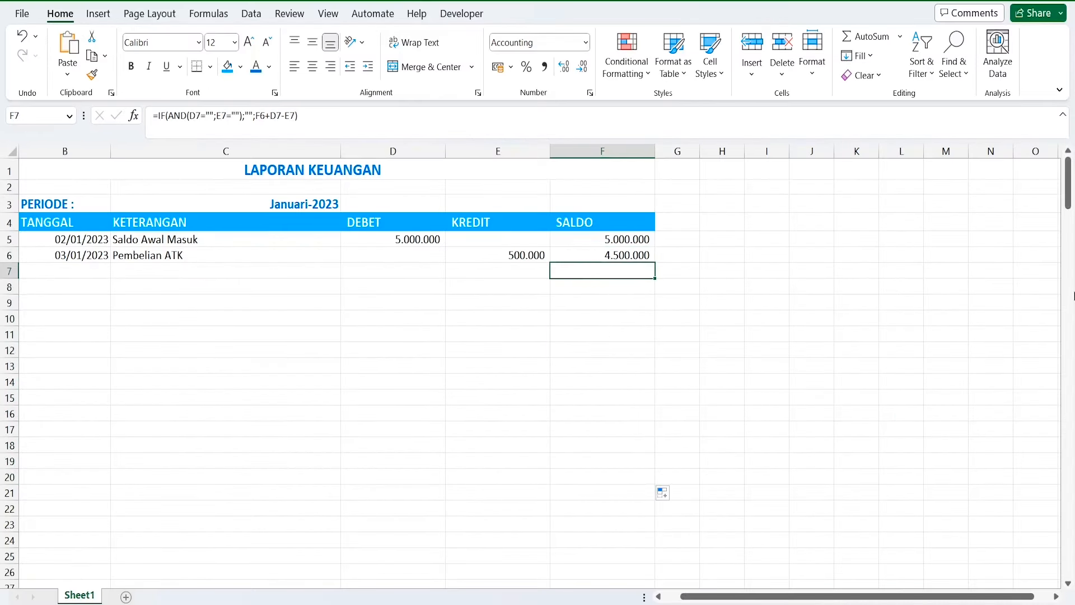
pyautogui.press('Left')
pyautogui.press('Right')
pyautogui.press('Left')
pyautogui.press('Left')
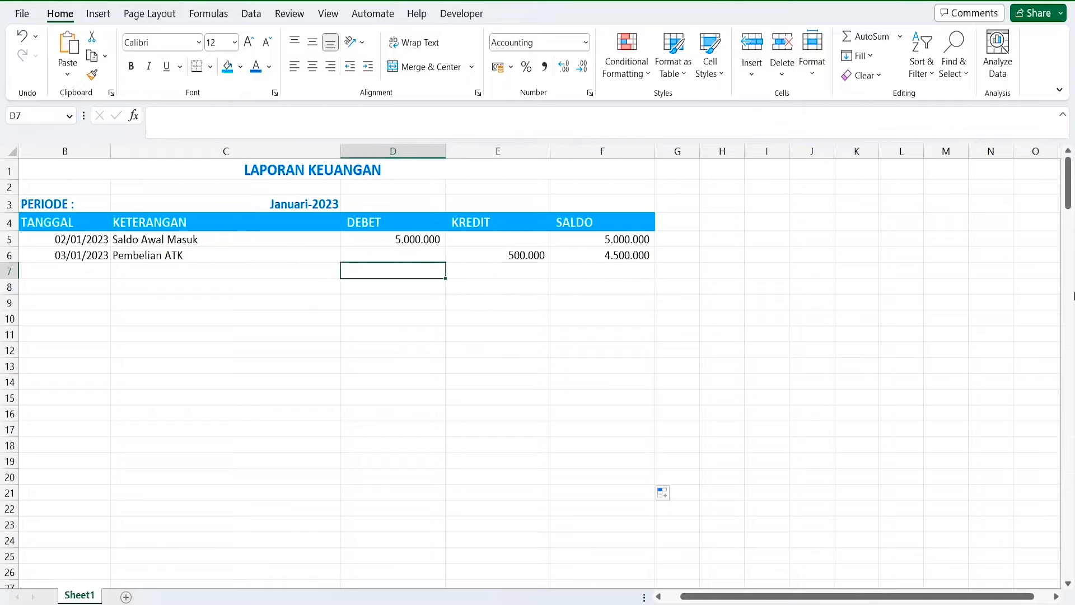
pyautogui.press('Right')
pyautogui.press('Right')
pyautogui.press('Down')
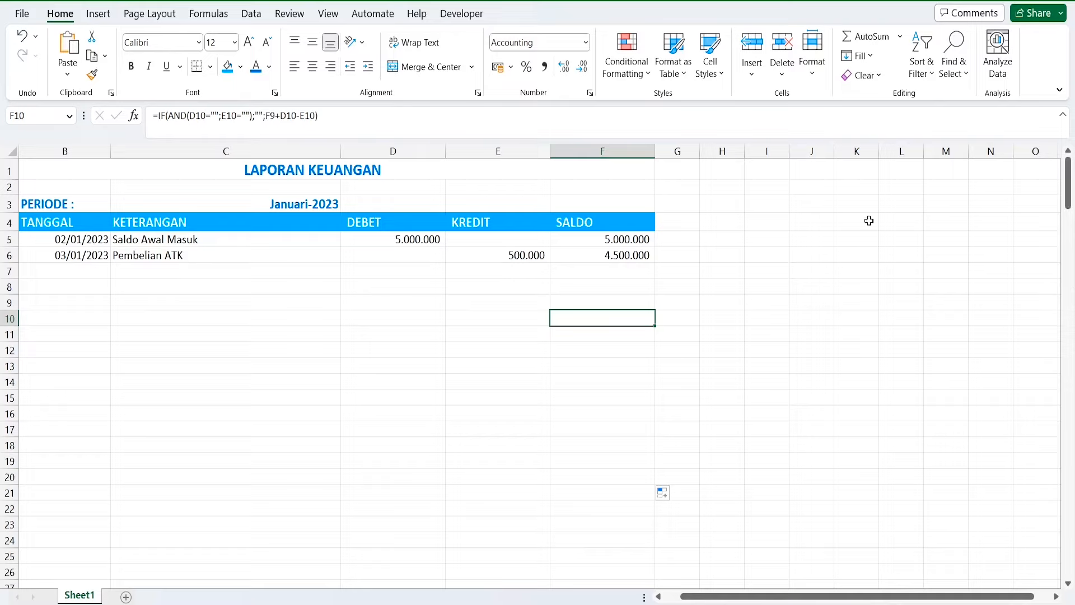
pyautogui.click(76, 272)
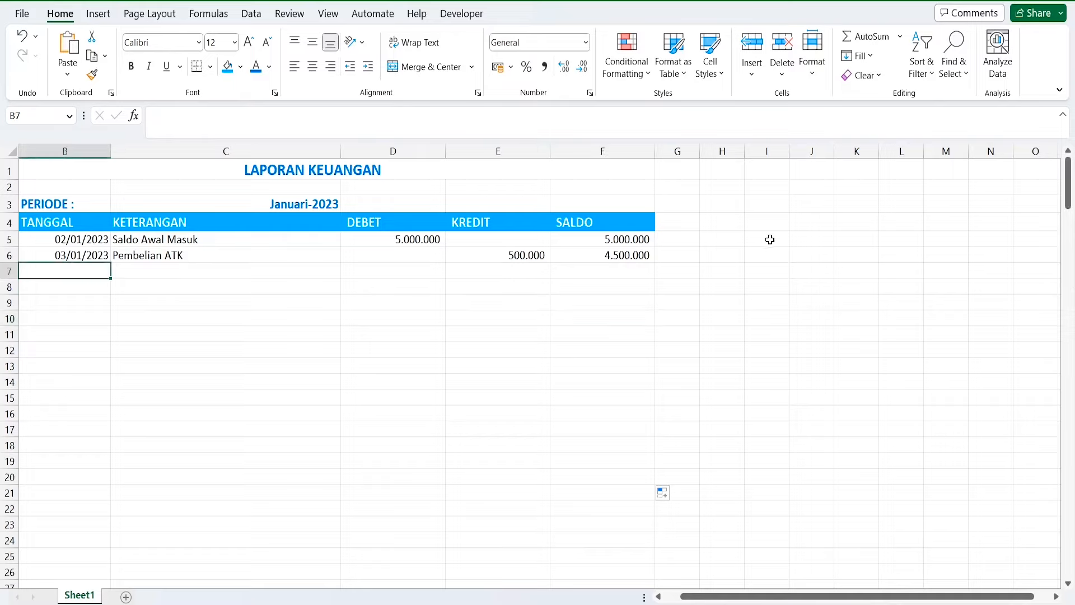
# Enter the date 10/01/2023 and the description "Pembayaran Iuran Listrik" in row 7
pyautogui.write('10/')
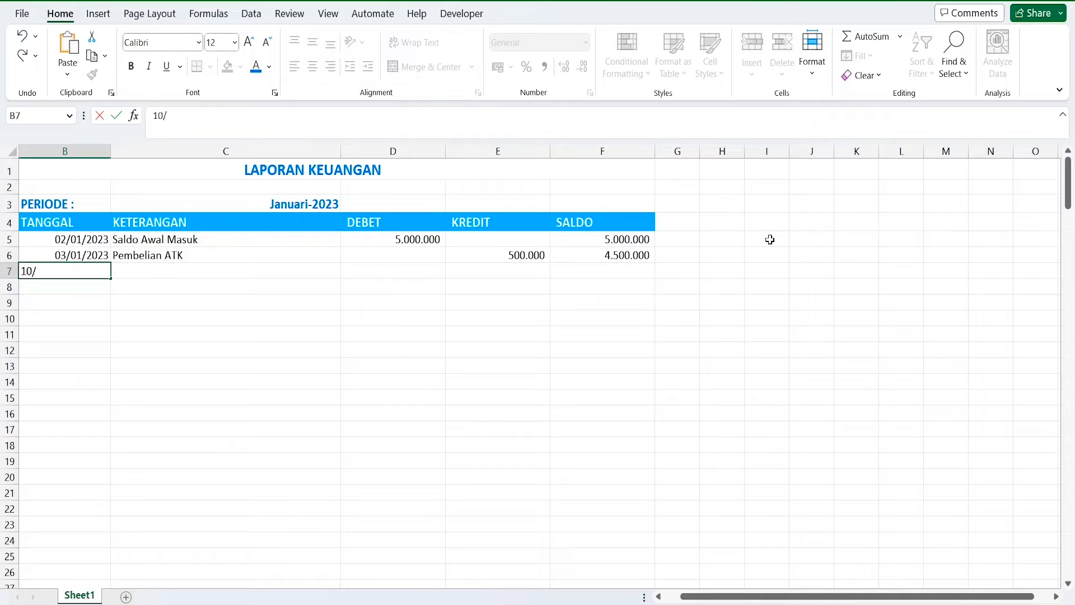
pyautogui.write('01/2023')
pyautogui.press('Tab')
pyautogui.write('P')
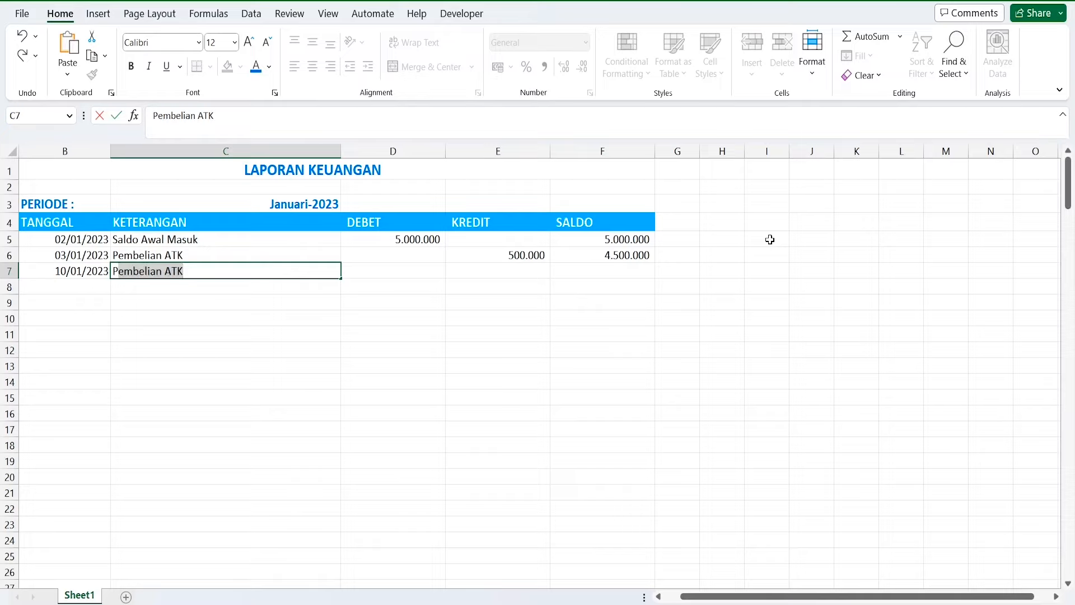
pyautogui.write('embayat')
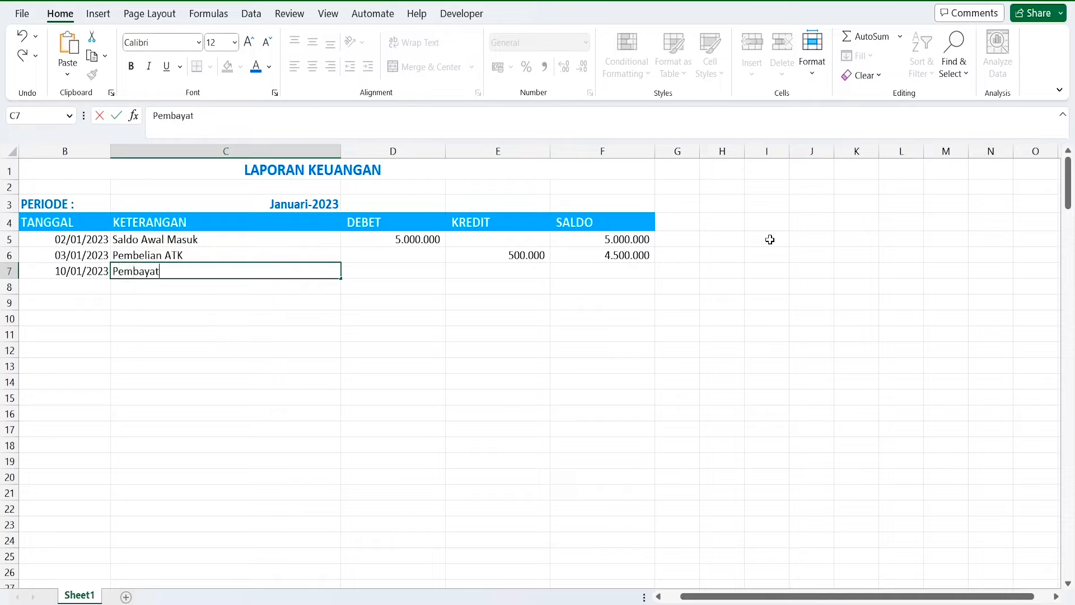
pyautogui.write('ran iuran')
pyautogui.press('BackSpace')
pyautogui.press('BackSpace')
pyautogui.press('BackSpace')
pyautogui.press('BackSpace')
pyautogui.press('BackSpace')
pyautogui.write('Iuran Listrik')
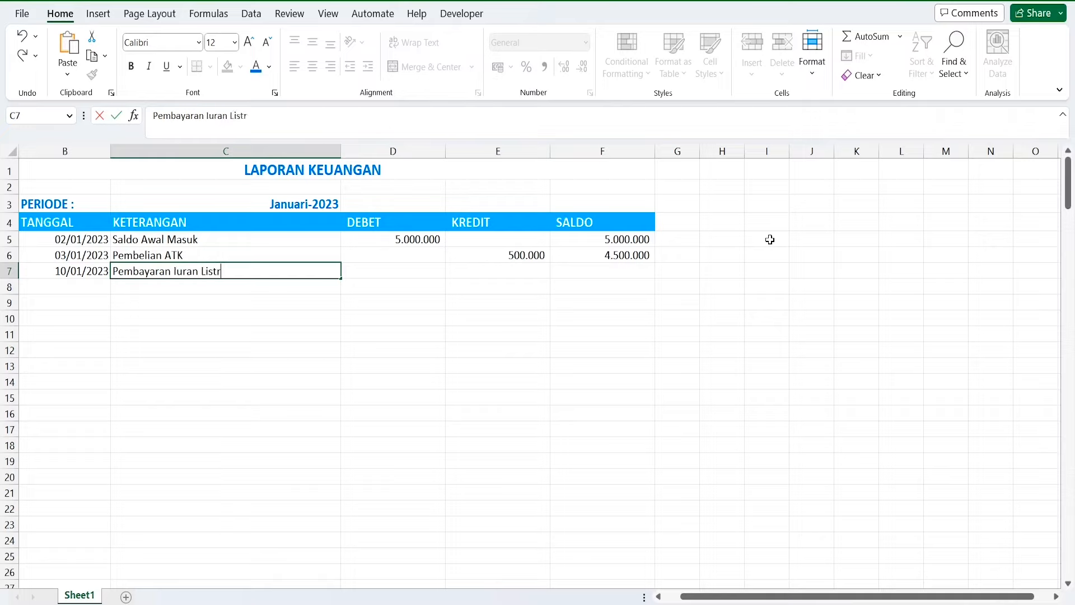
# Enter a KREDIT amount of 300000 for the electricity payment in row 7
pyautogui.press('Tab')
pyautogui.press('Tab')
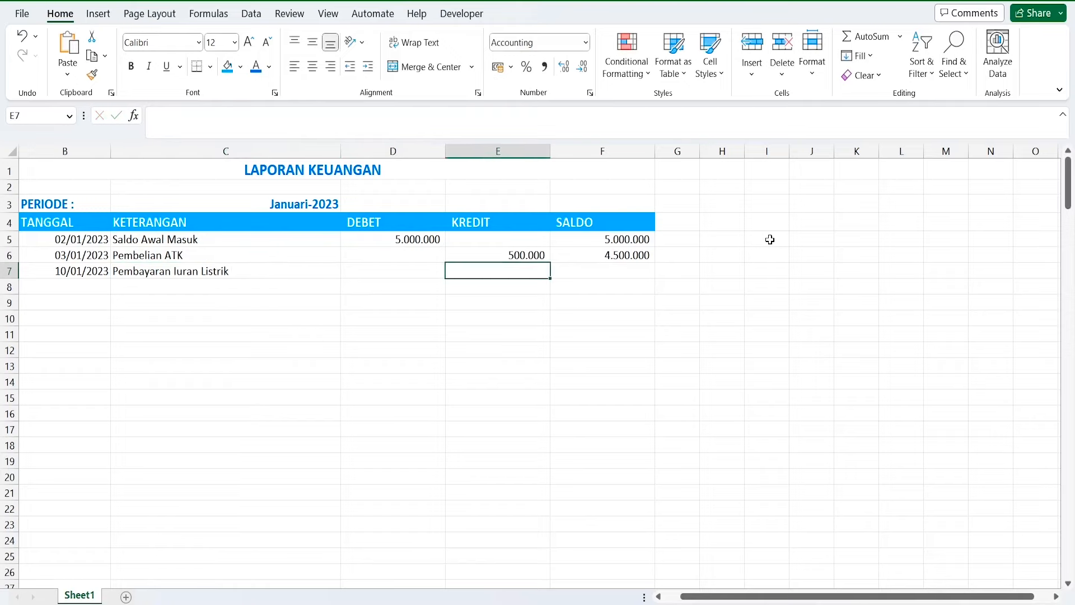
pyautogui.write('300000')
pyautogui.press('Tab')
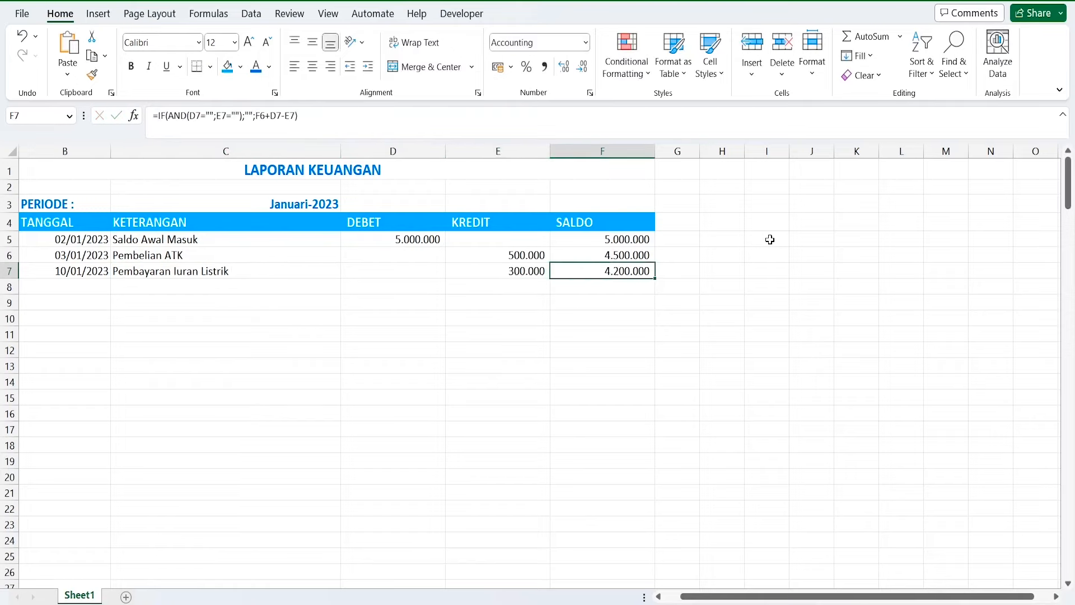
# Check the SALDO results of rows 6 and 7 against their debit and credit amounts, and the blank balance in F8
pyautogui.press('Left')
pyautogui.press('Right')
pyautogui.press('Up')
pyautogui.press('Down')
pyautogui.press('Up')
pyautogui.press('Left')
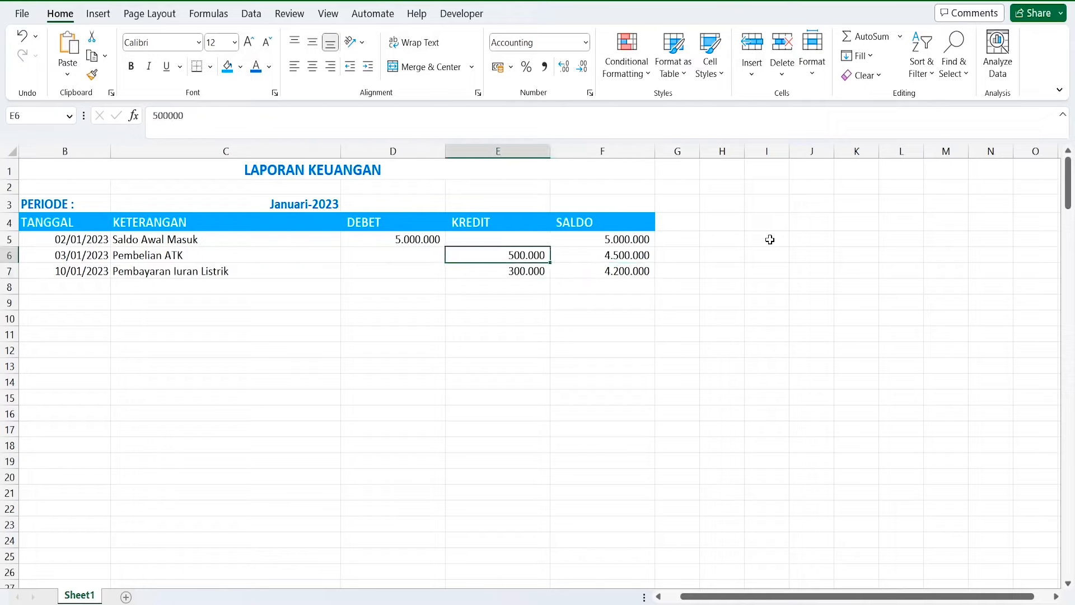
pyautogui.press('Left')
pyautogui.press('Down')
pyautogui.press('Right')
pyautogui.press('Right')
pyautogui.press('Up')
pyautogui.press('Down')
pyautogui.press('Left')
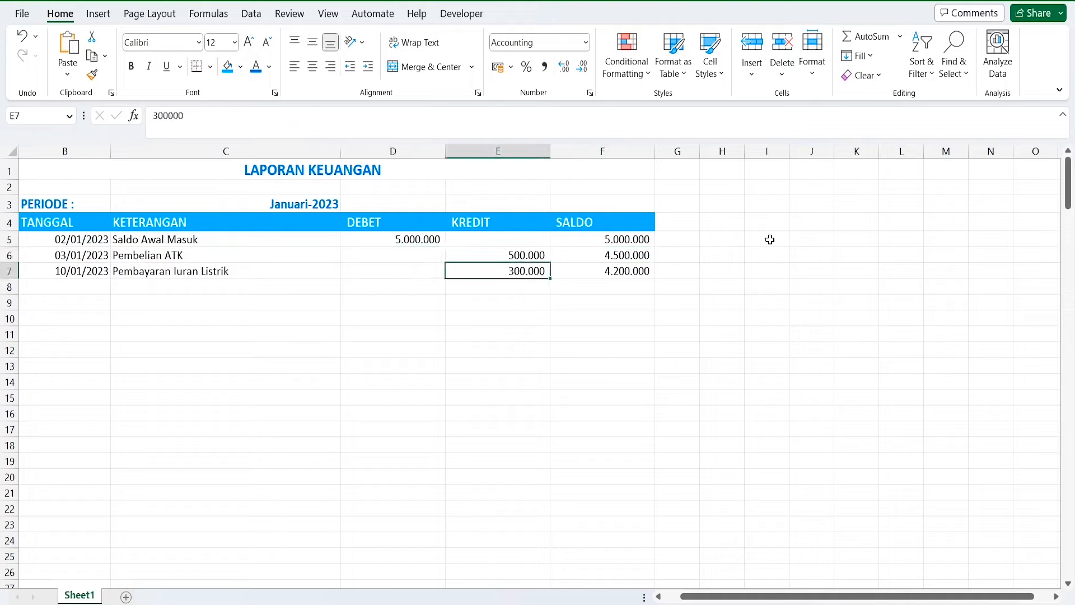
pyautogui.press('Right')
pyautogui.press('Down')
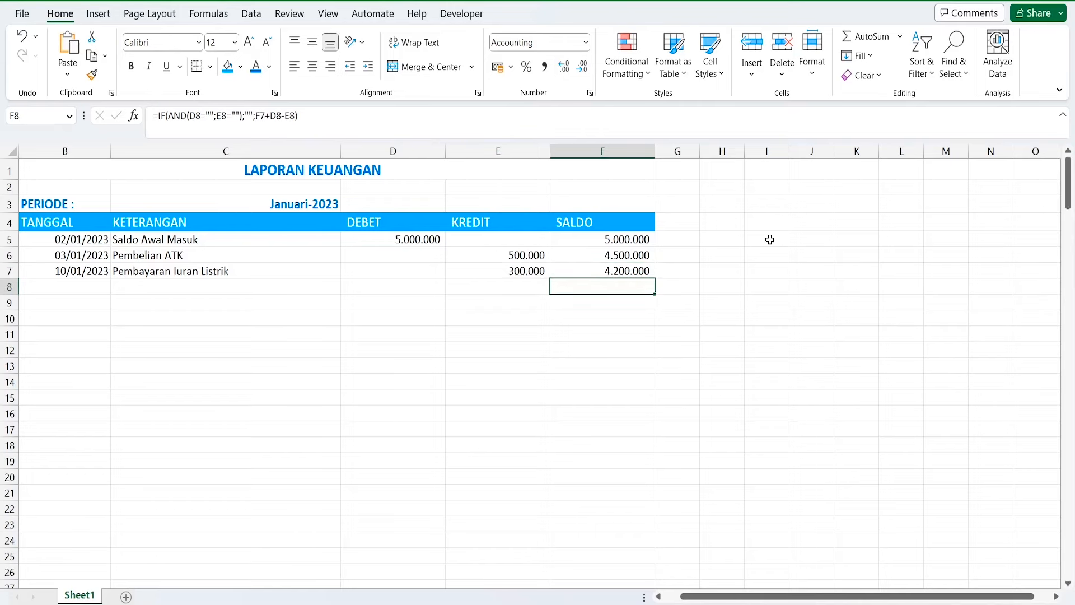
# Number the electricity payment in row 7 as 3 in the No. column
pyautogui.press('Left')
pyautogui.press('Left')
pyautogui.press('Left')
pyautogui.press('Left')
pyautogui.press('Left')
pyautogui.press('Right')
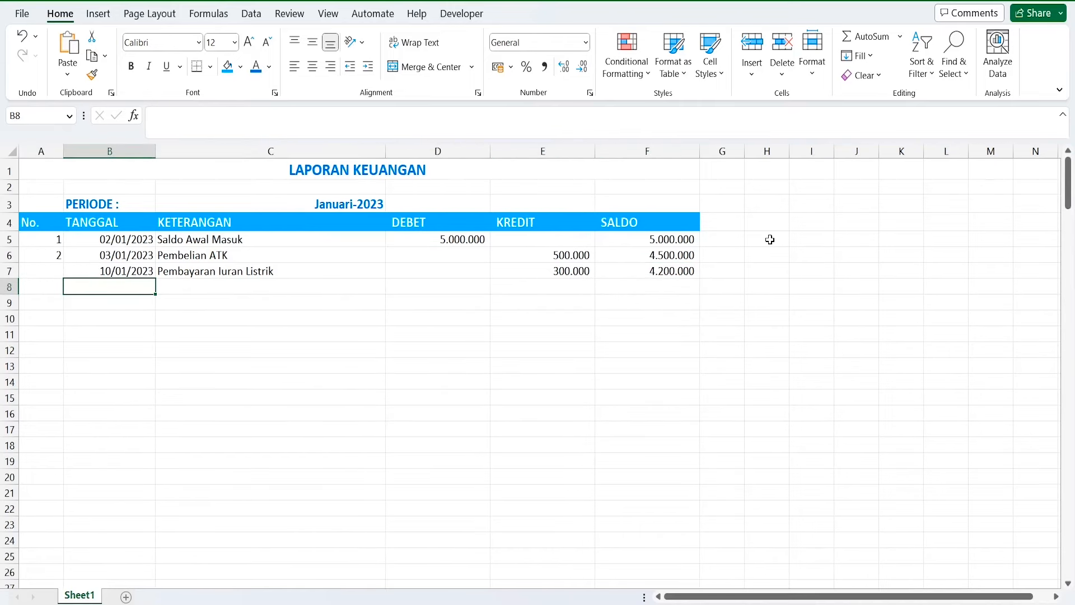
pyautogui.press('Left')
pyautogui.press('Up')
pyautogui.write('3')
pyautogui.press('Return')
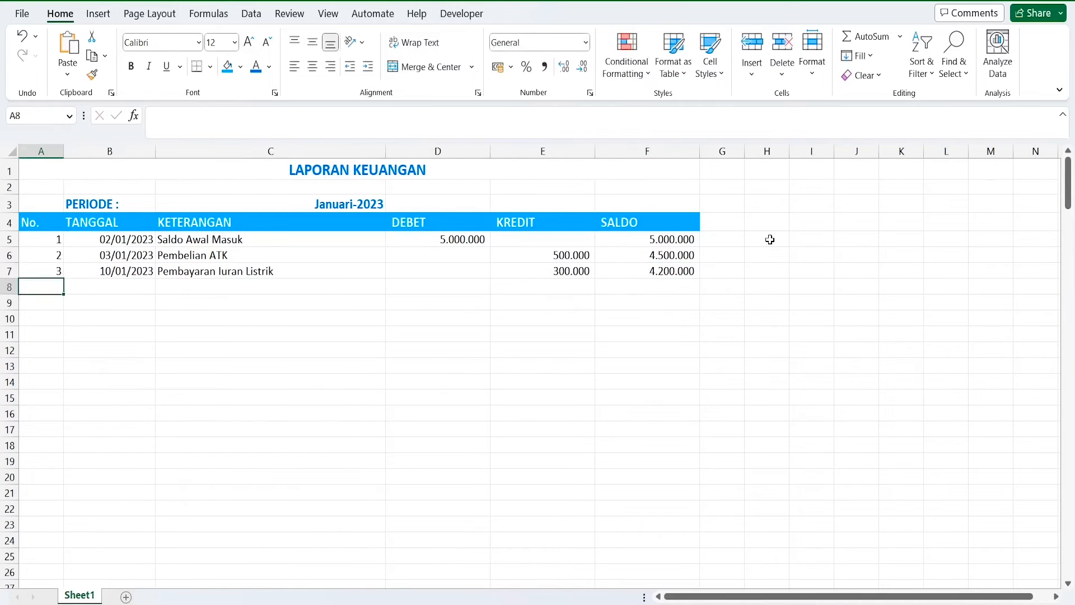
# Start row 8 with number 4 and the date 10/01/2023
pyautogui.write('4')
pyautogui.press('Tab')
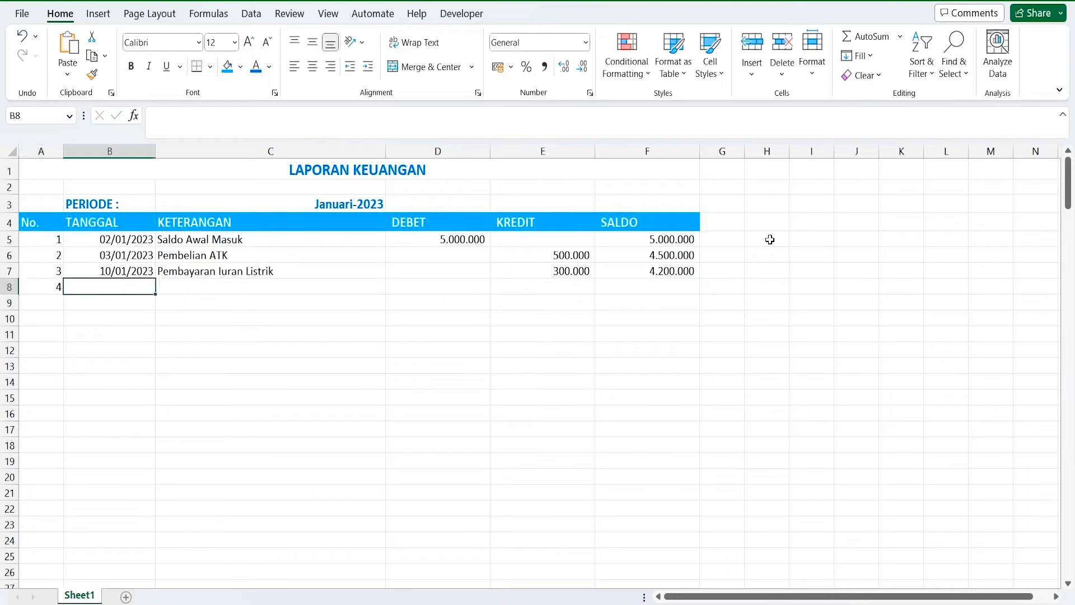
pyautogui.write('10/0')
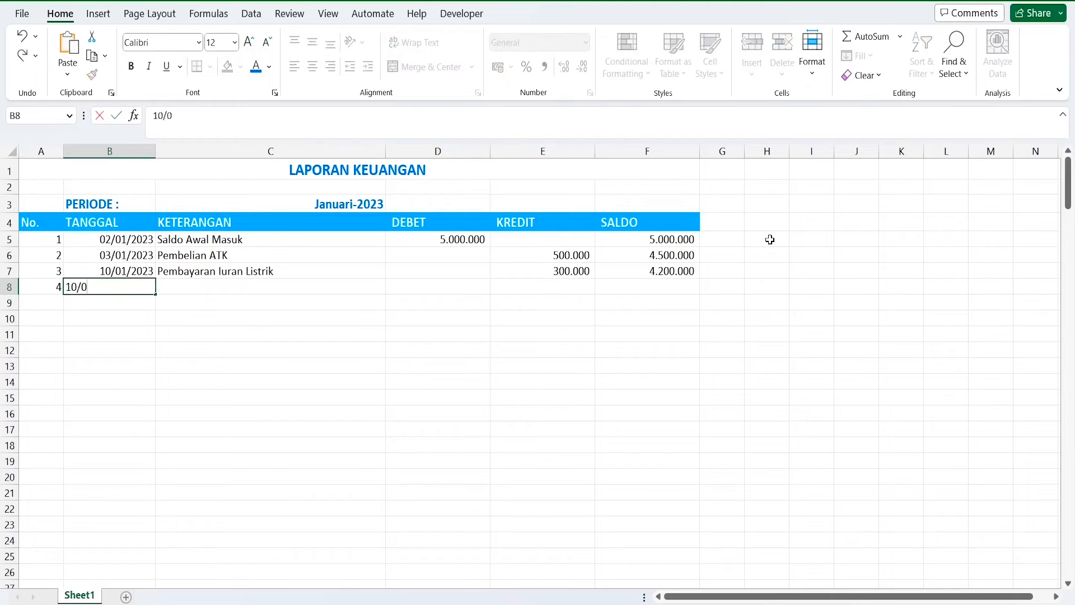
pyautogui.write('1/2023')
pyautogui.press('Tab')
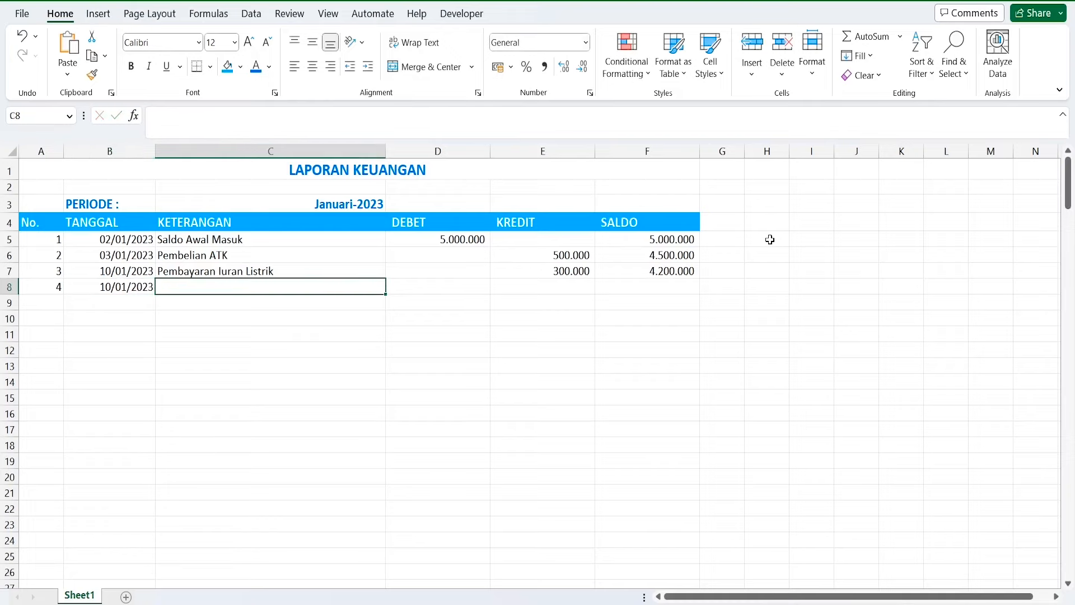
# Enter the description "Pembayaran Iuran Telepon" in the KETERANGAN cell of row 8
pyautogui.write('P')
pyautogui.write('b')
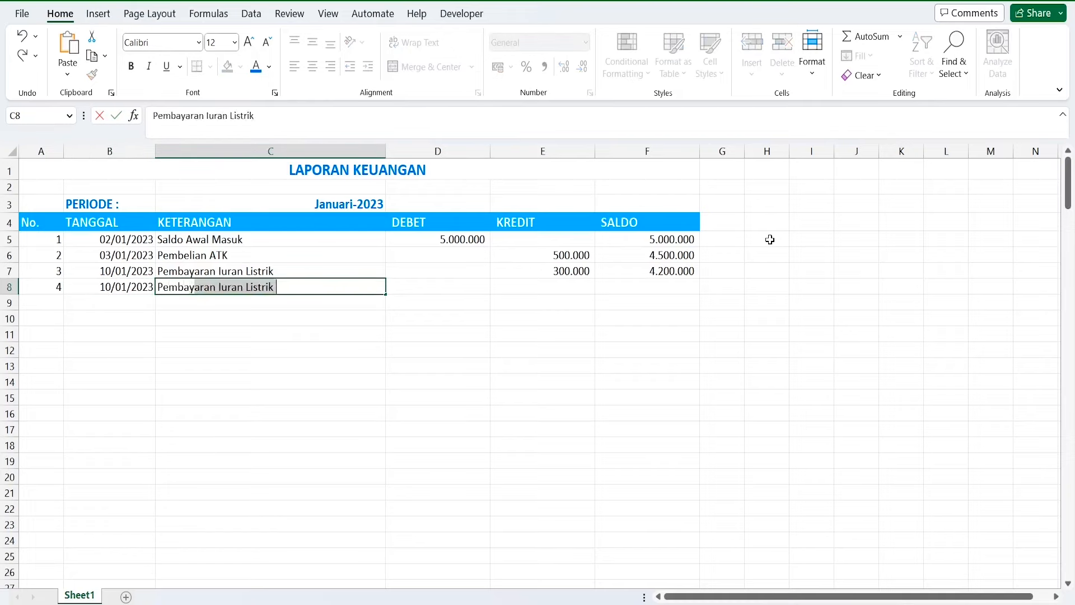
pyautogui.write('ayr')
pyautogui.write('aran')
pyautogui.write(' Iuran ')
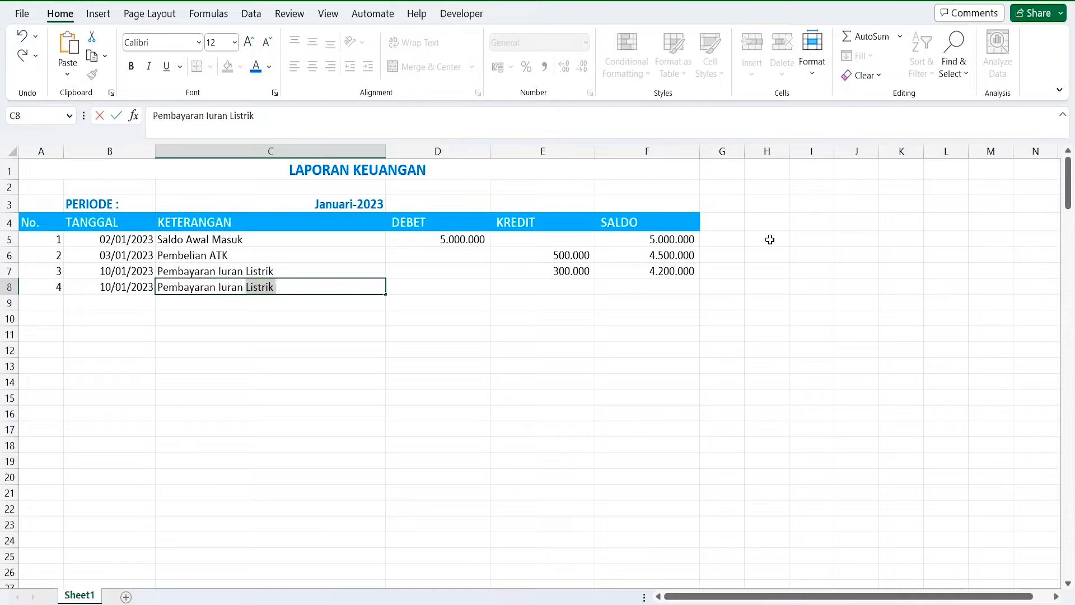
pyautogui.write('Telepm')
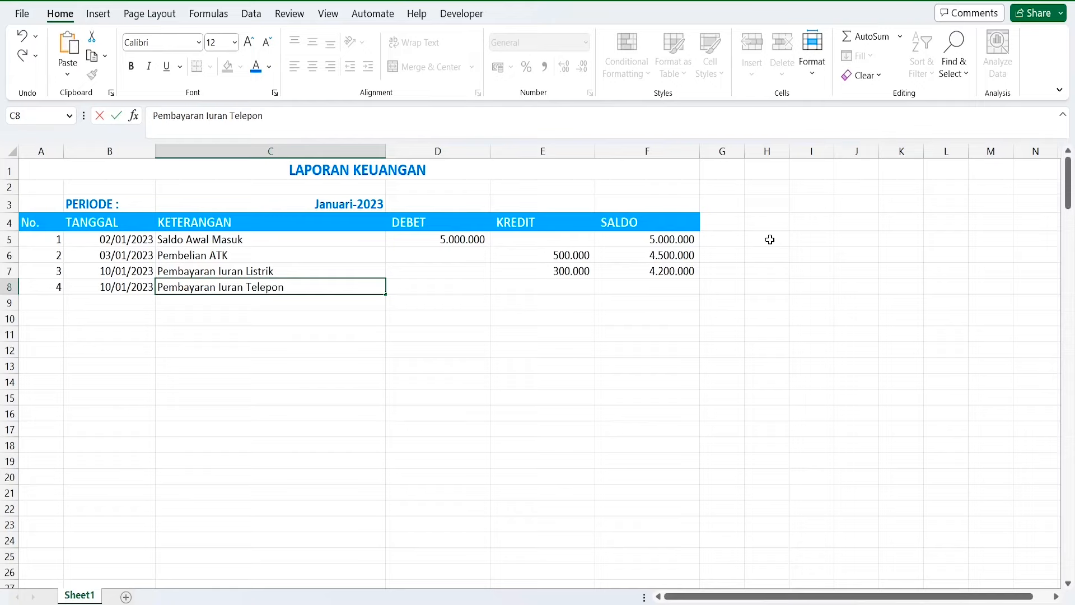
# Enter a KREDIT amount of 500.000 for the telephone payment in row 8
pyautogui.press('Tab')
pyautogui.press('Tab')
pyautogui.write('50')
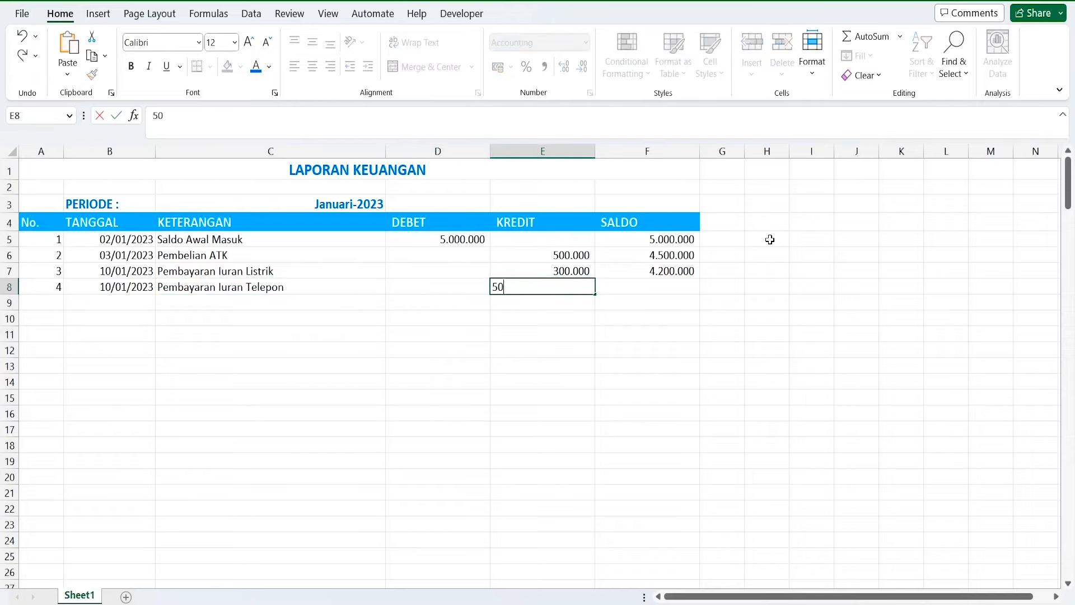
pyautogui.write('0.000')
pyautogui.press('Return')
# Compare the SALDO values of rows 6 to 8 with the credit amount in row 8
pyautogui.press('Up')
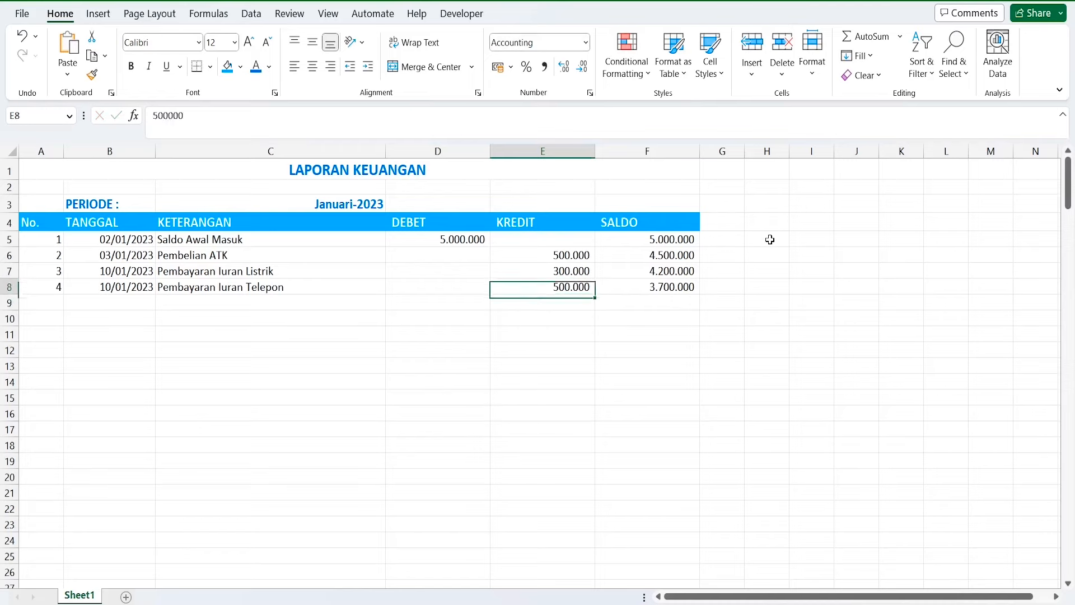
pyautogui.press('Right')
pyautogui.press('Up')
pyautogui.press('Up')
pyautogui.press('Down')
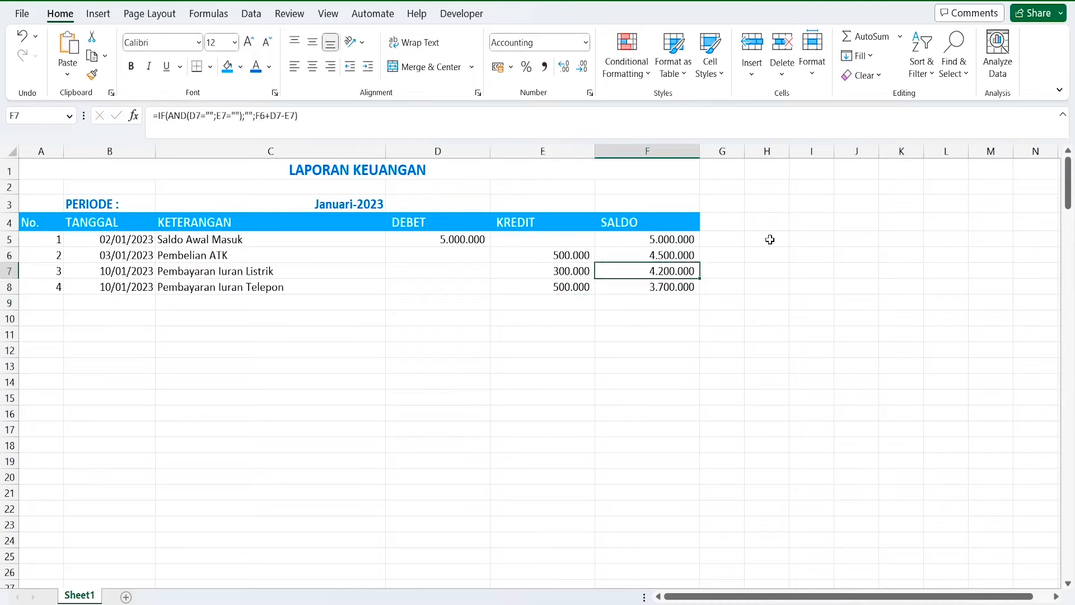
pyautogui.press('Left')
pyautogui.press('Down')
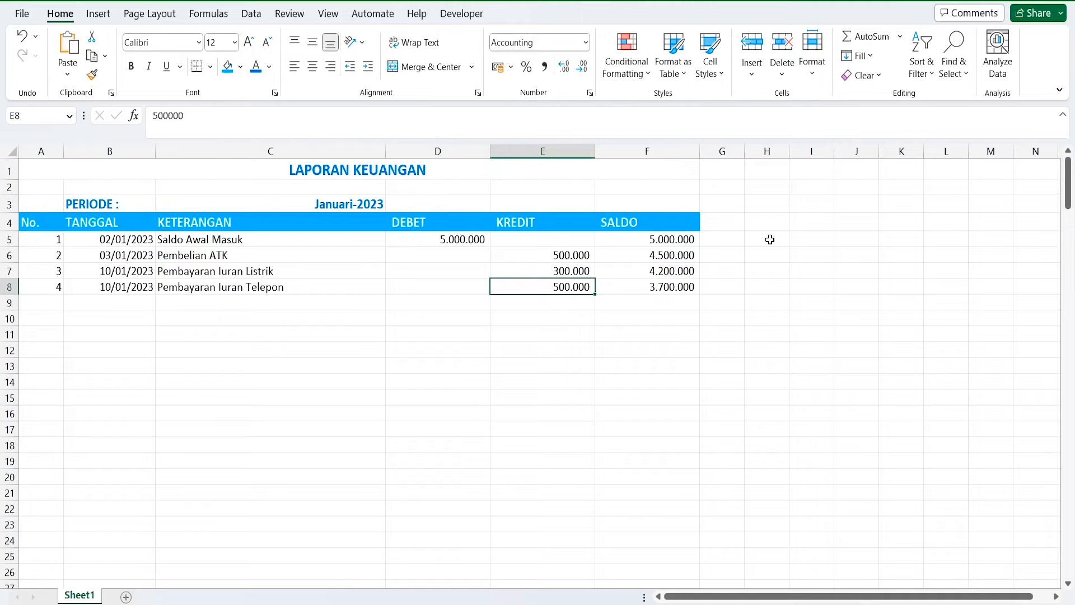
pyautogui.press('Right')
# Start row 9 with number 5 and the date 10/01/2023
pyautogui.press('Down')
pyautogui.press('Left')
pyautogui.press('Left')
pyautogui.press('Left')
pyautogui.press('Left')
pyautogui.press('Left')
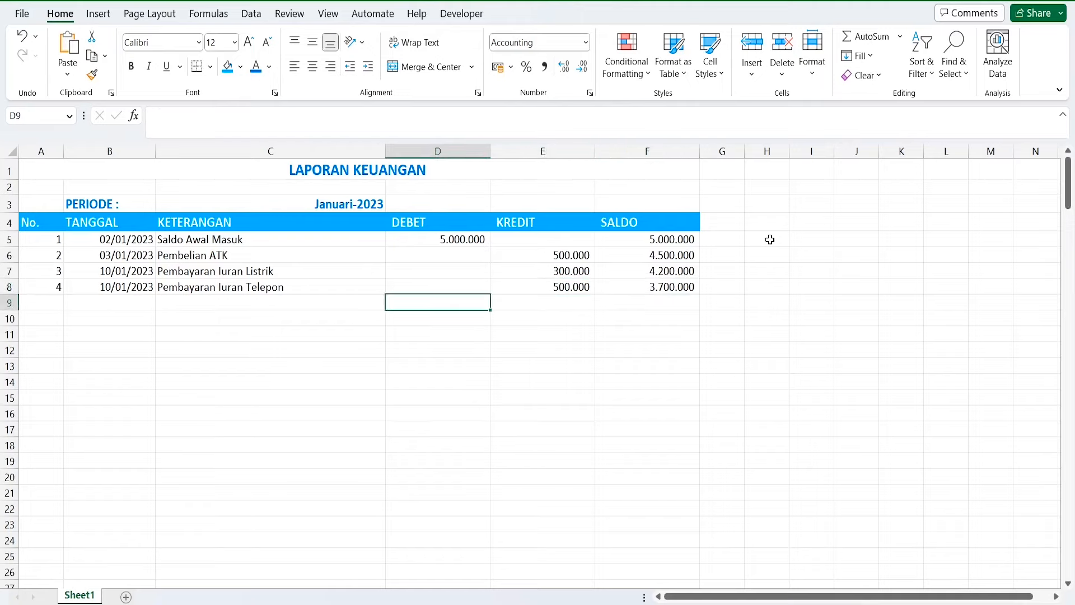
pyautogui.write('5')
pyautogui.press('Tab')
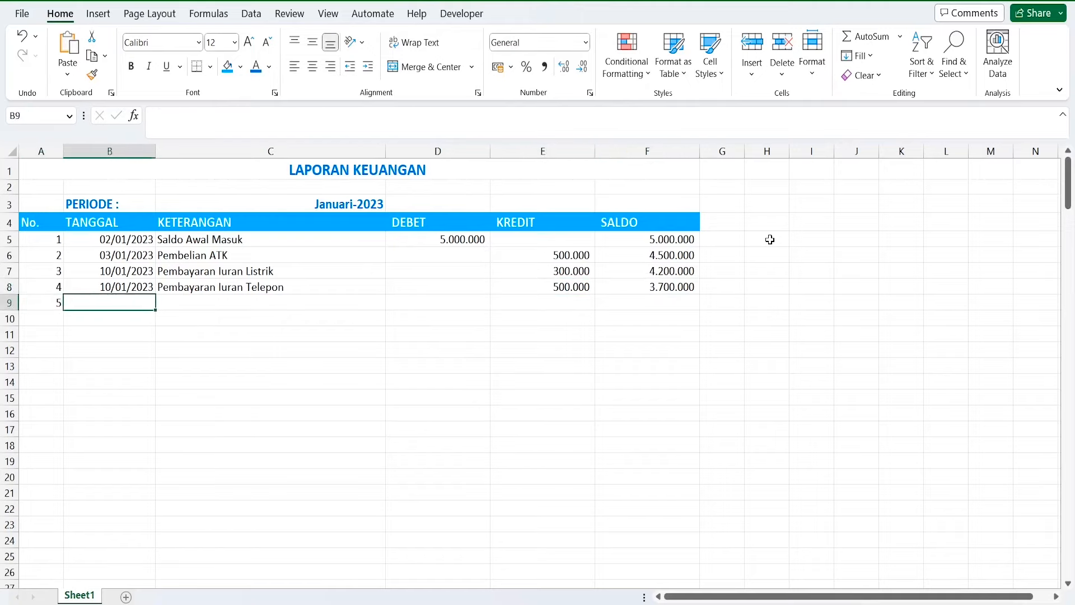
pyautogui.write('10/01')
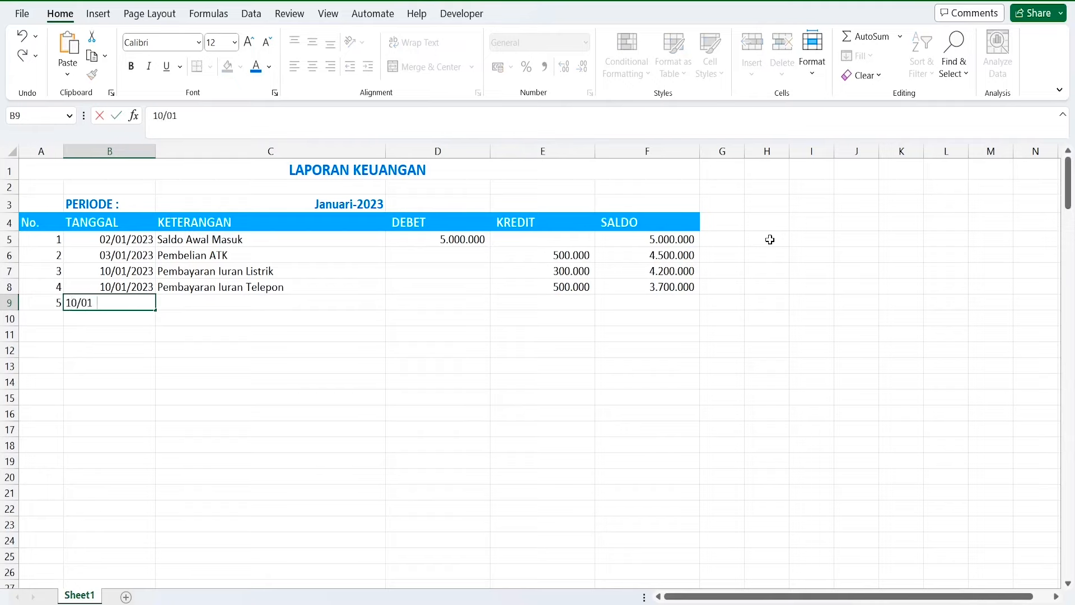
pyautogui.write('/2023')
pyautogui.press('Tab')
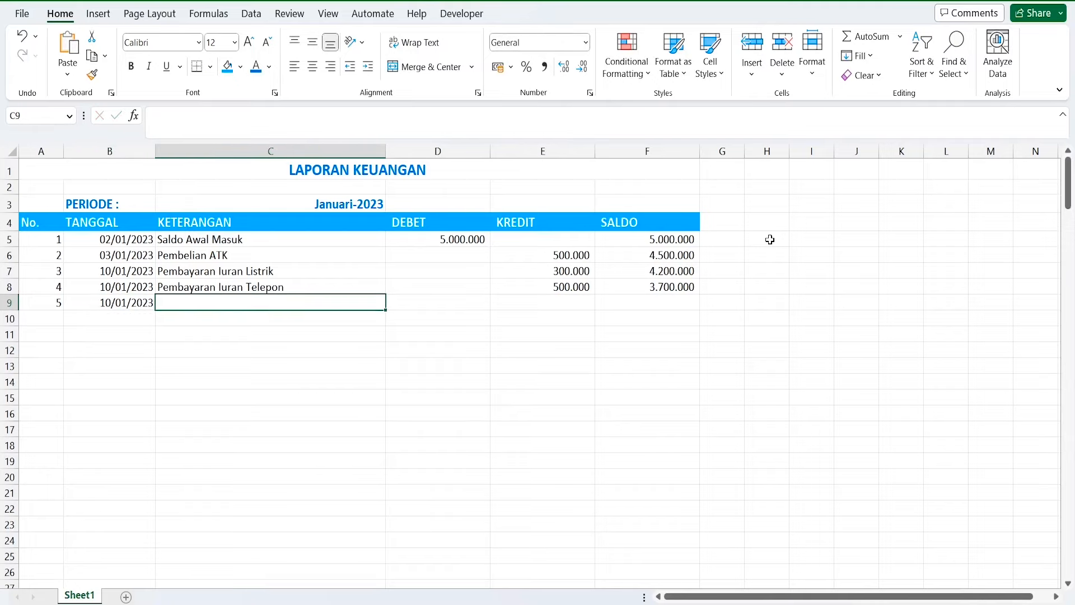
# Enter the description "Pembayaran Iuran PAM" and a KREDIT amount of 200.000 in row 9
pyautogui.write('Pembayar')
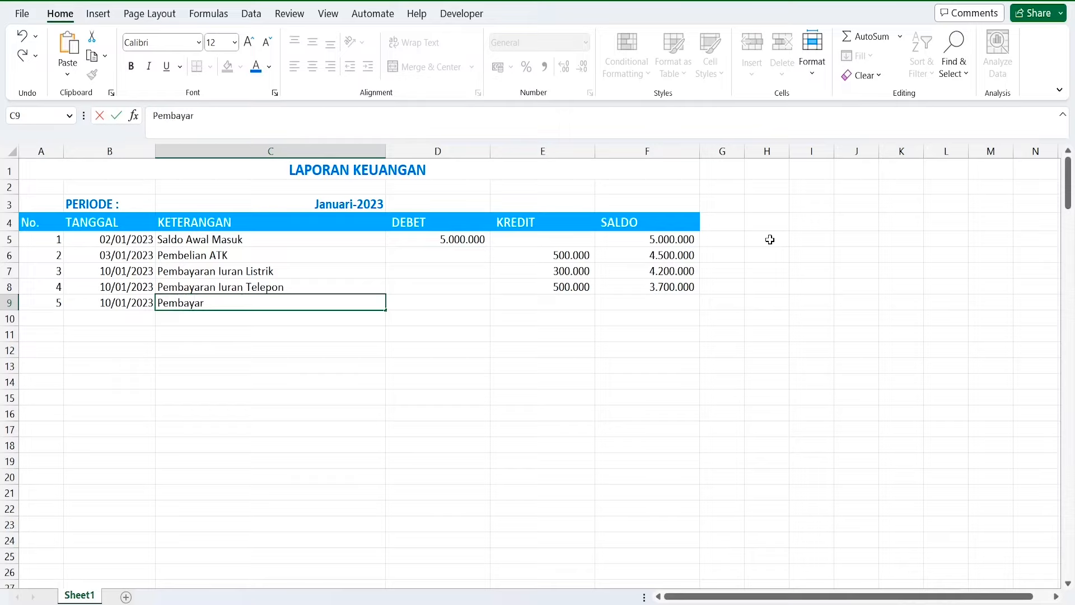
pyautogui.write('an Iuran PAM')
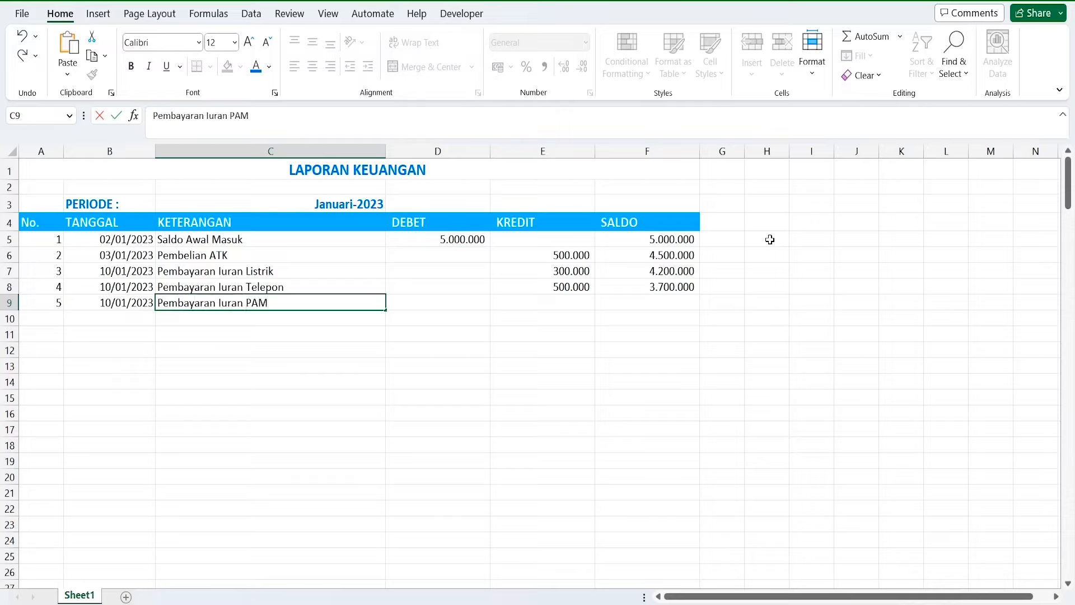
pyautogui.press('Tab')
pyautogui.press('Tab')
pyautogui.write('20')
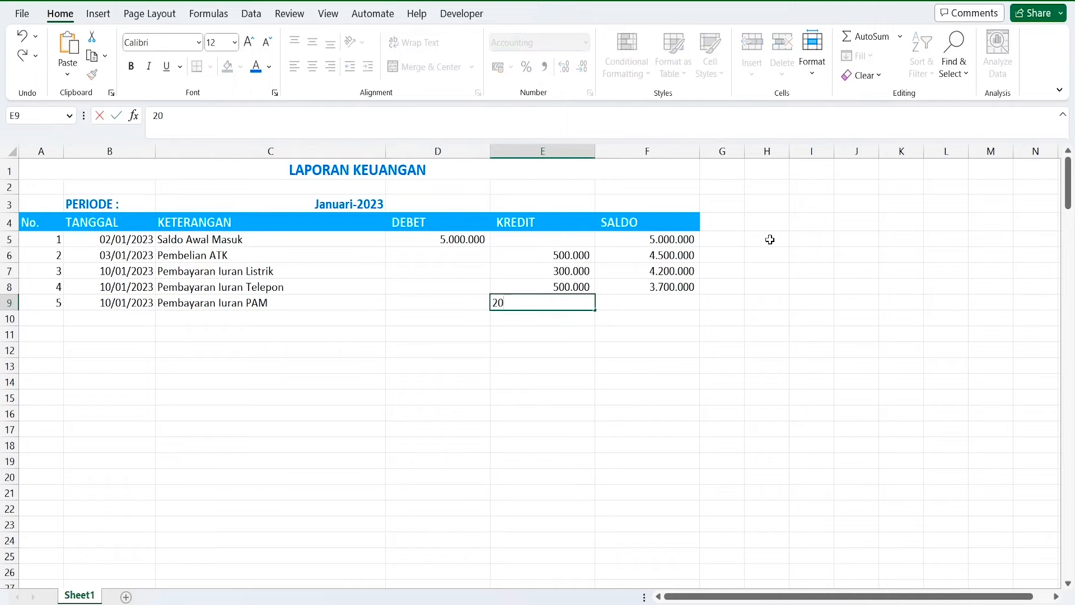
pyautogui.press('Tab')
# Start row 10 with number 6 and the date 15/01/2023
pyautogui.press('Left')
pyautogui.press('Left')
pyautogui.press('Left')
pyautogui.press('Left')
pyautogui.press('Left')
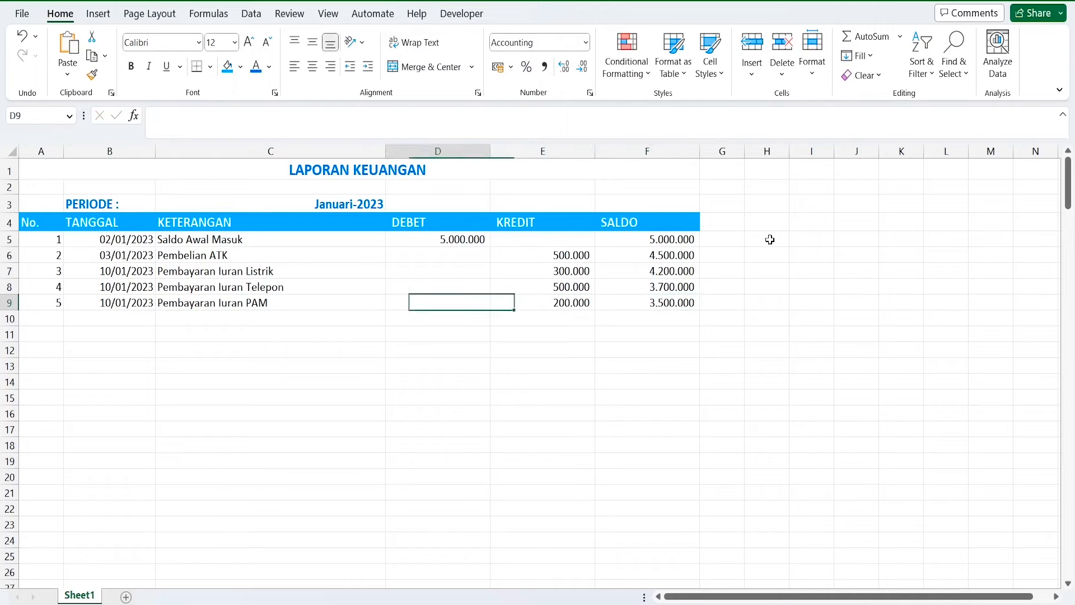
pyautogui.press('Down')
pyautogui.write('6')
pyautogui.press('Tab')
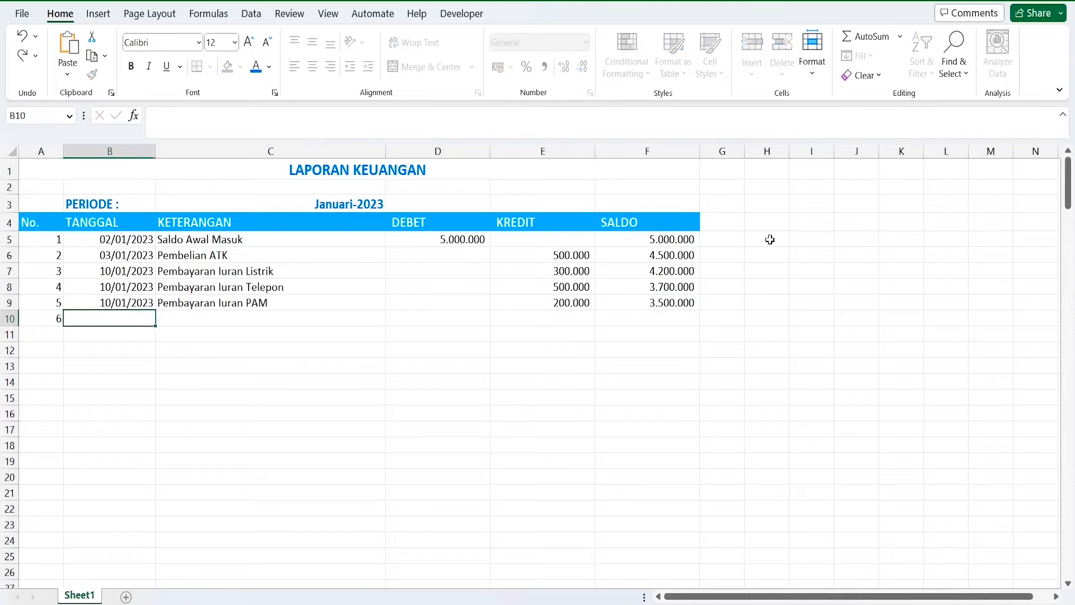
pyautogui.write('15/01/202')
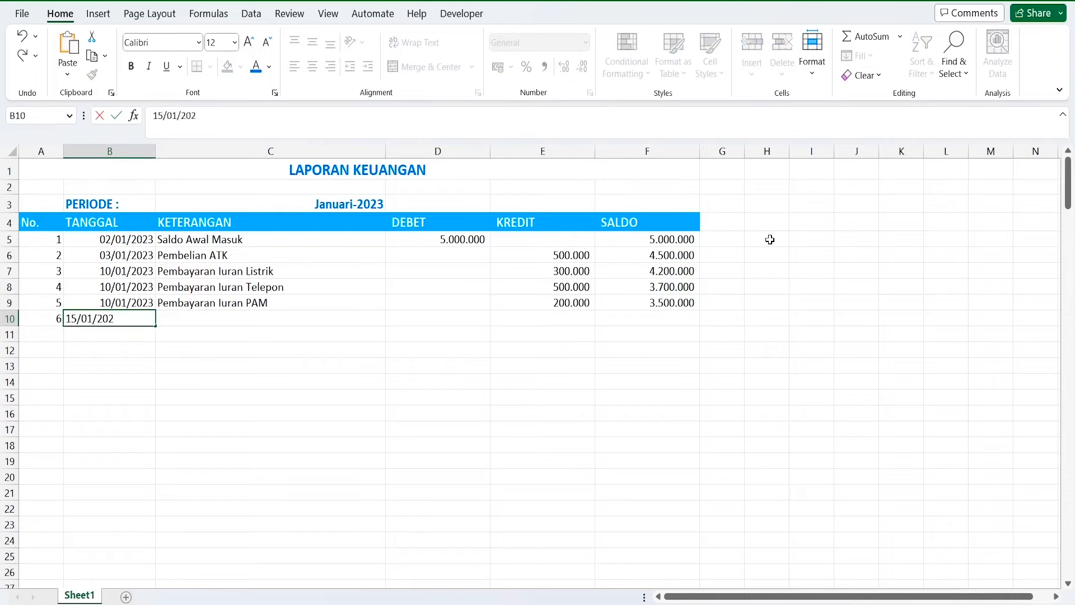
pyautogui.write('3')
pyautogui.press('Tab')
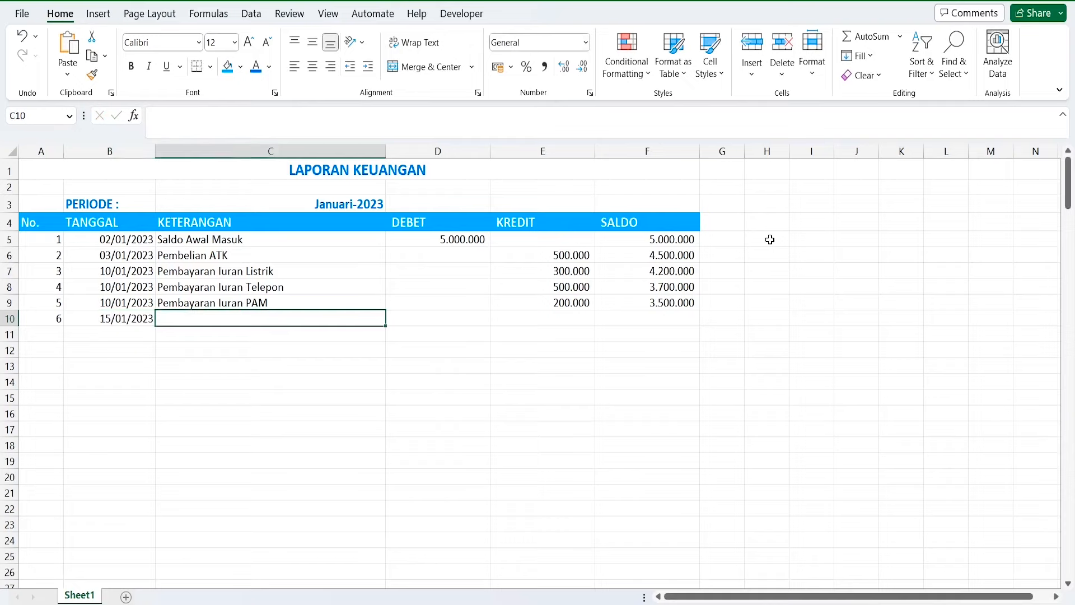
# Enter the description "Pembelian Meja Komputer" in the KETERANGAN cell of row 10
pyautogui.write('pemb')
pyautogui.press('BackSpace')
pyautogui.press('BackSpace')
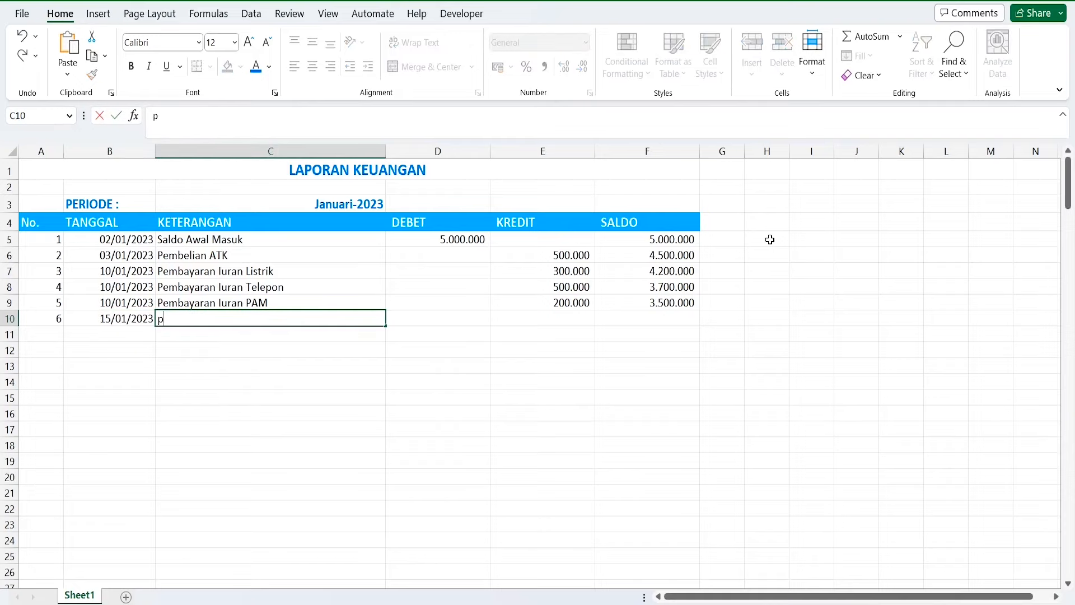
pyautogui.write('embelian Meja K')
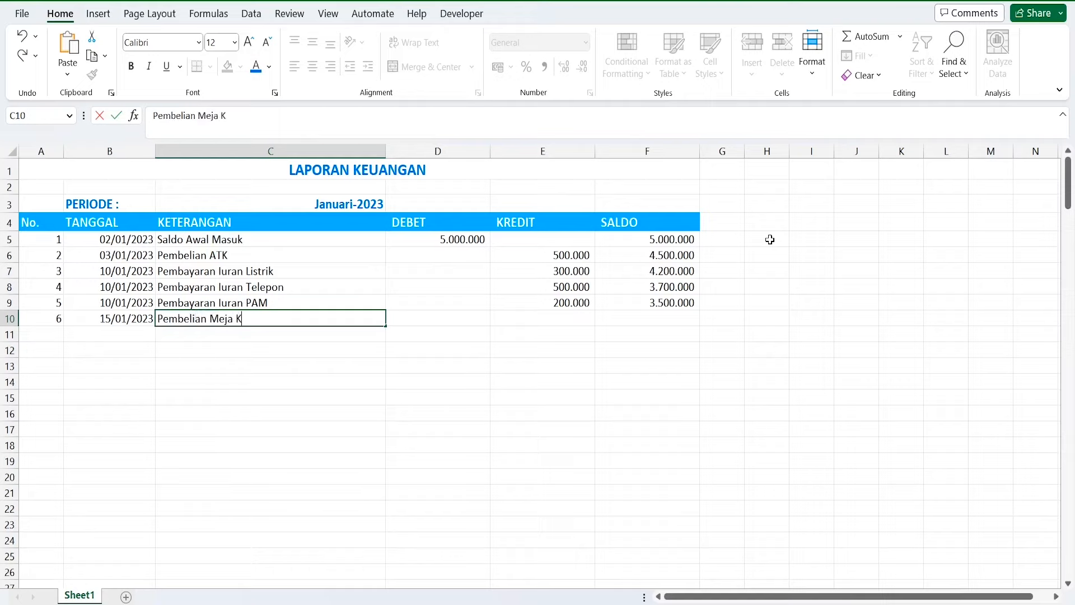
pyautogui.write('omputer')
pyautogui.press('Tab')
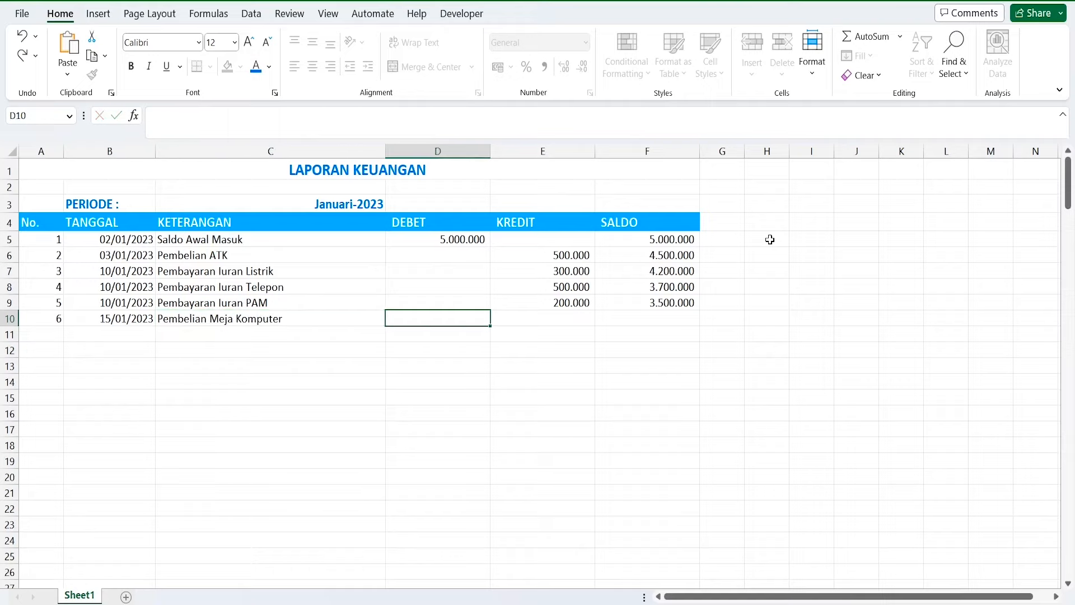
# Enter a KREDIT amount of 1.200.000 for the computer desk purchase in row 10
pyautogui.press('Tab')
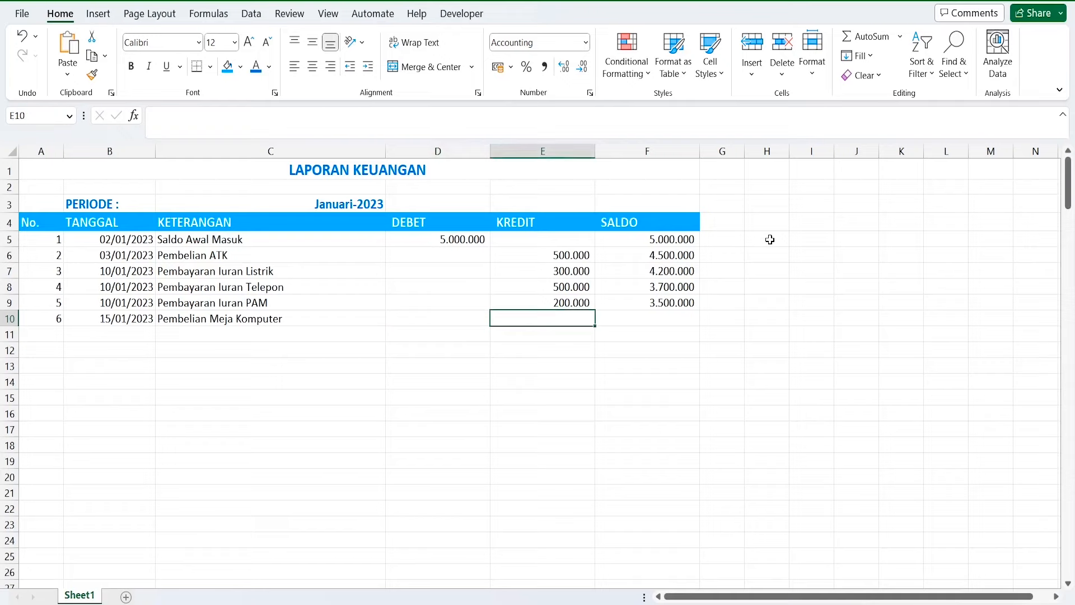
pyautogui.write('1200000')
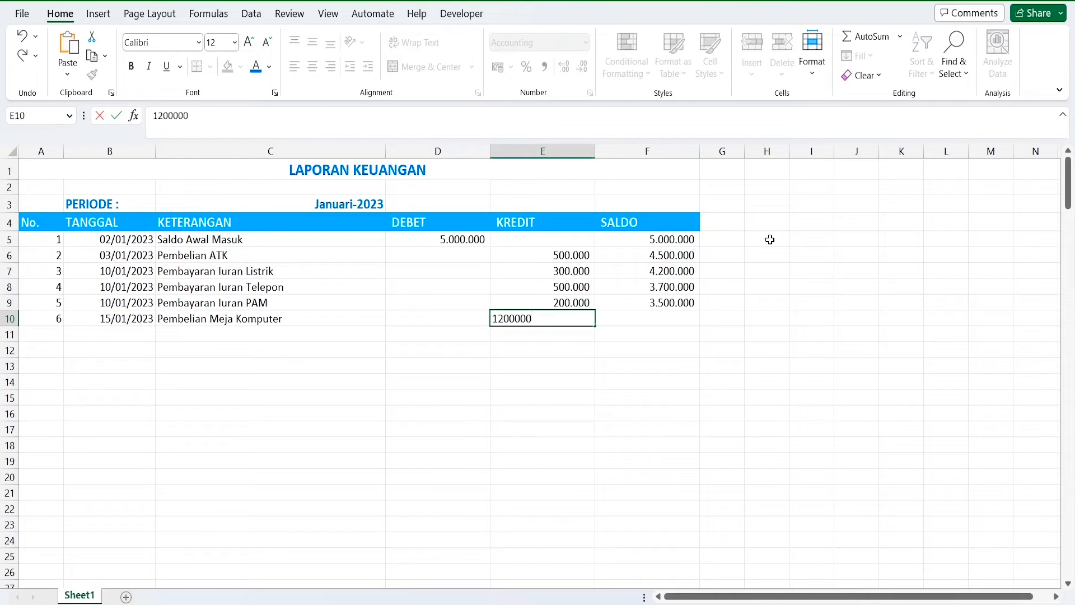
pyautogui.press('Right')
# Start row 11 with number 7 and the date 20/01/2023
pyautogui.press('Down')
pyautogui.press('Left')
pyautogui.press('Left')
pyautogui.press('Left')
pyautogui.press('Left')
pyautogui.press('Left')
pyautogui.write('7')
pyautogui.press('Right')
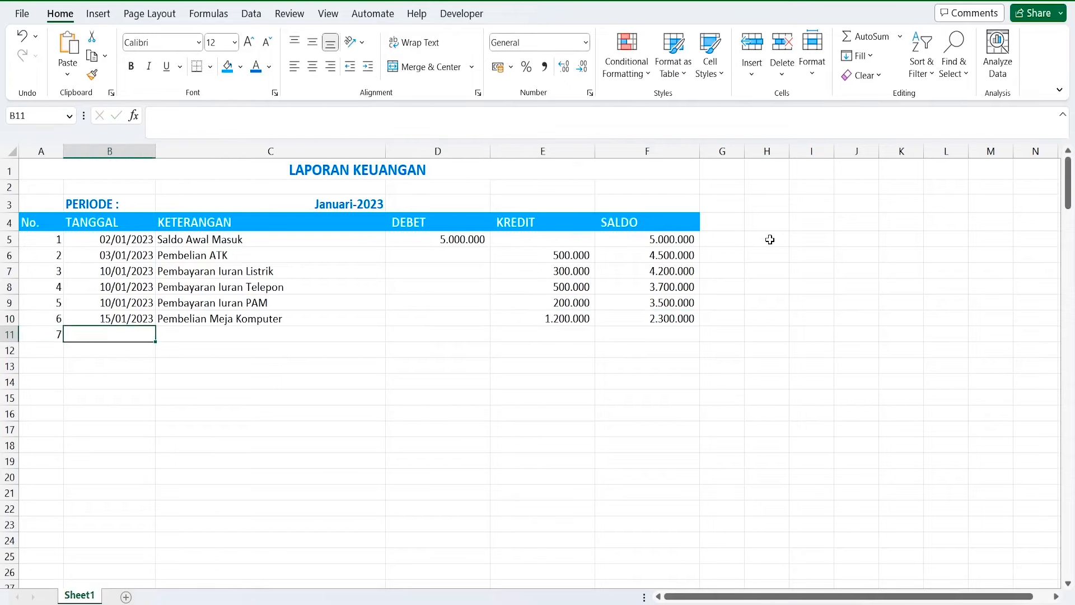
pyautogui.write('20/01/2023')
pyautogui.press('Tab')
# Enter the description "Pembayaran Iuran Kebersihan" and a KREDIT amount of 50.000 in row 11
pyautogui.write('Pembayaran Iuran Kebersihan')
pyautogui.press('Right')
pyautogui.press('Right')
pyautogui.write('50000')
pyautogui.press('Down')
# Start row 12 with number 8 and the date 20/01/2023
pyautogui.press('Left')
pyautogui.press('Left')
pyautogui.press('Left')
pyautogui.press('Left')
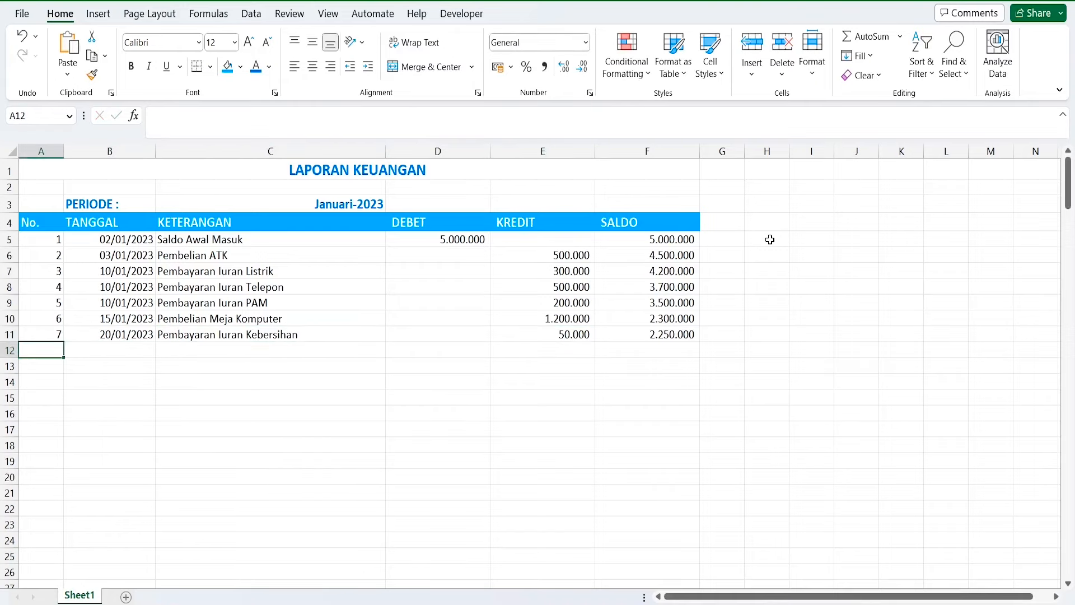
pyautogui.write('8')
pyautogui.press('Right')
pyautogui.write('20/01/2023')
pyautogui.press('Tab')
# Enter the description "Pembayaran Iuran Keamanan" and a KREDIT amount of 50.000 in row 12
pyautogui.write('Pembayaran Iuran')
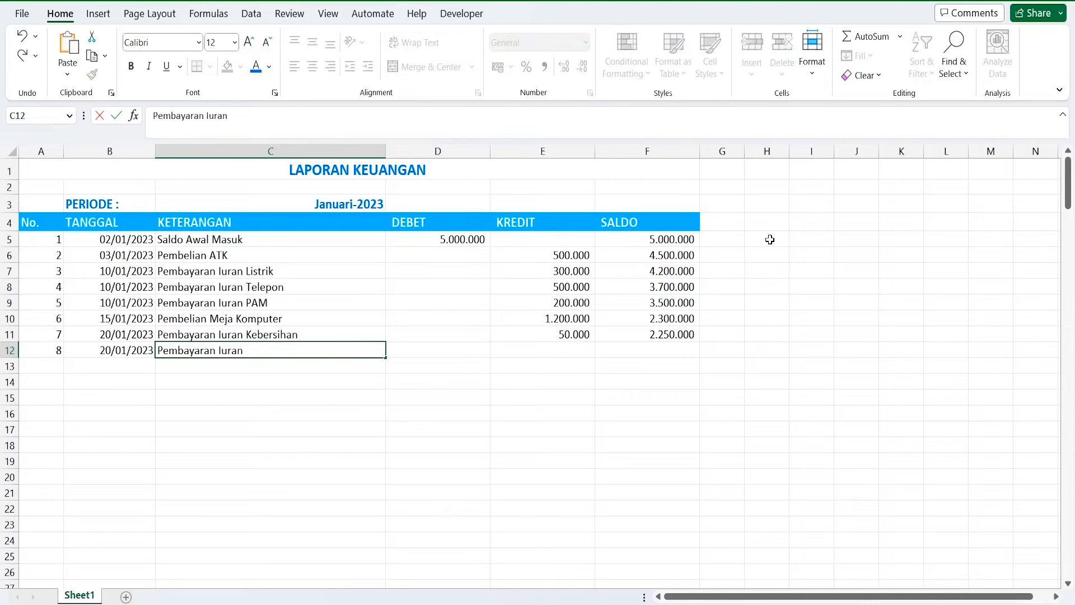
pyautogui.write(' Keamanan')
pyautogui.press('Right')
pyautogui.press('Right')
pyautogui.write('50000')
pyautogui.press('Down')
# Start row 13 with number 9 and the date 25/01/2023
pyautogui.press('Left')
pyautogui.press('Left')
pyautogui.press('Left')
pyautogui.press('Left')
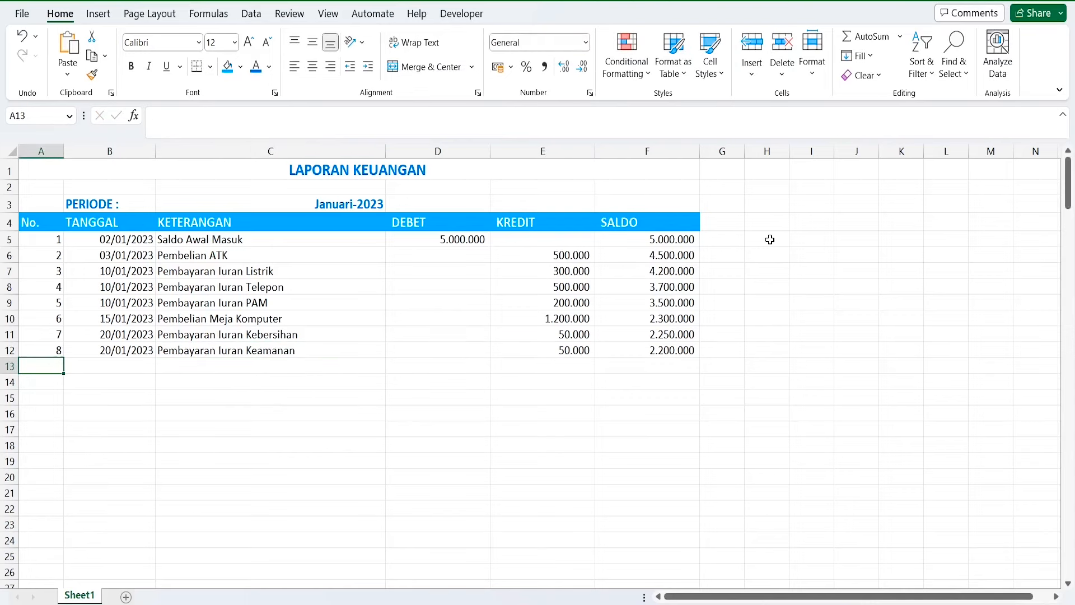
pyautogui.write('9')
pyautogui.press('Right')
pyautogui.write('25/01/2023')
pyautogui.press('Tab')
# Enter the description "Penambahan Kas Masuk" and a DEBET amount of 1.000.000 in row 13
pyautogui.write('Penambah')
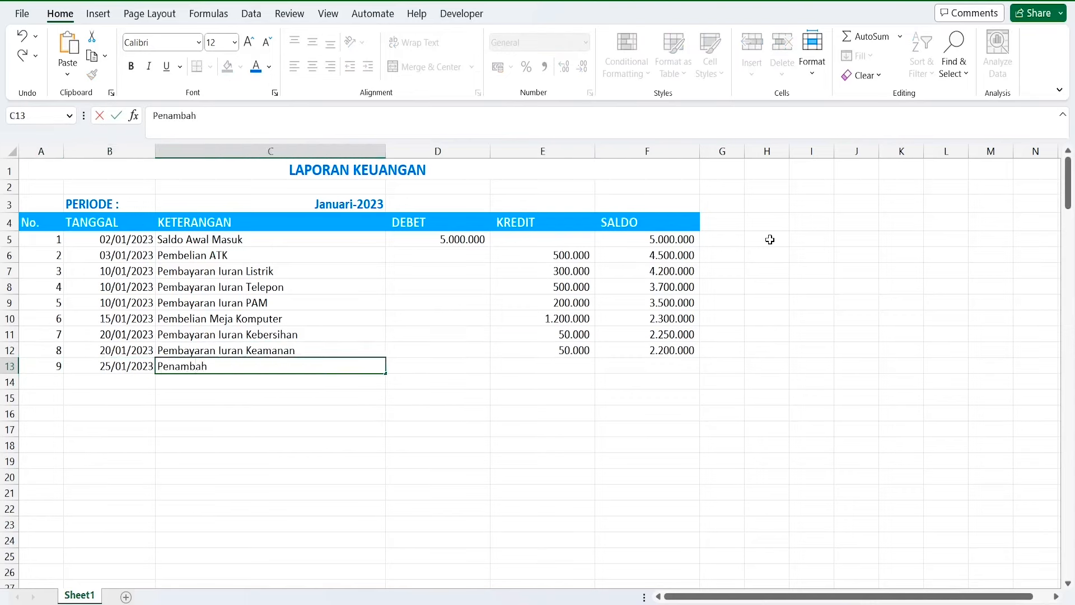
pyautogui.write('an Kas Masuk')
pyautogui.press('Tab')
pyautogui.write('1000000')
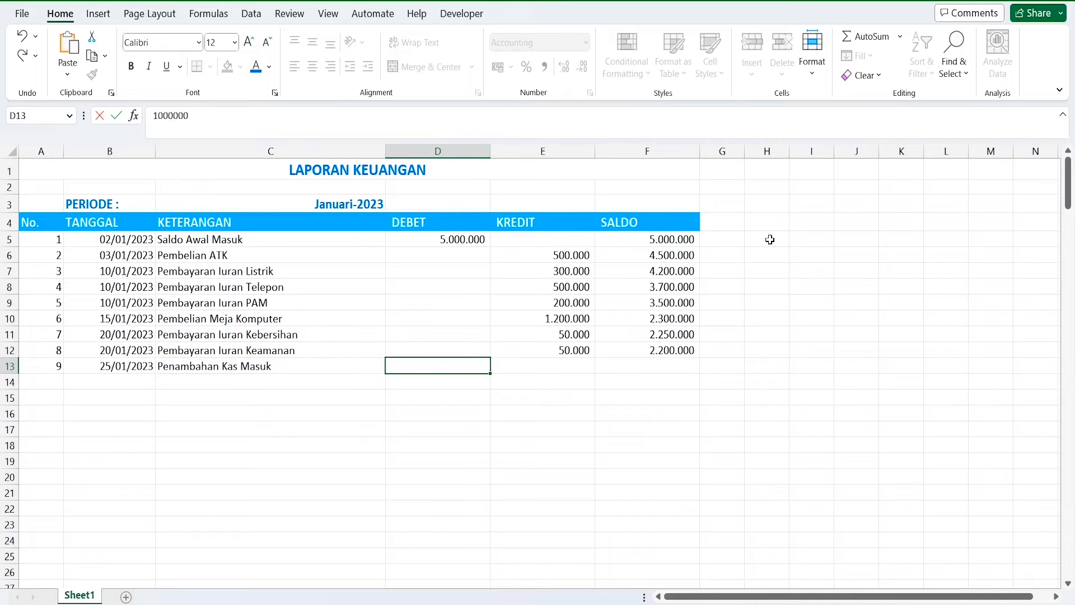
pyautogui.press('Tab')
# Start row 14 with number 10 and the date 29/01/2023
pyautogui.press('Tab')
pyautogui.press('Down')
pyautogui.press('Left')
pyautogui.press('Left')
pyautogui.press('Left')
pyautogui.press('Left')
pyautogui.press('Left')
pyautogui.write('1')
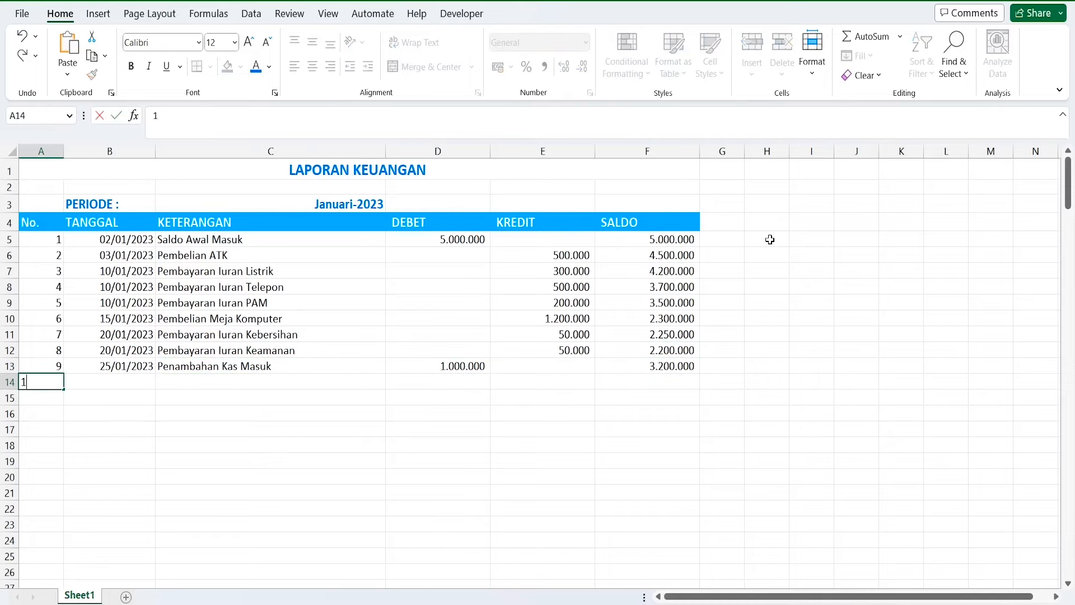
pyautogui.write('0')
pyautogui.press('Right')
pyautogui.write('29/01/2023')
pyautogui.press('Tab')
# Enter the description "Pembelian Konsumsi Untuk Rapat" and a KREDIT amount of 800.000 in row 14
pyautogui.write('Pembelian Konsumsi Untuk Rapat')
pyautogui.press('Tab')
pyautogui.press('Tab')
pyautogui.write('800000')
pyautogui.hotkey('ctrl', 'Return')
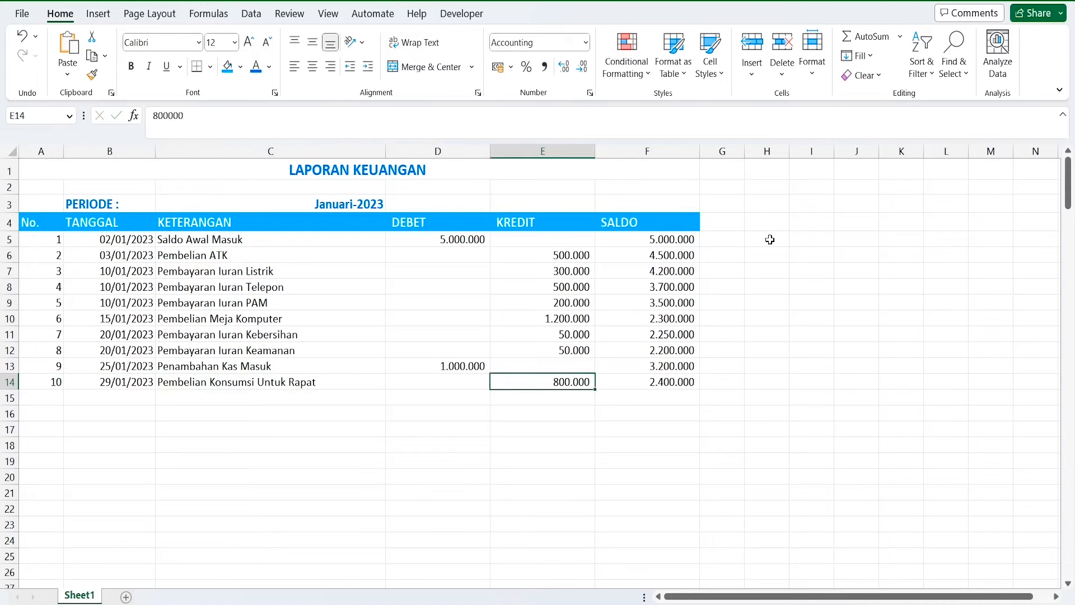
# Examine the cells of row 15 below the last transaction, including the formula in its SALDO cell
pyautogui.press('Down')
pyautogui.press('Left')
pyautogui.press('Left')
pyautogui.press('Left')
pyautogui.press('Left')
pyautogui.press('Right')
pyautogui.press('Left')
pyautogui.press('Up')
pyautogui.press('Down')
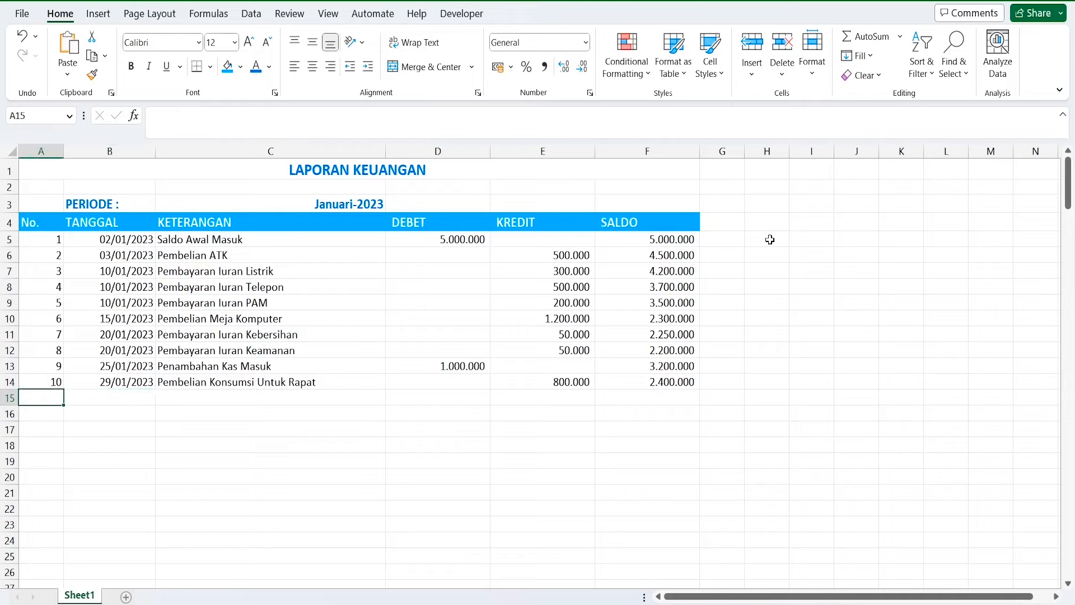
pyautogui.press('Right')
pyautogui.press('Right')
pyautogui.press('Right')
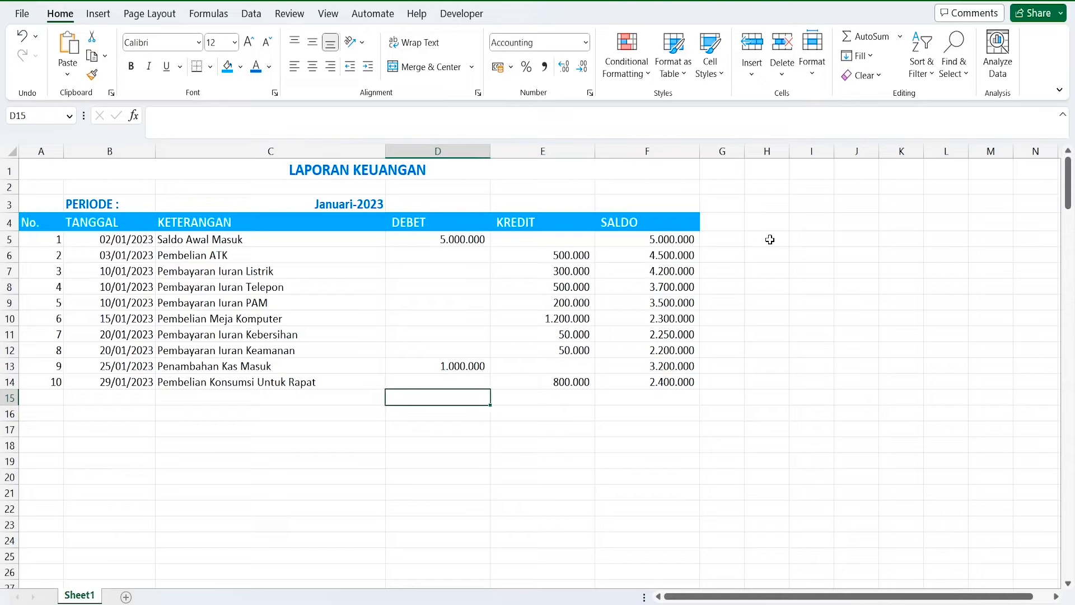
pyautogui.press('Right')
pyautogui.press('Right')
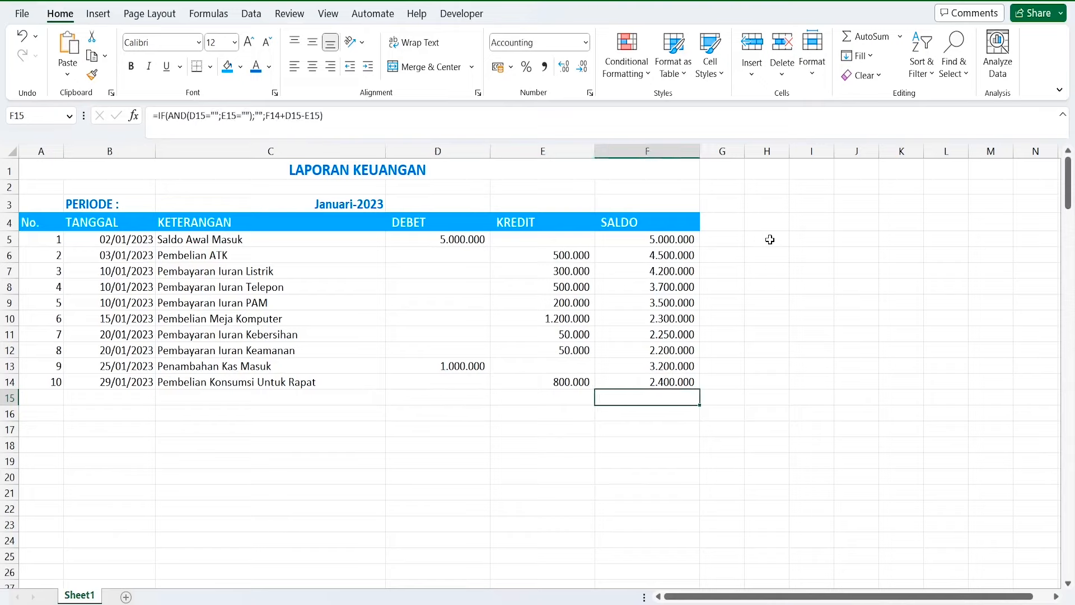
pyautogui.press('Left')
pyautogui.press('Left')
pyautogui.press('Left')
pyautogui.press('Left')
pyautogui.press('Left')
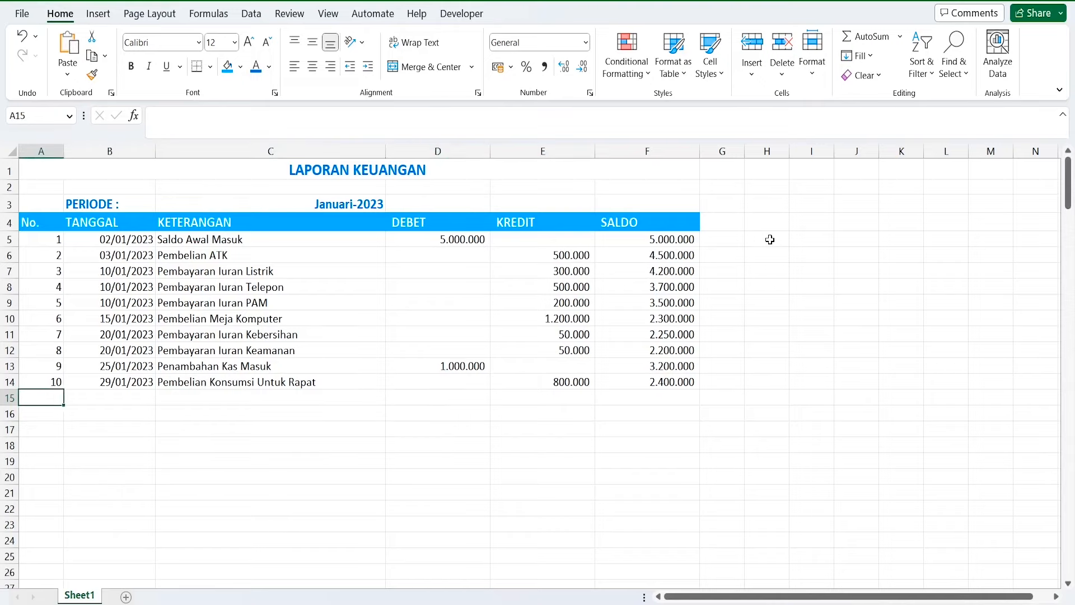
# Total the DEBET column in D15 with a SUM formula over D5:D14
pyautogui.click(420, 399)
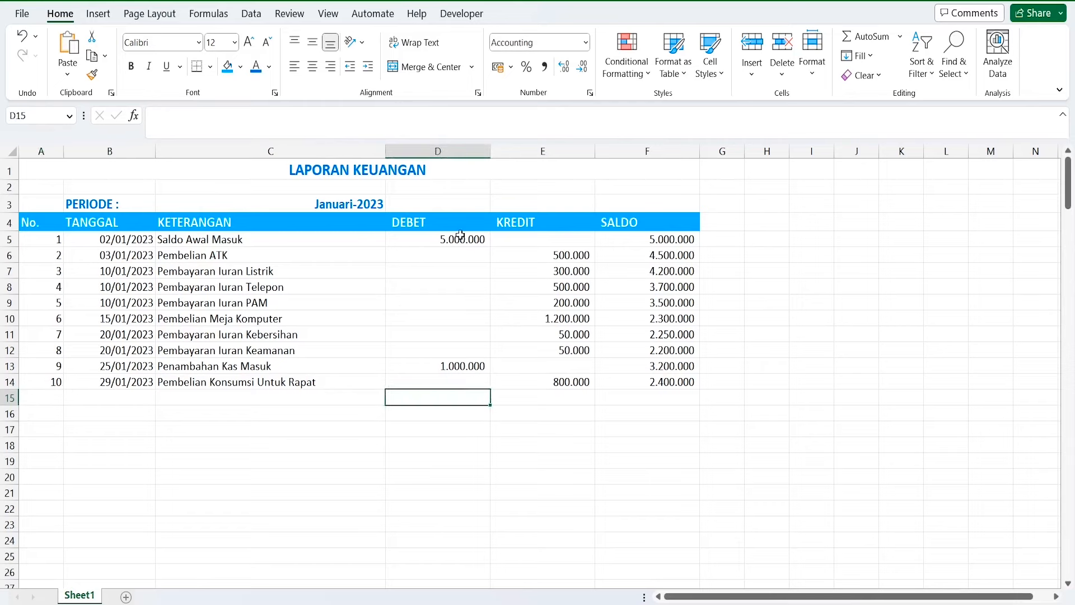
pyautogui.write('=')
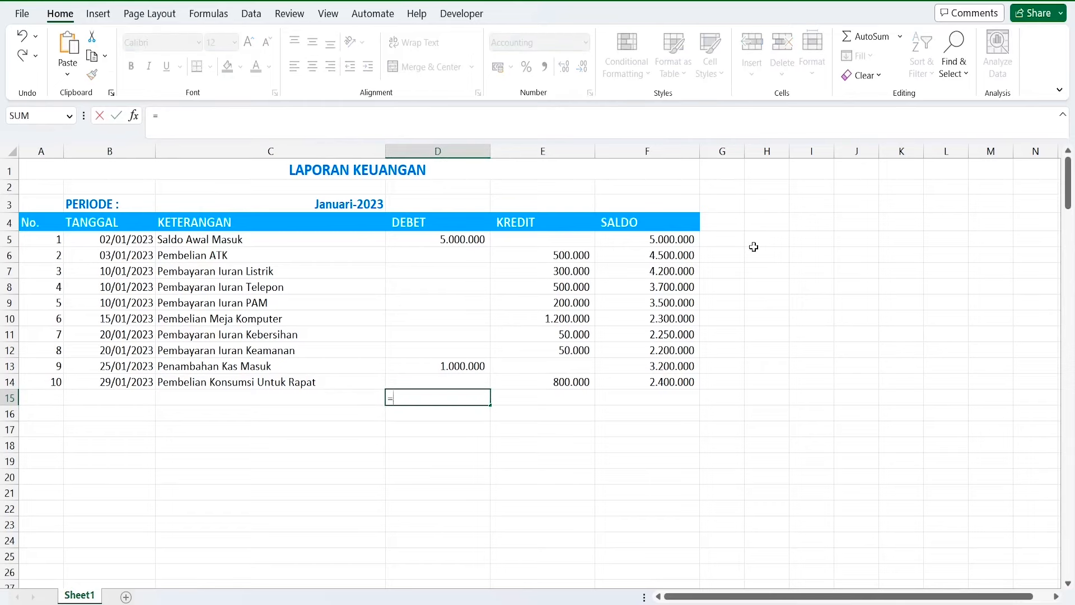
pyautogui.write('sum(')
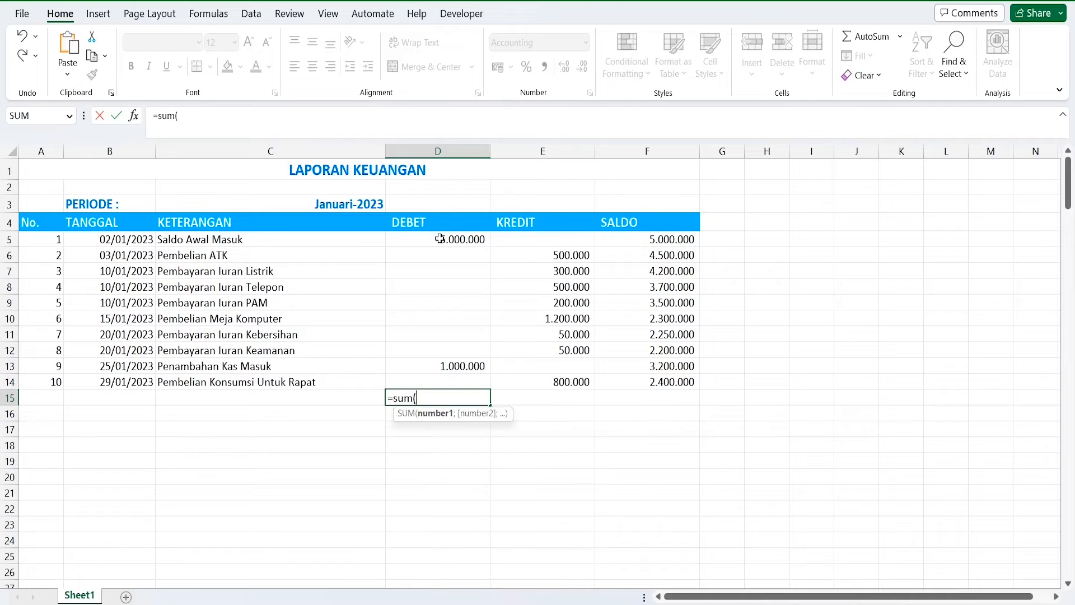
pyautogui.moveTo(443, 238); pyautogui.dragTo(452, 376)
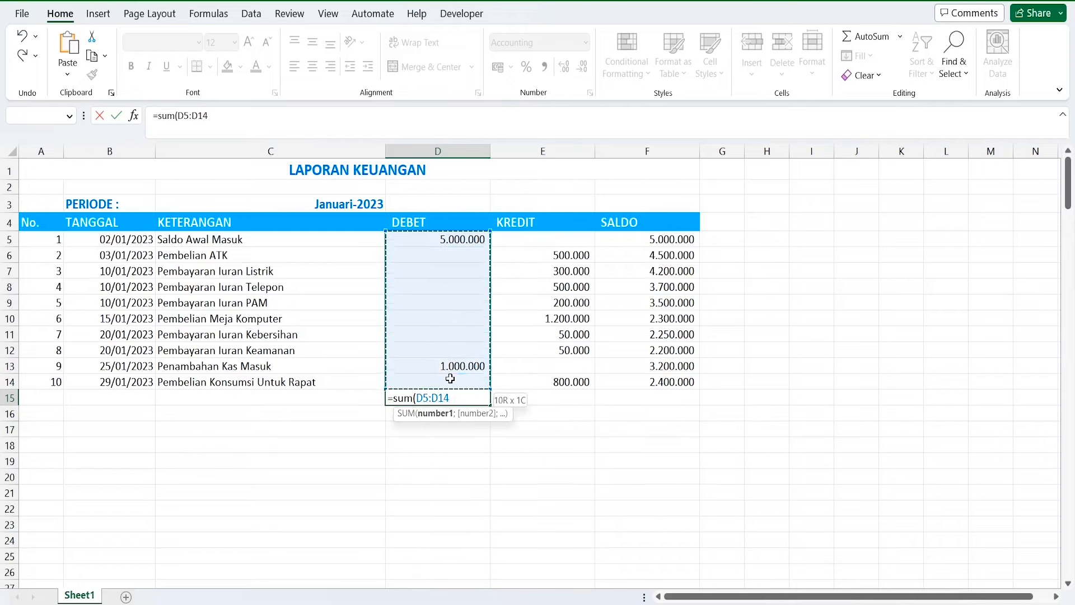
pyautogui.press('Return')
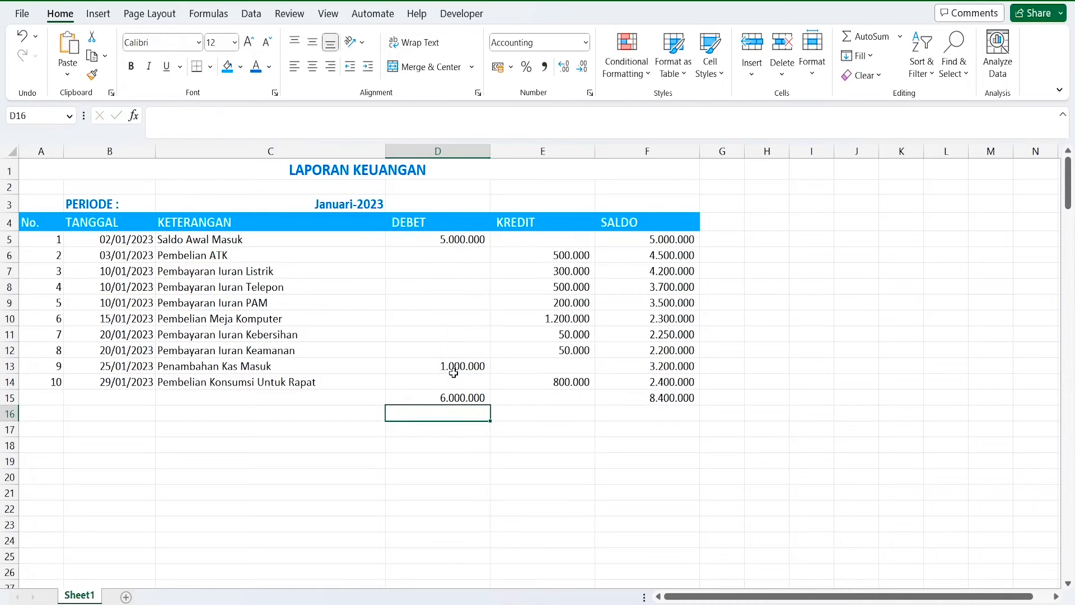
pyautogui.click(469, 399)
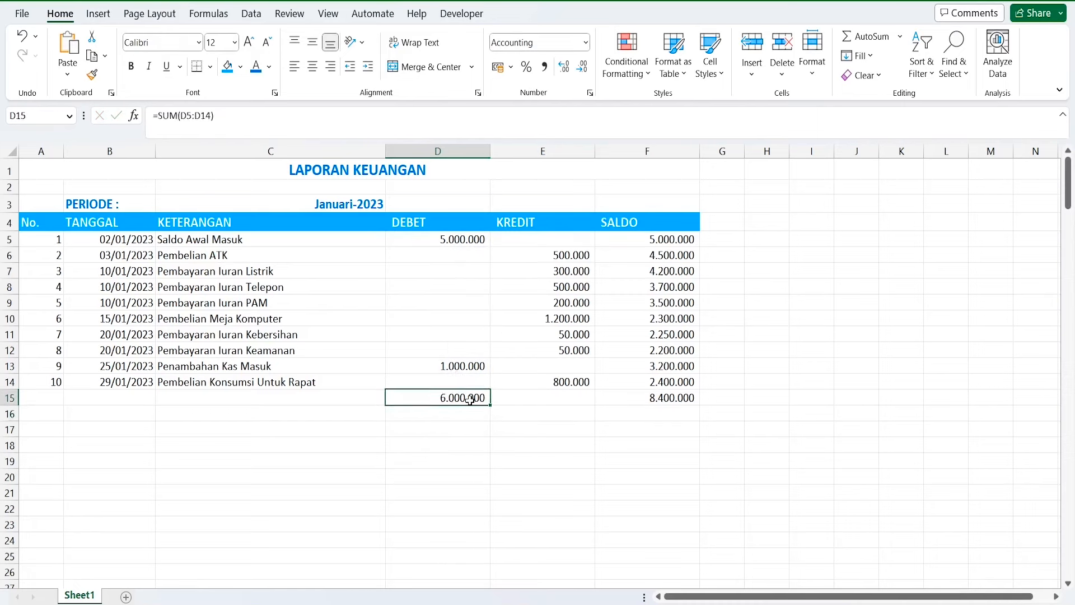
pyautogui.click(470, 241)
pyautogui.click(476, 366)
pyautogui.click(454, 397)
# Total the KREDIT column in E15 with a SUM formula over E5:E14
pyautogui.click(557, 242)
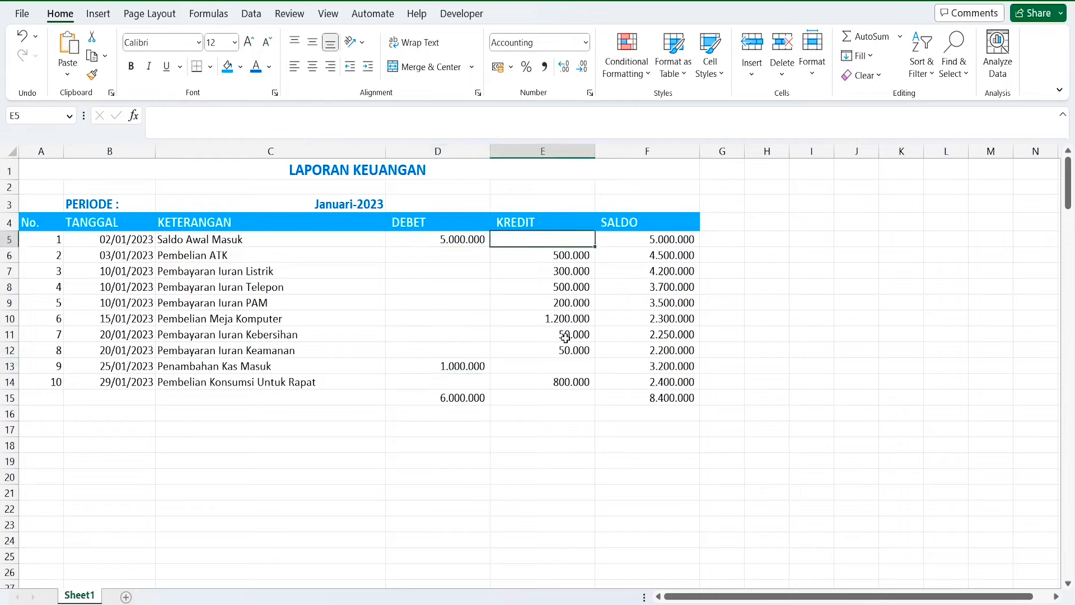
pyautogui.click(541, 404)
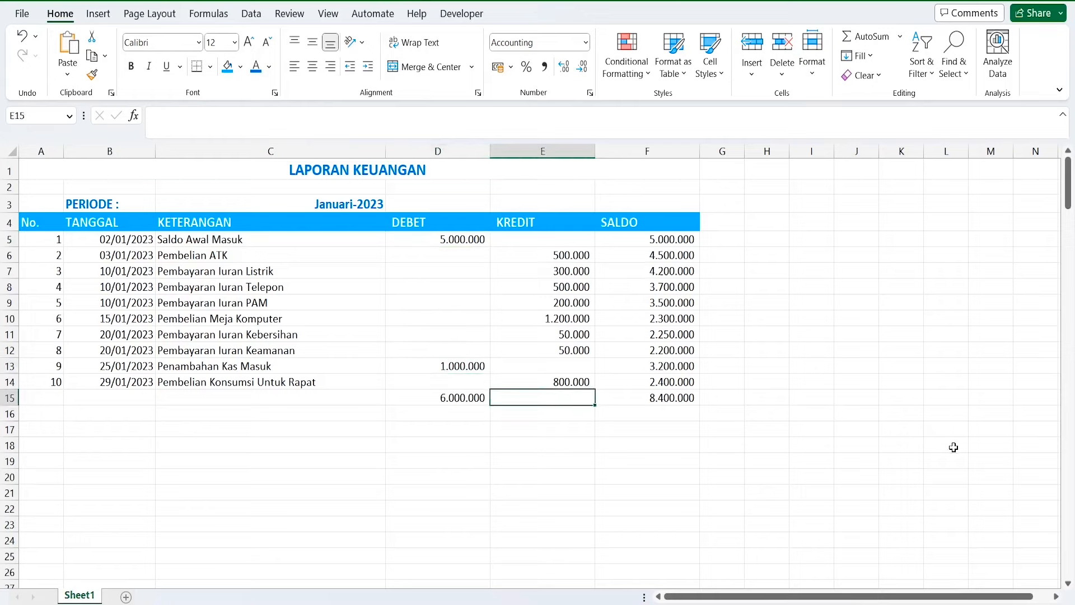
pyautogui.write('=sum(')
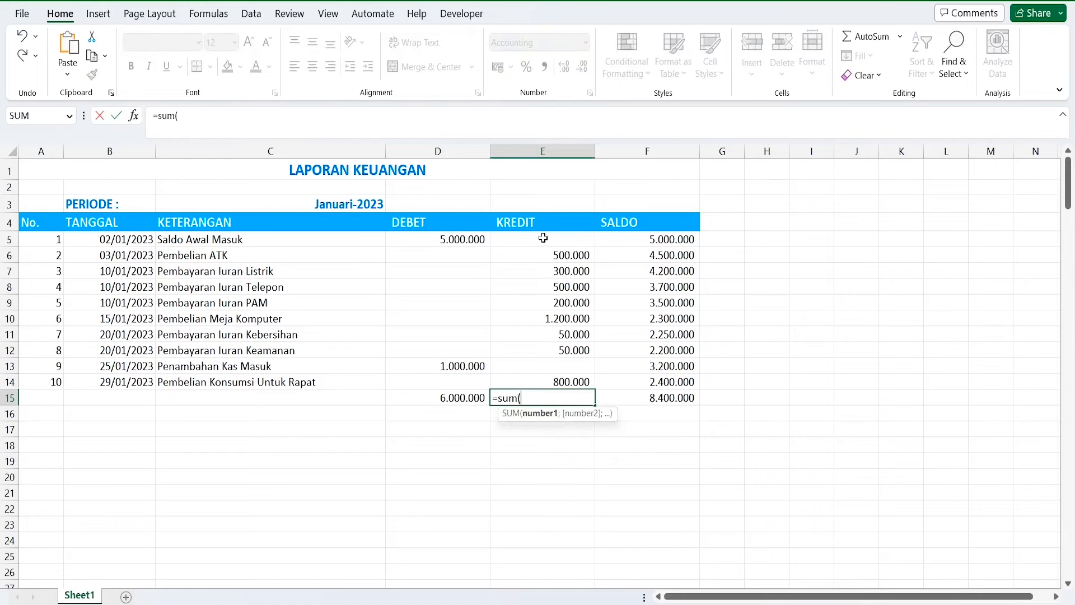
pyautogui.moveTo(543, 238); pyautogui.dragTo(519, 382)
pyautogui.press('Return')
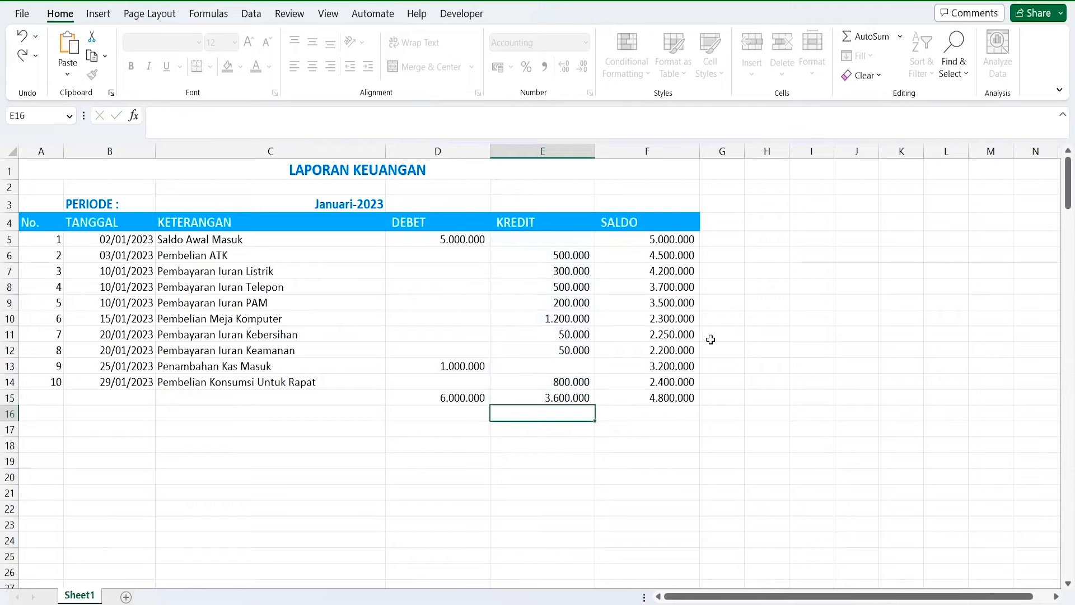
pyautogui.click(514, 396)
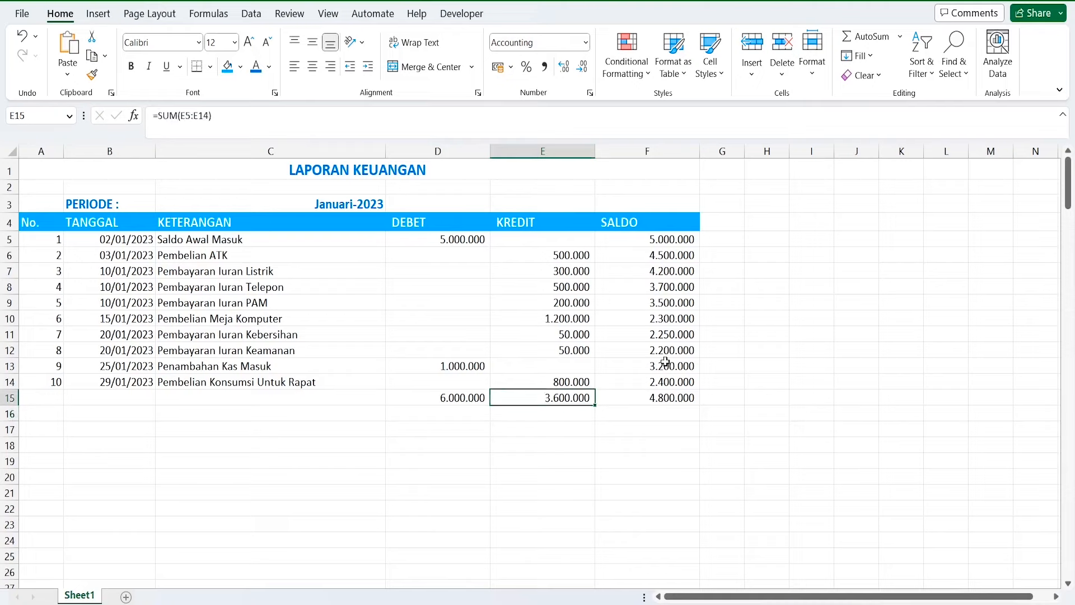
pyautogui.click(562, 228)
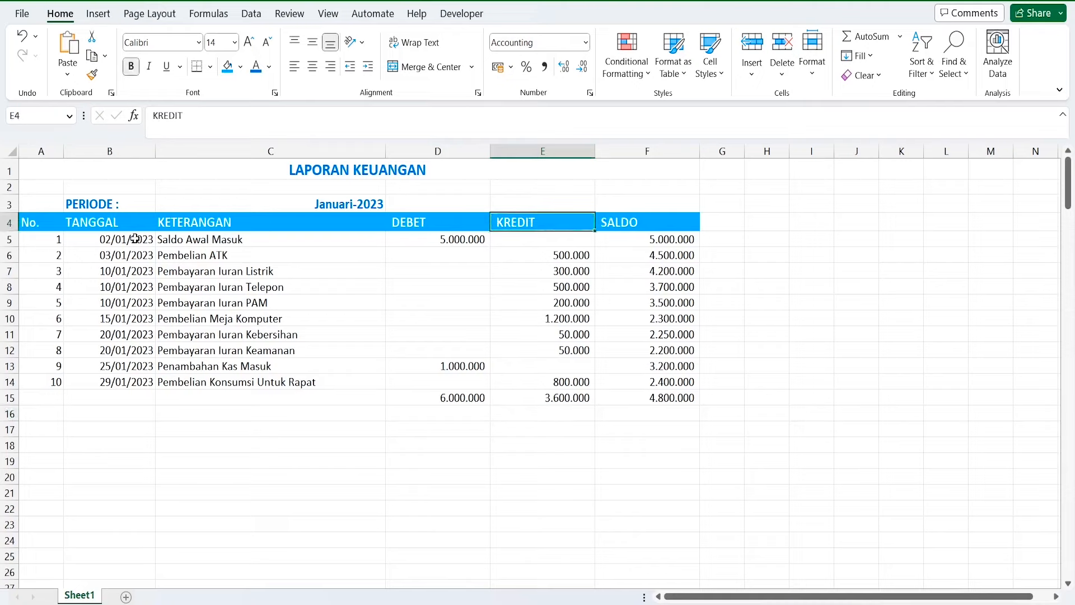
pyautogui.click(534, 396)
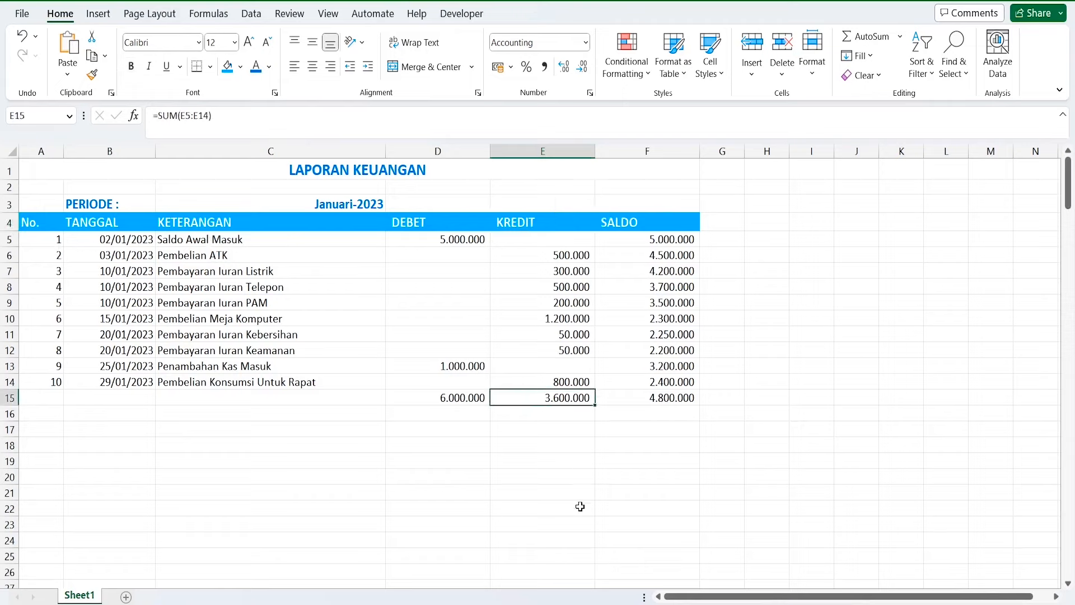
# Replace the SALDO formula in F15 with =D15-E15 to subtract total KREDIT from total DEBET
pyautogui.click(638, 399)
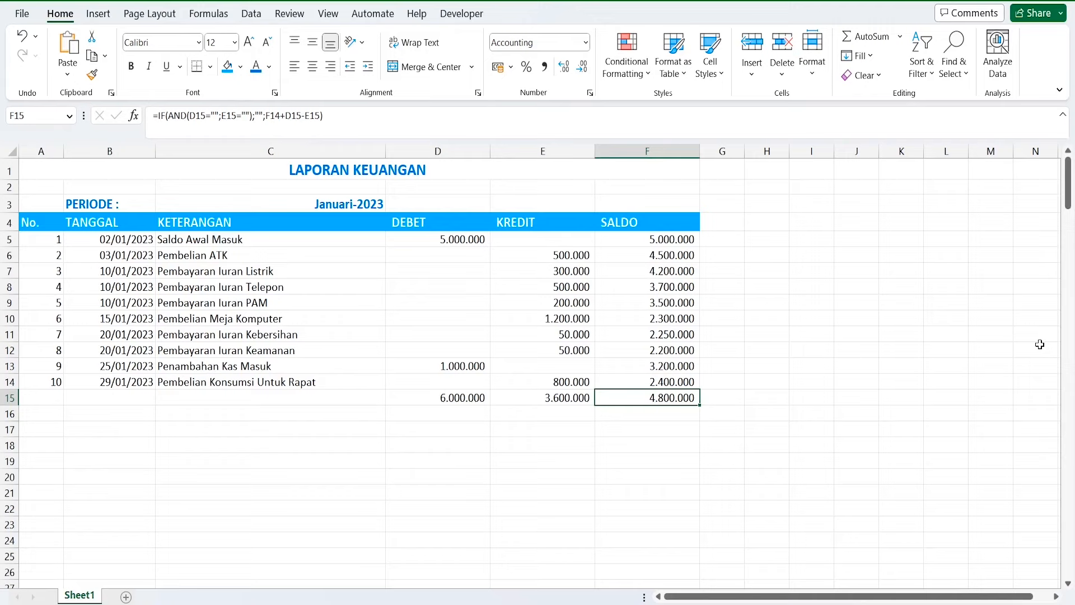
pyautogui.write('=')
pyautogui.press('Left')
pyautogui.press('Left')
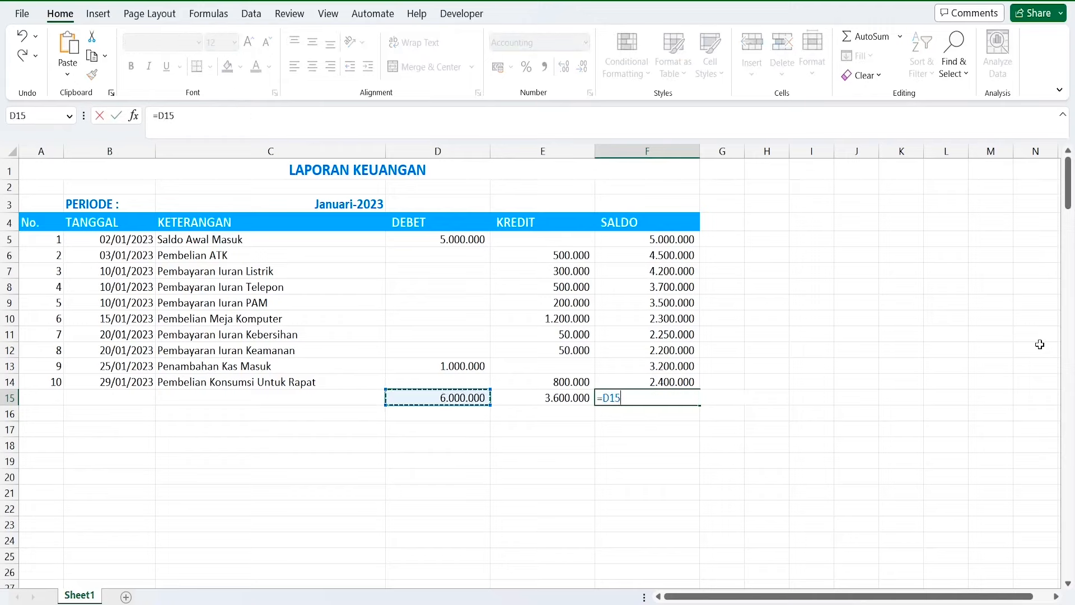
pyautogui.write('-')
pyautogui.press('Left')
pyautogui.press('Return')
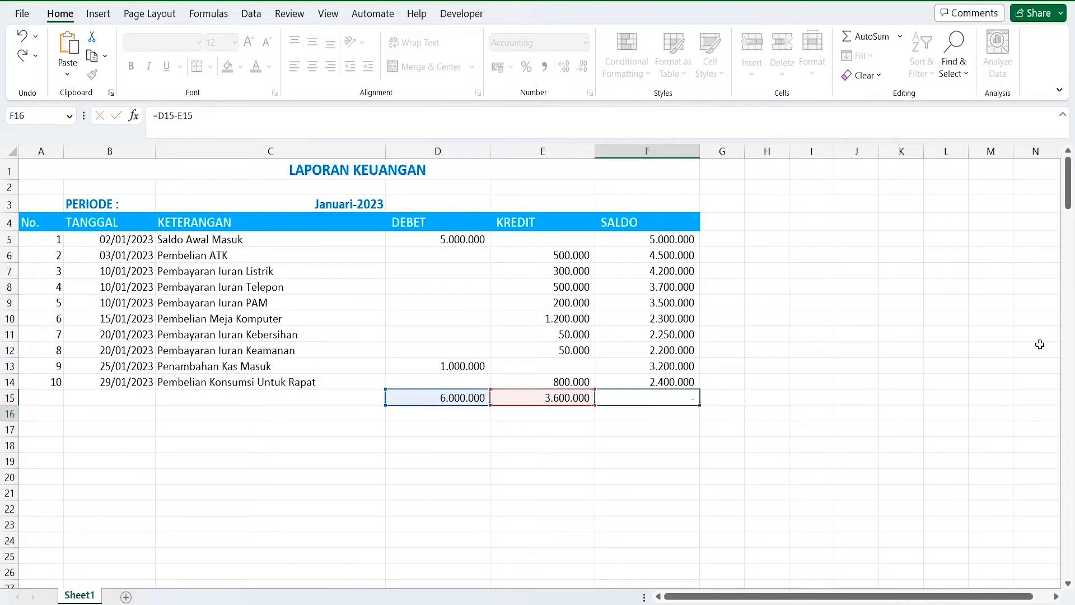
# Compare the final balance in F15 with the last running balance in F14 and the totals in D15 and E15
pyautogui.click(622, 396)
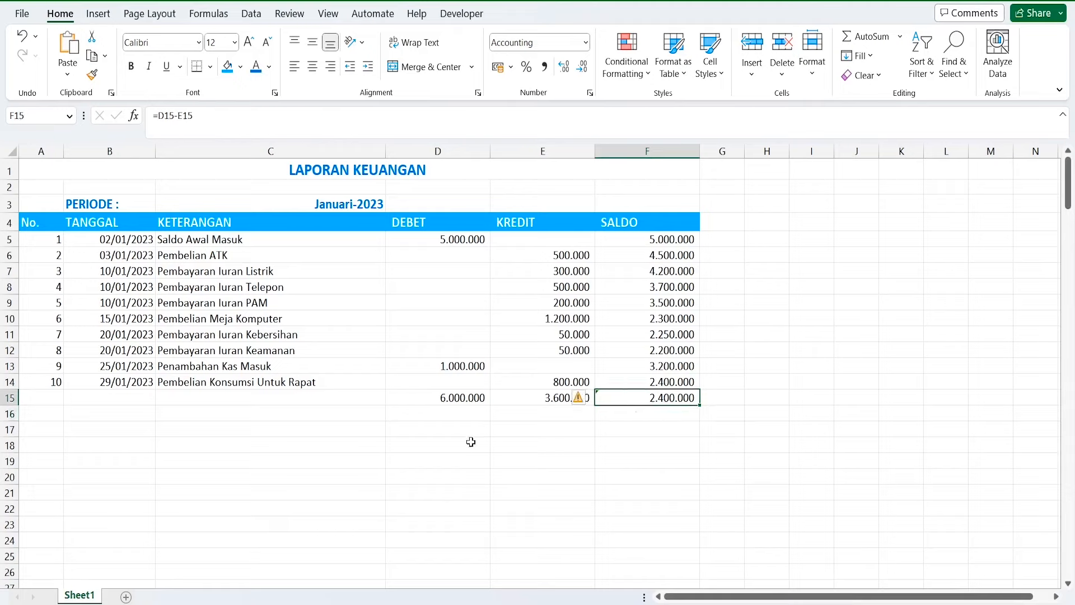
pyautogui.click(404, 395)
pyautogui.click(532, 396)
pyautogui.click(625, 401)
pyautogui.click(638, 380)
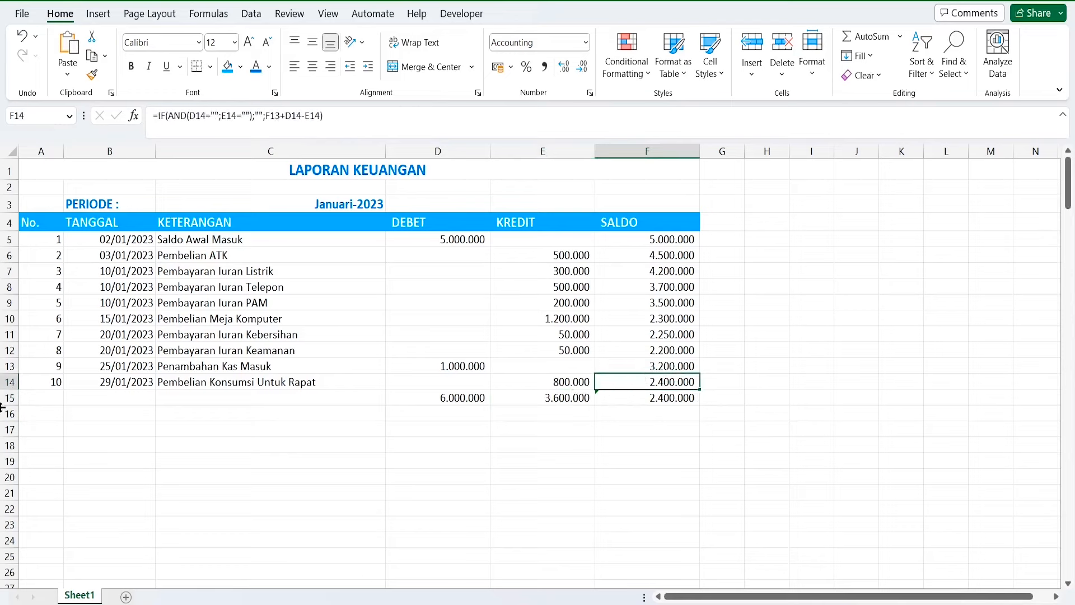
pyautogui.click(10, 382)
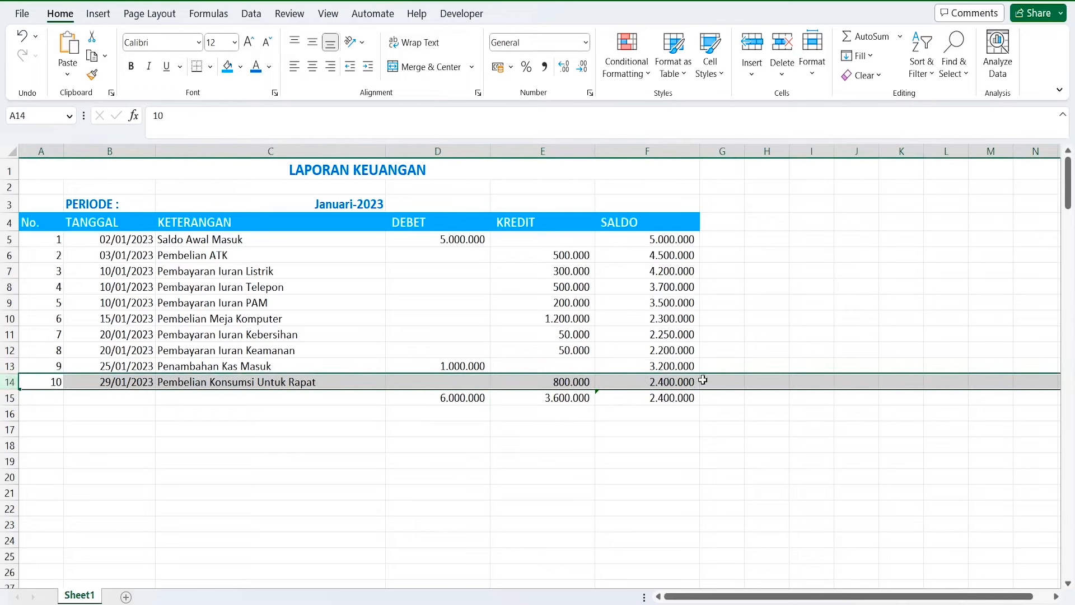
pyautogui.click(646, 397)
pyautogui.click(625, 383)
pyautogui.click(629, 398)
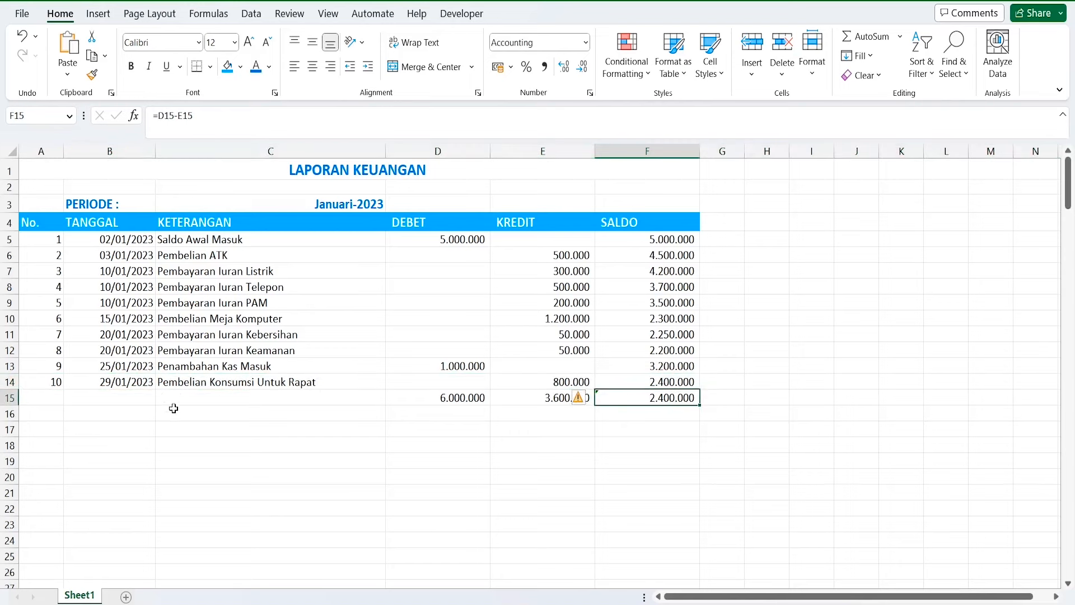
pyautogui.click(514, 398)
# Merge and center cells A15:C15 and enter TOTAL as the row label
pyautogui.click(43, 398)
pyautogui.moveTo(43, 399); pyautogui.dragTo(314, 398)
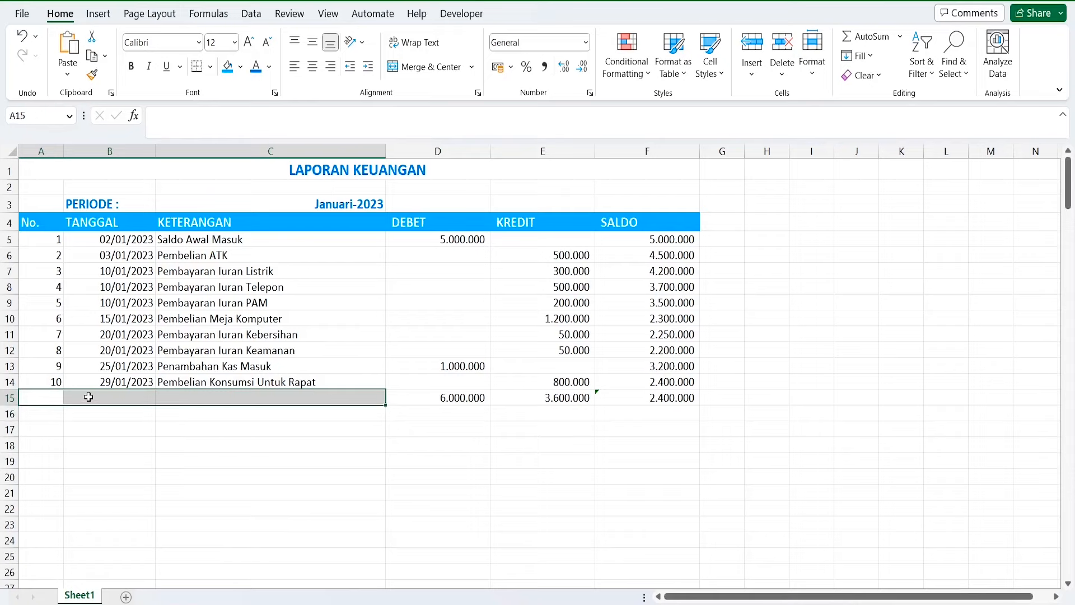
pyautogui.click(27, 398)
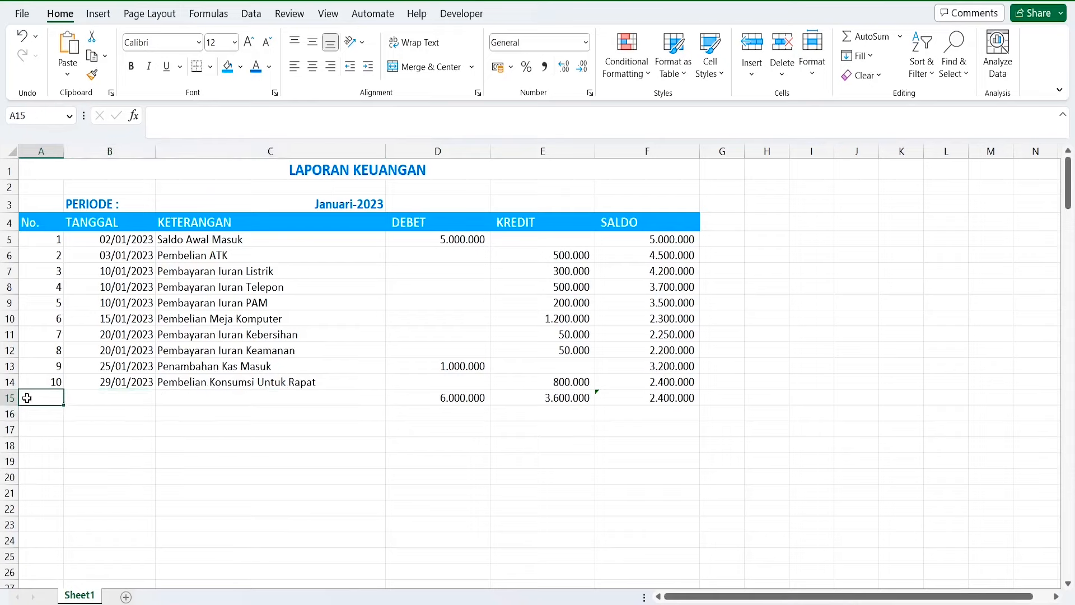
pyautogui.moveTo(27, 398); pyautogui.dragTo(300, 397)
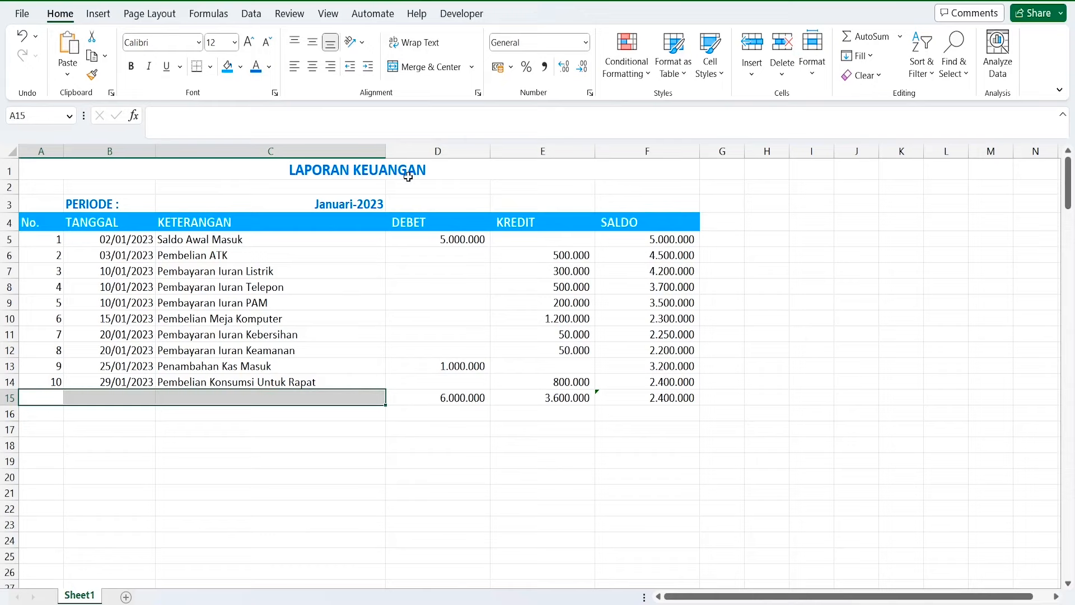
pyautogui.click(419, 68)
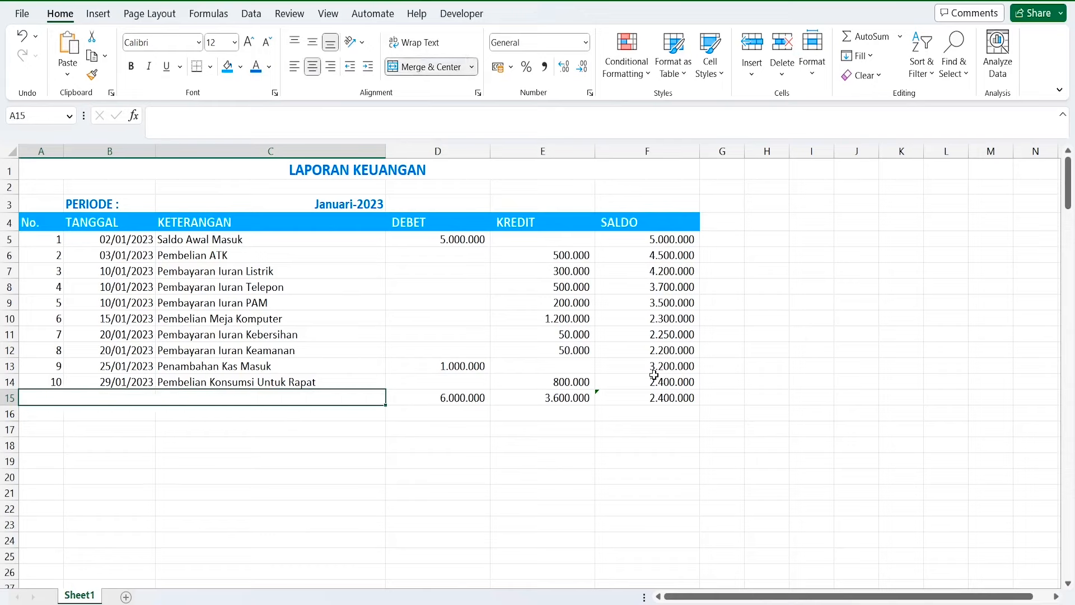
pyautogui.write('TOT')
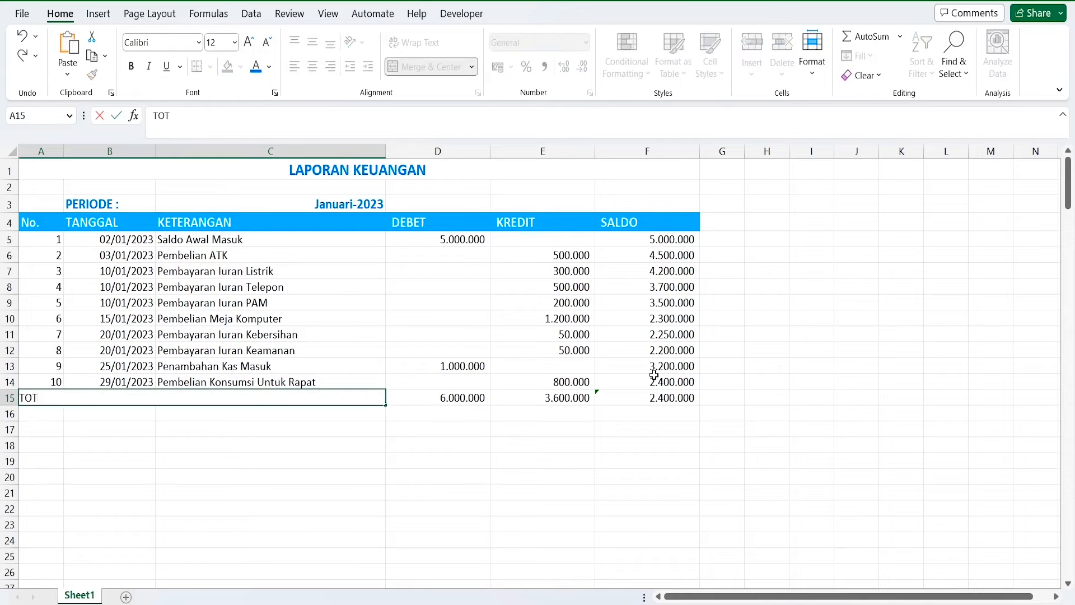
pyautogui.write('AL')
pyautogui.press('Return')
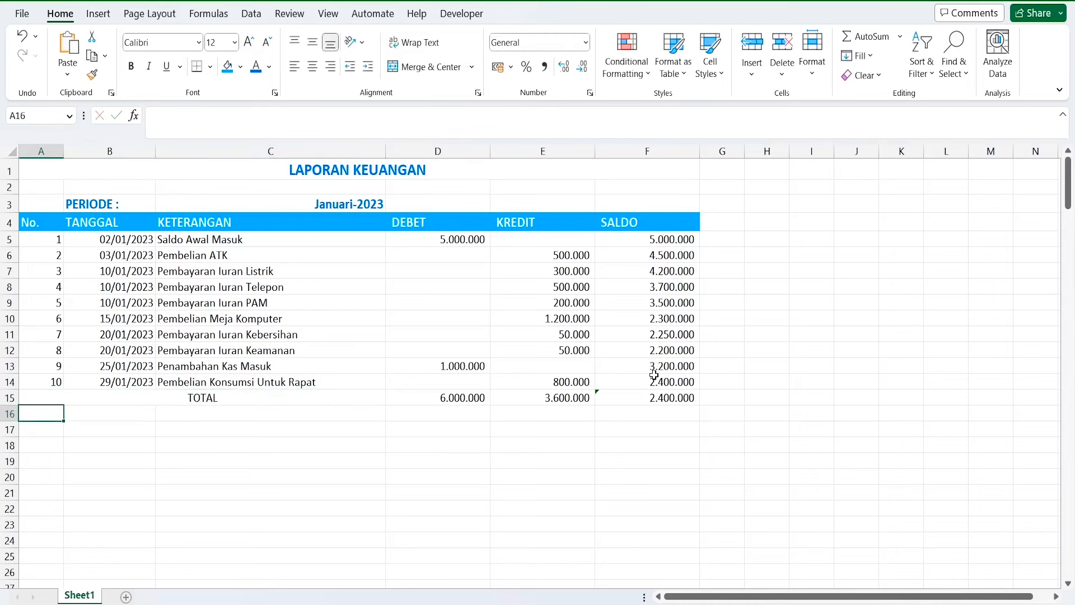
# Make the TOTAL row A15:F15 bold with a font size of 14
pyautogui.moveTo(41, 399); pyautogui.dragTo(652, 396)
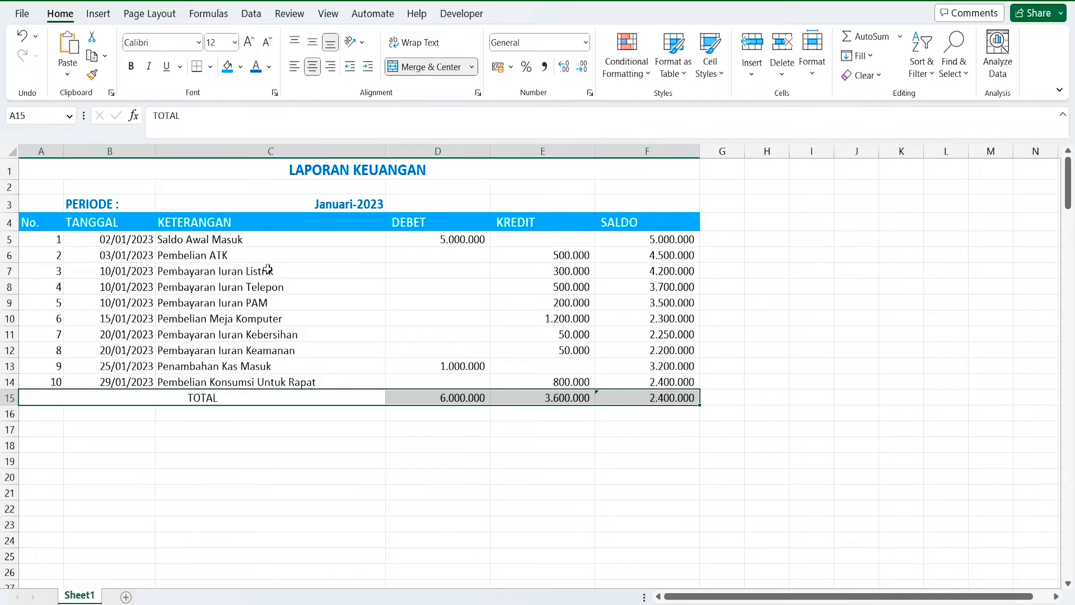
pyautogui.click(132, 73)
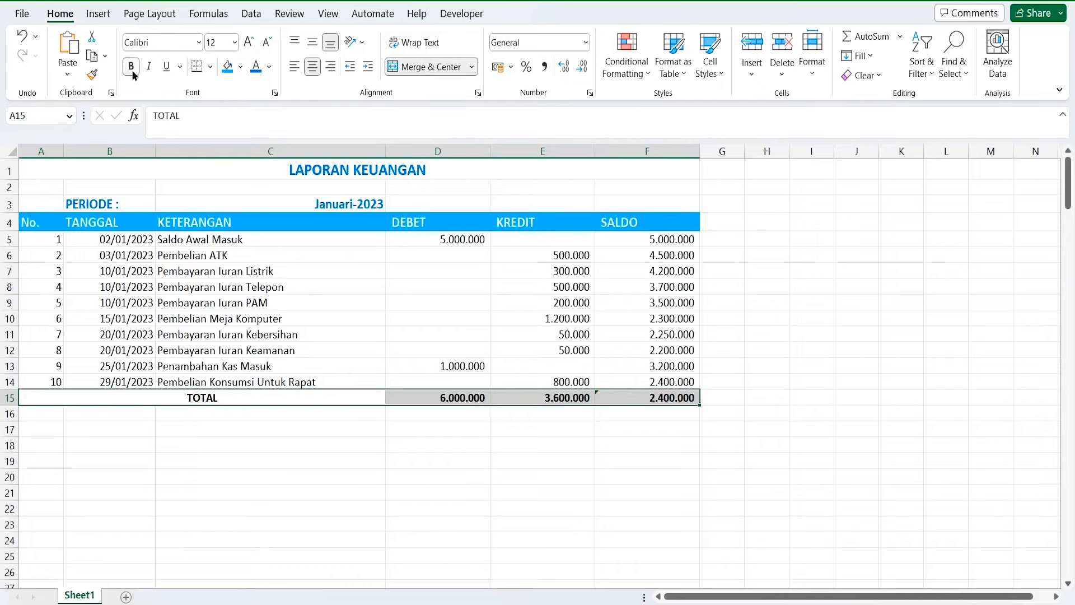
pyautogui.click(234, 43)
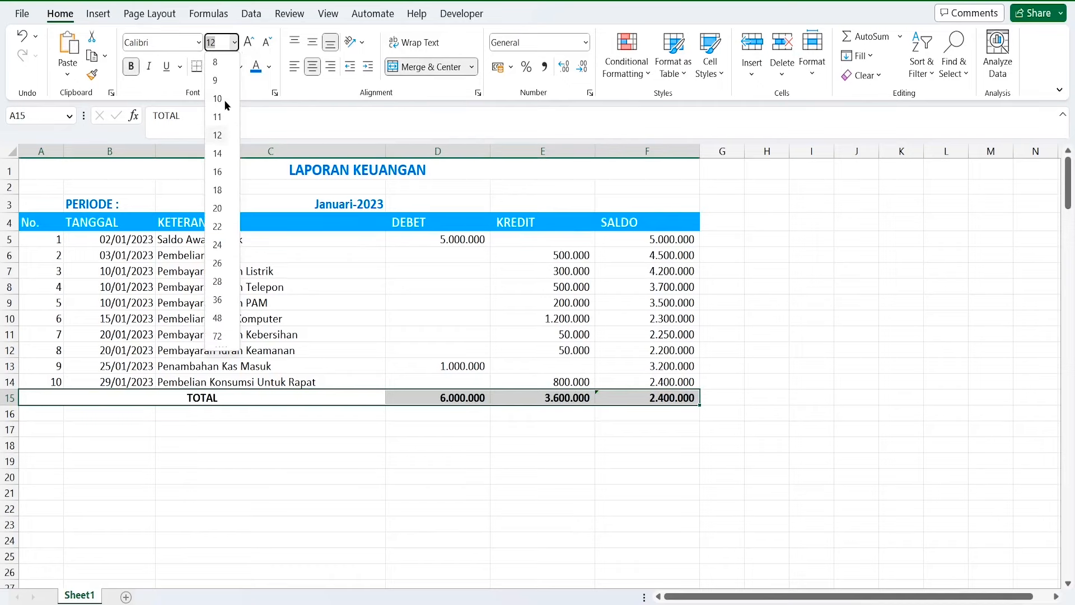
pyautogui.click(217, 153)
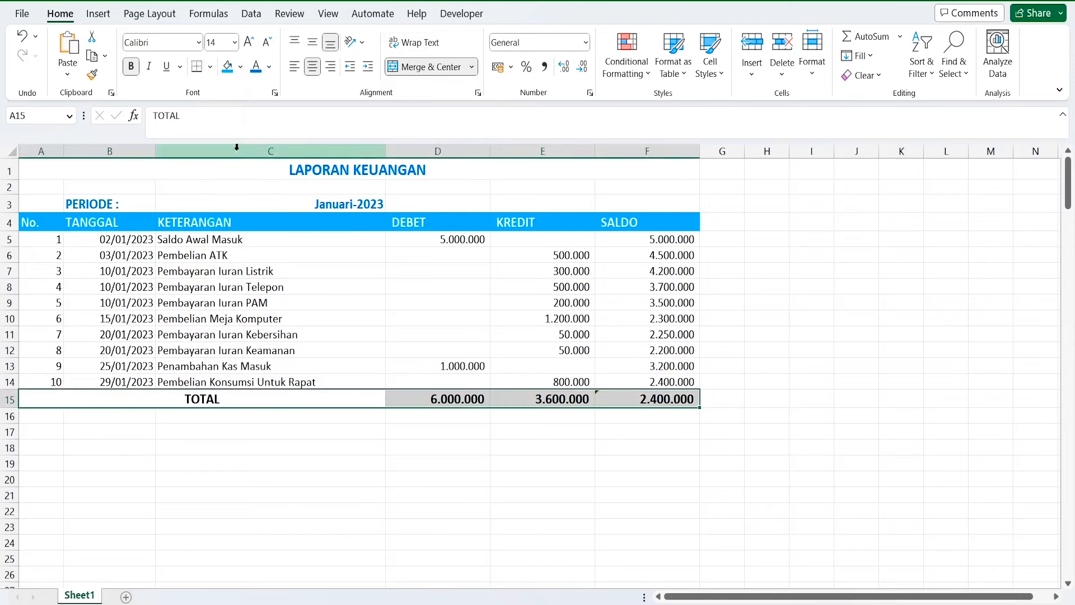
# Fill the TOTAL row A15:F15 with the header row's blue and set its font colour to white
pyautogui.click(234, 72)
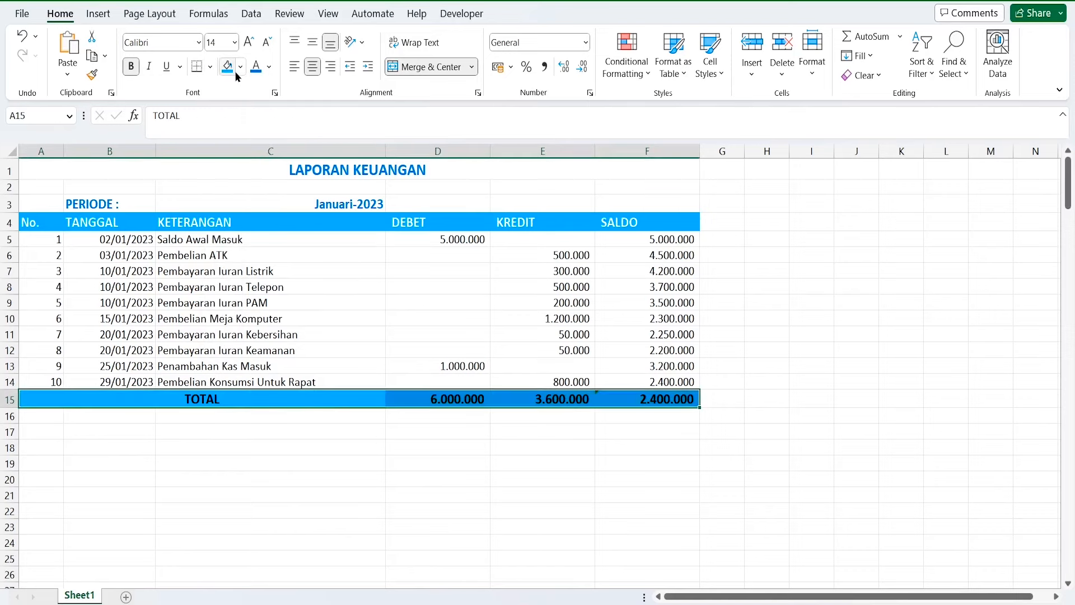
pyautogui.click(269, 66)
pyautogui.click(255, 129)
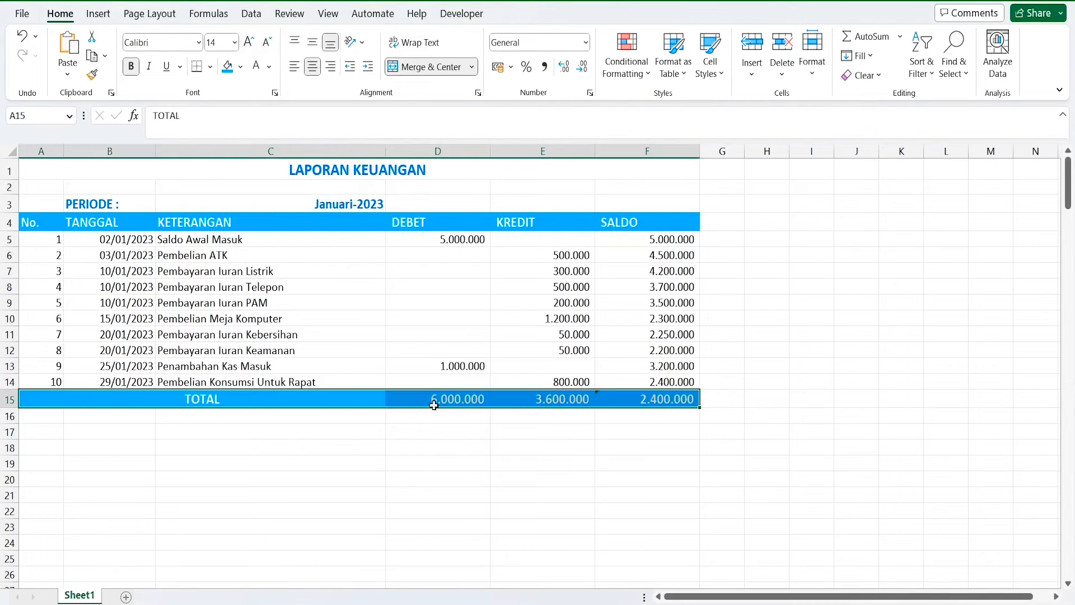
pyautogui.click(550, 386)
pyautogui.click(492, 315)
pyautogui.click(584, 400)
pyautogui.click(280, 401)
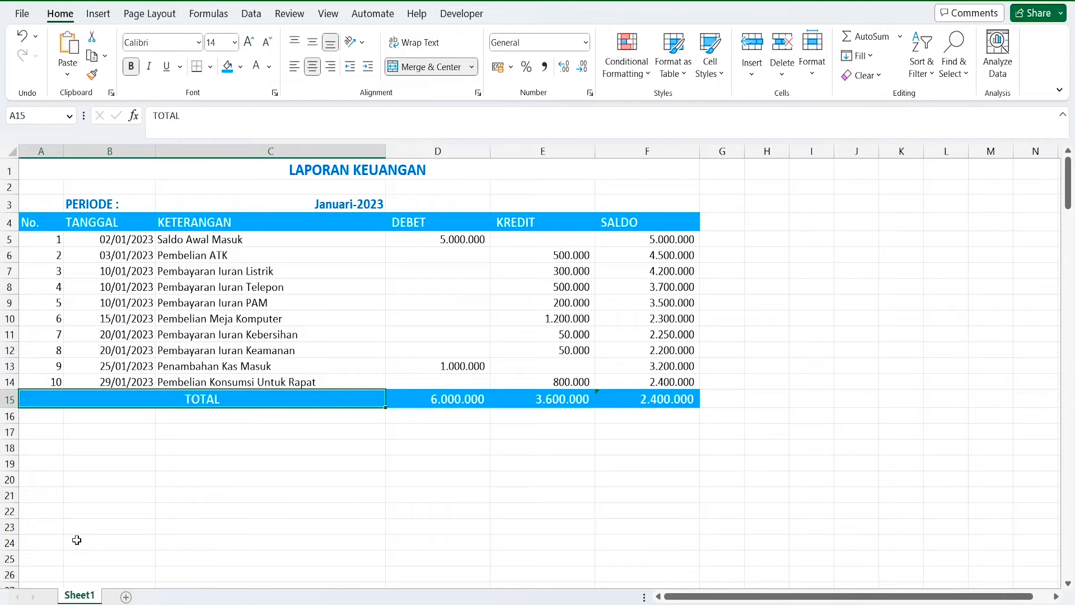
# Rename the worksheet Sheet1 as JANUARI
pyautogui.rightClick(79, 598)
pyautogui.click(121, 424)
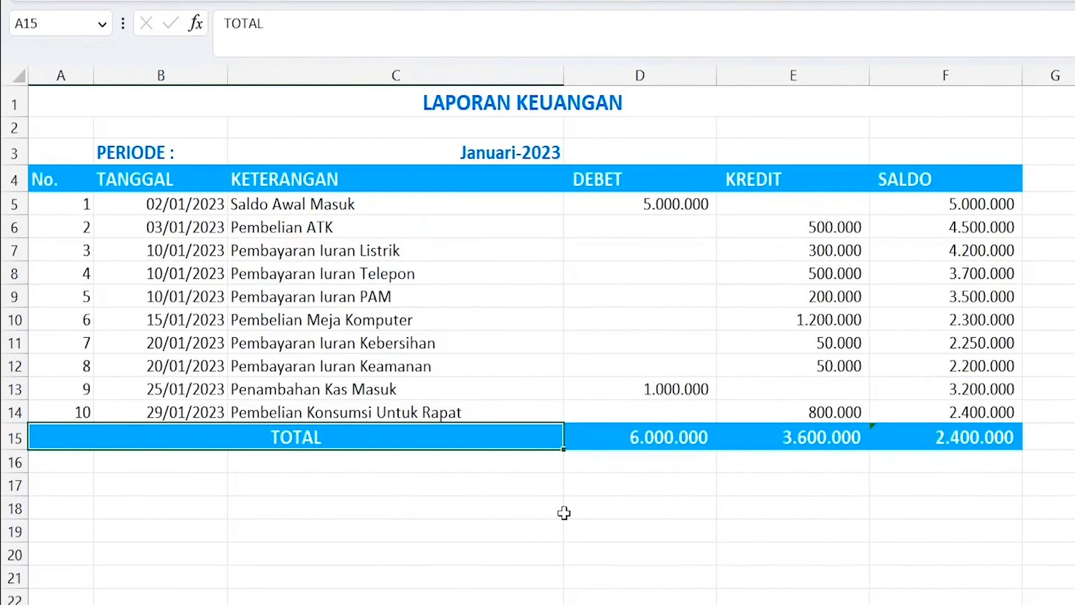
pyautogui.press('Return')
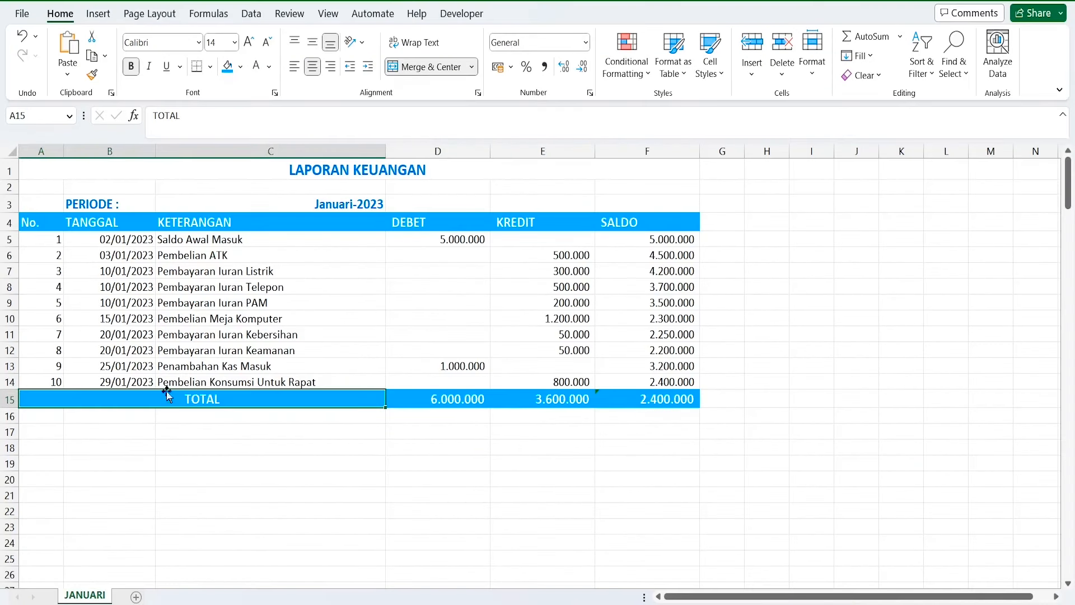
# Undo the blue fill and white font colour on the TOTAL row
pyautogui.click(164, 448)
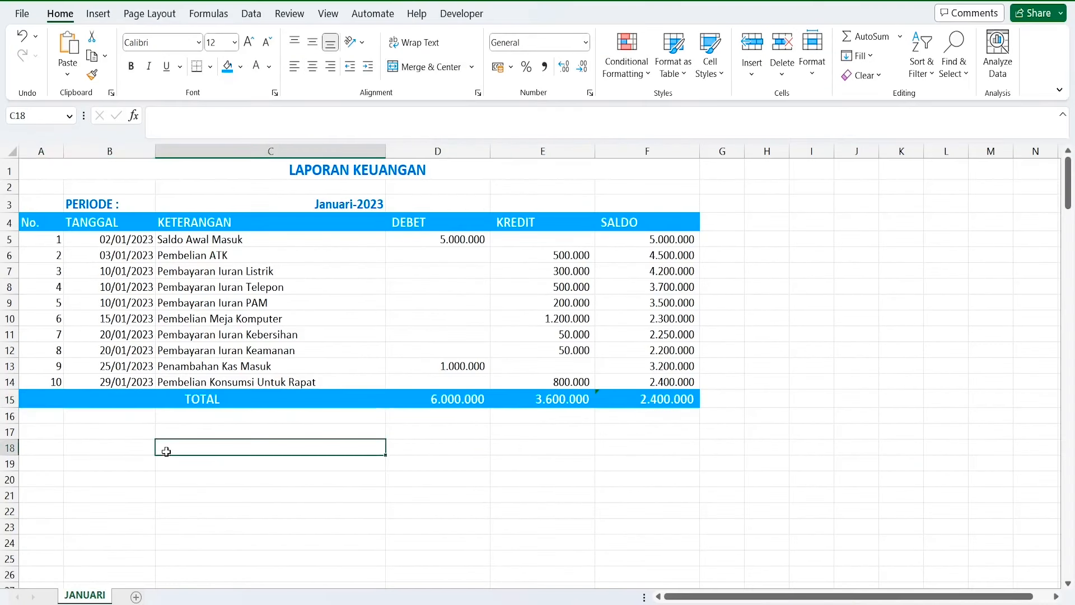
pyautogui.click(609, 271)
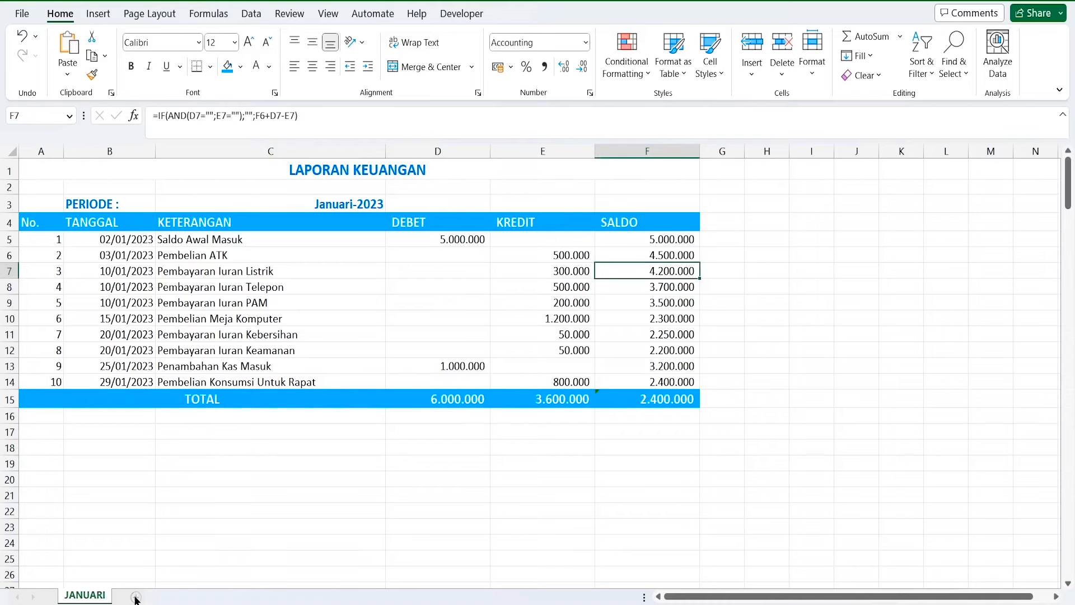
pyautogui.hotkey('ctrl', 'z')
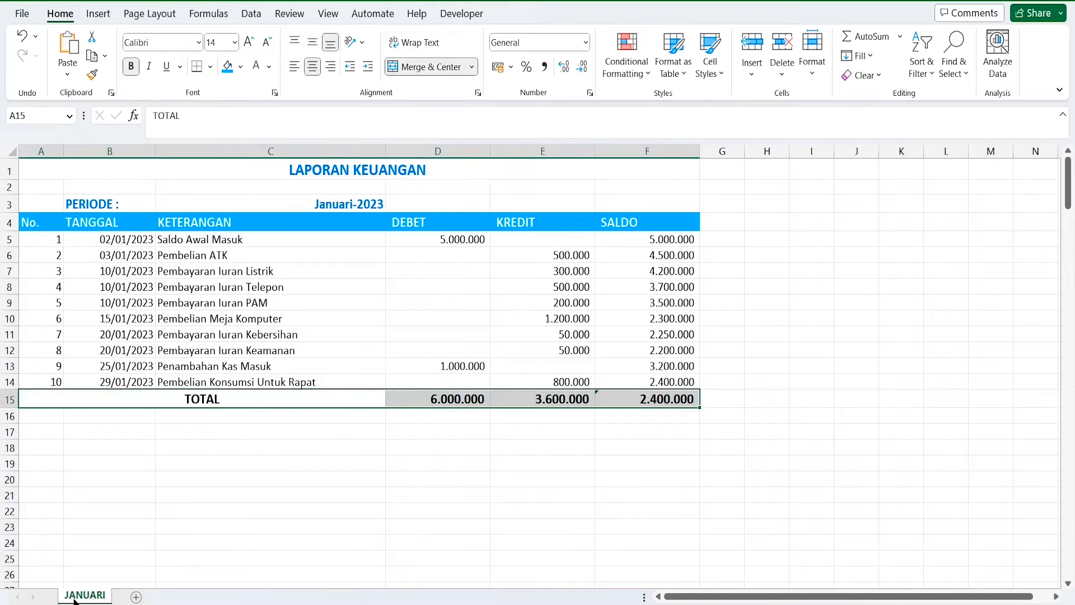
# Create a copy of the JANUARI sheet at the end of the same workbook
pyautogui.rightClick(98, 595)
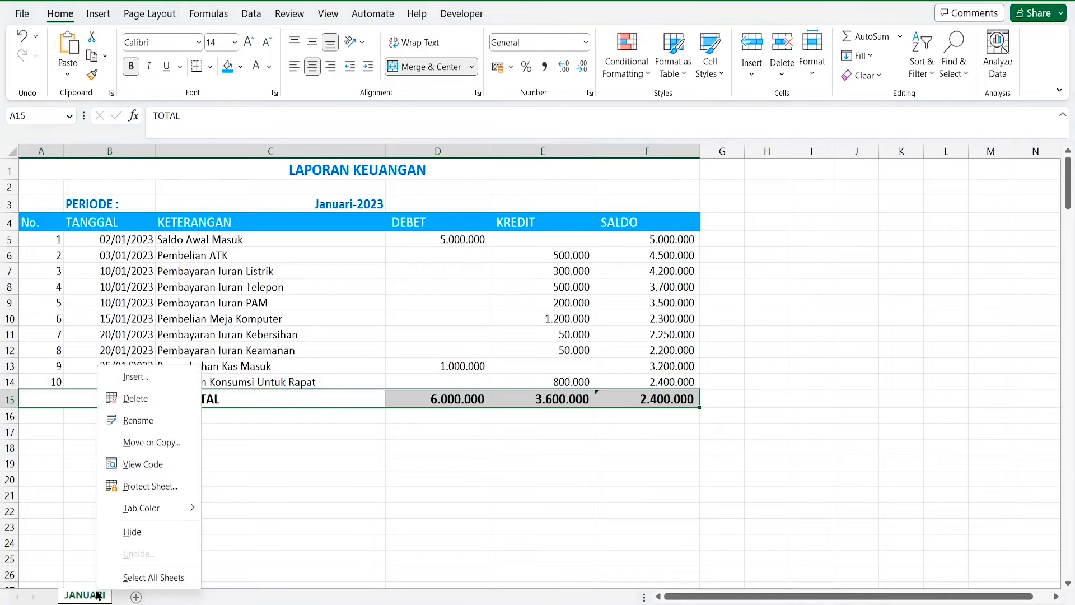
pyautogui.click(138, 443)
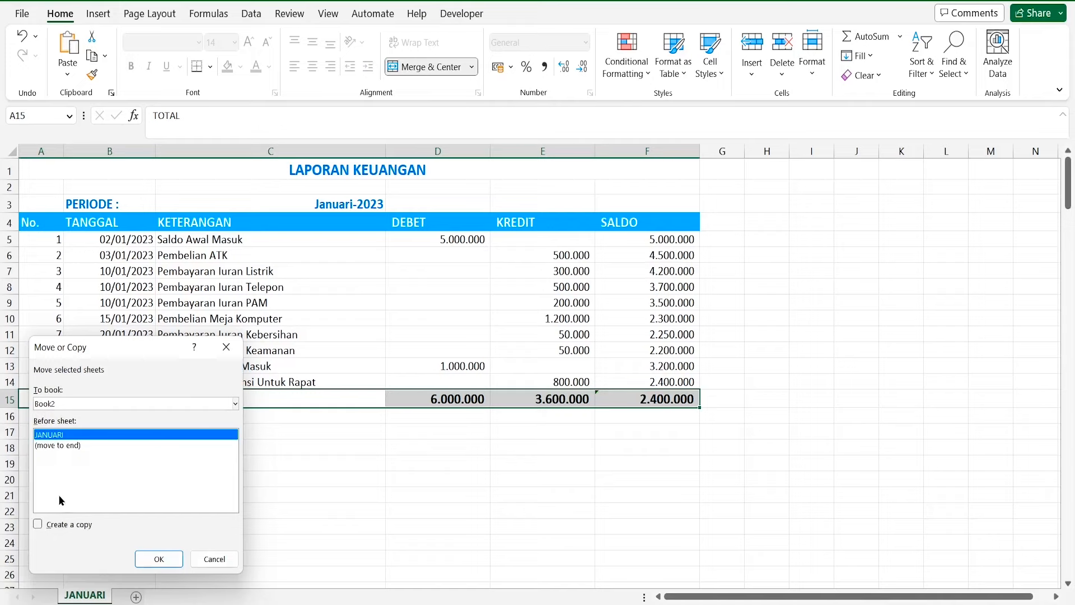
pyautogui.click(44, 526)
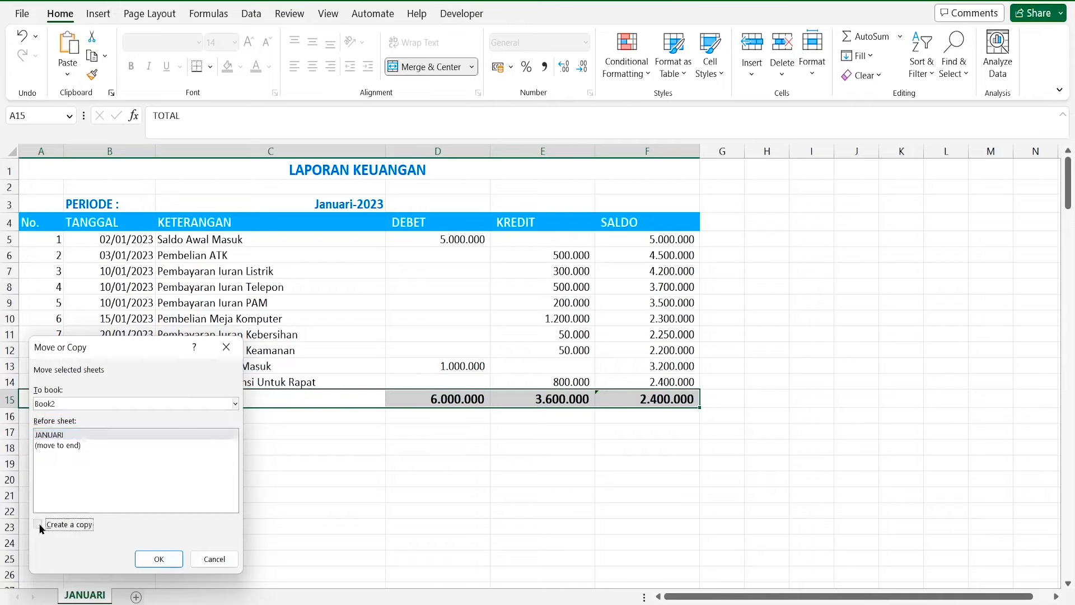
pyautogui.click(59, 445)
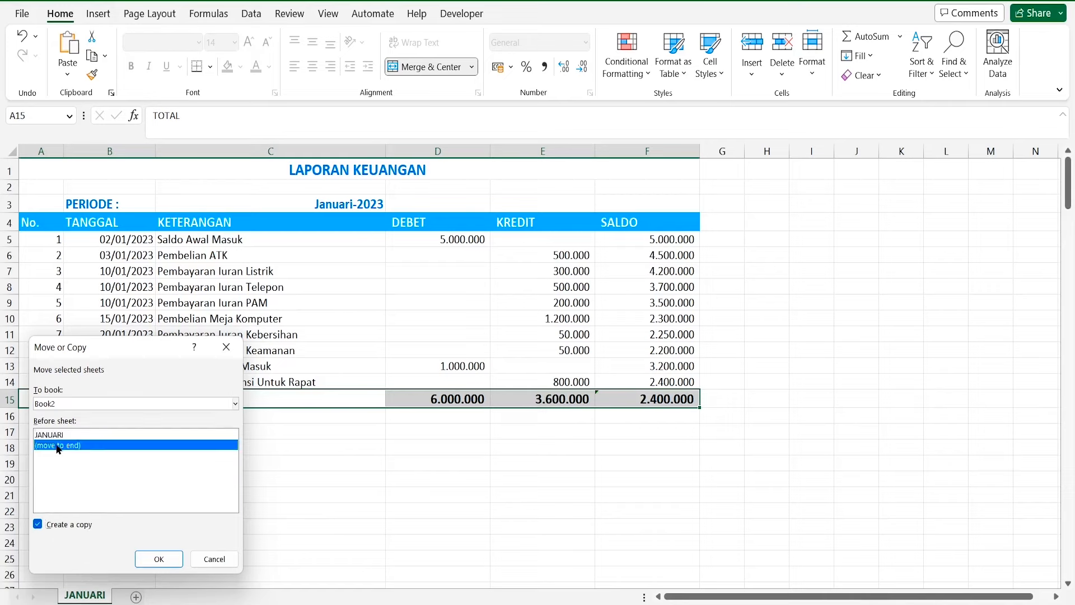
pyautogui.click(158, 560)
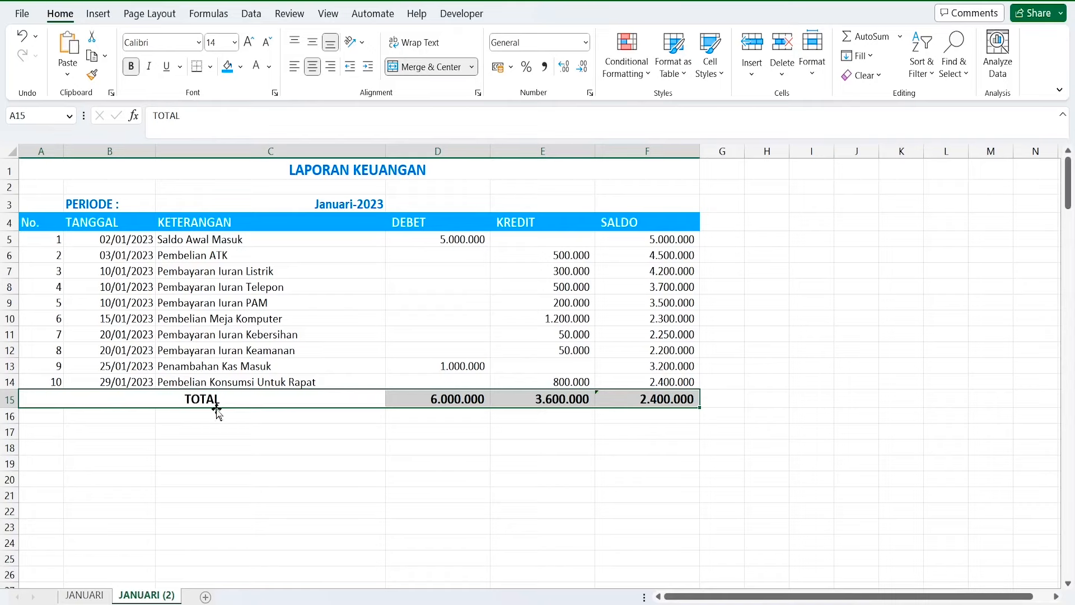
# Rename the copied worksheet as FEBRUARI
pyautogui.rightClick(144, 595)
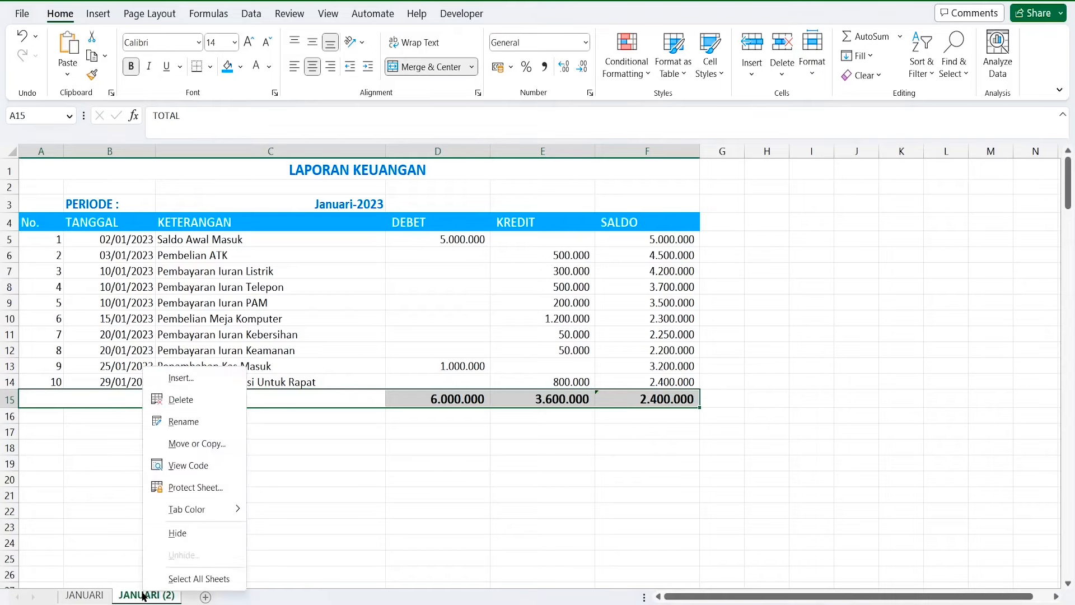
pyautogui.click(175, 422)
pyautogui.write('FEBRUARI')
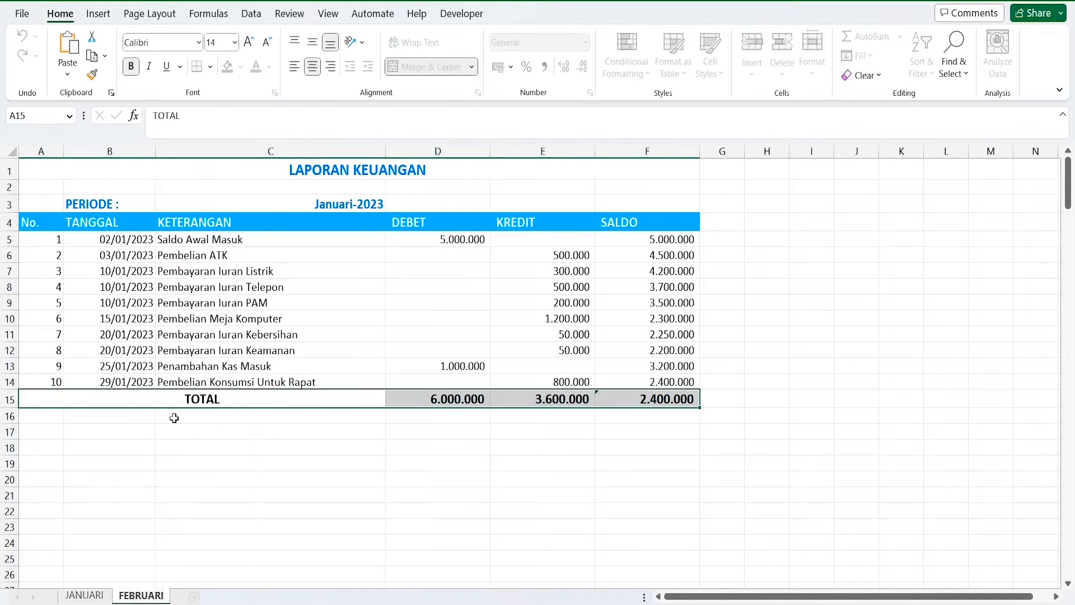
pyautogui.press('Return')
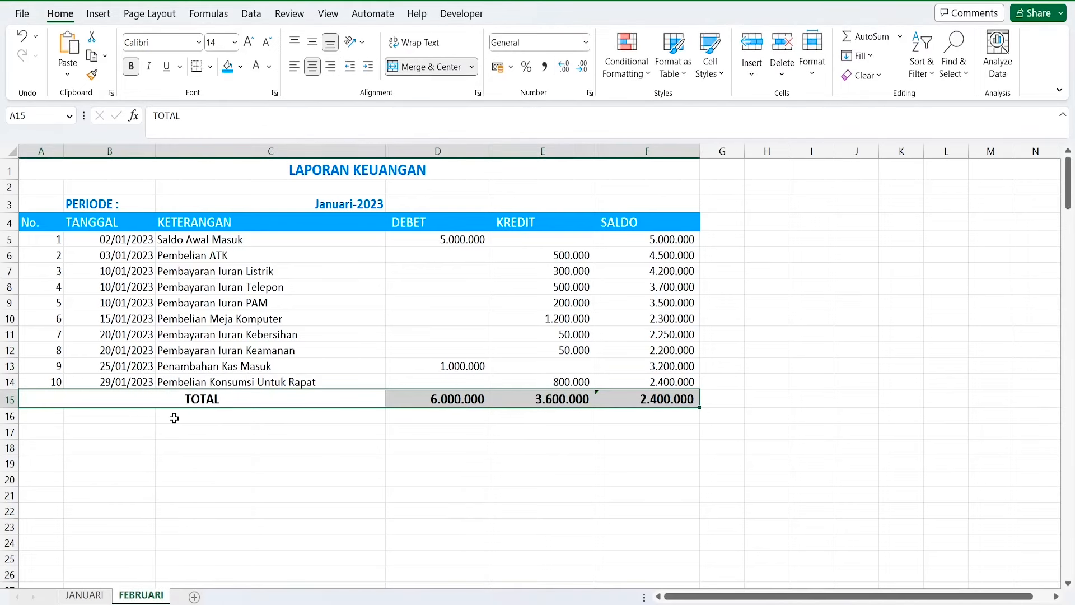
# Set the report period in C3 of the FEBRUARI sheet to FEBRUARI 2023
pyautogui.click(93, 203)
pyautogui.click(235, 207)
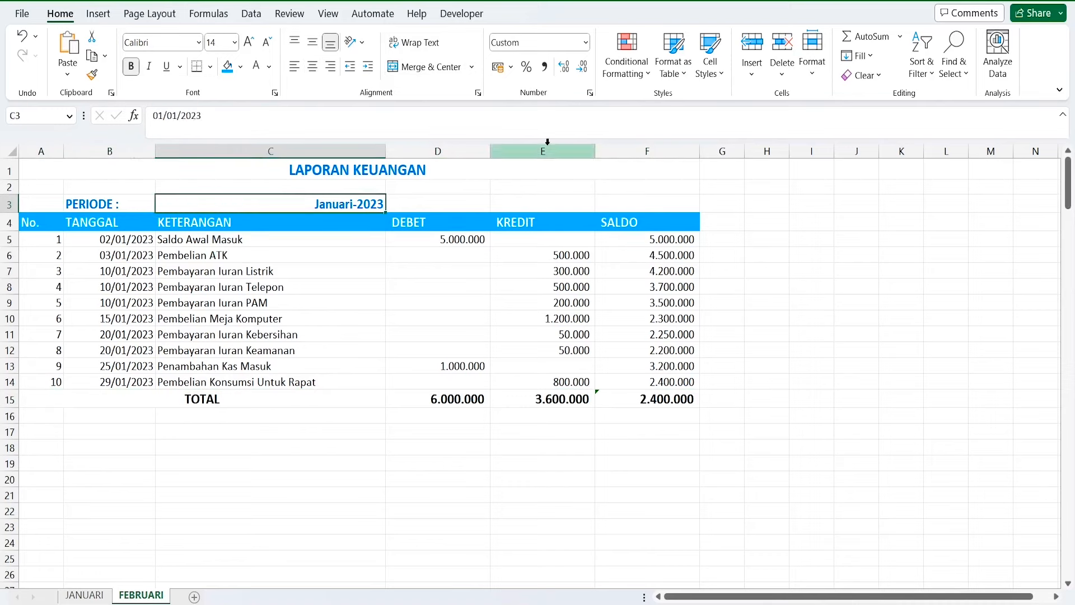
pyautogui.write('FEBRUARI 2023')
pyautogui.press('Return')
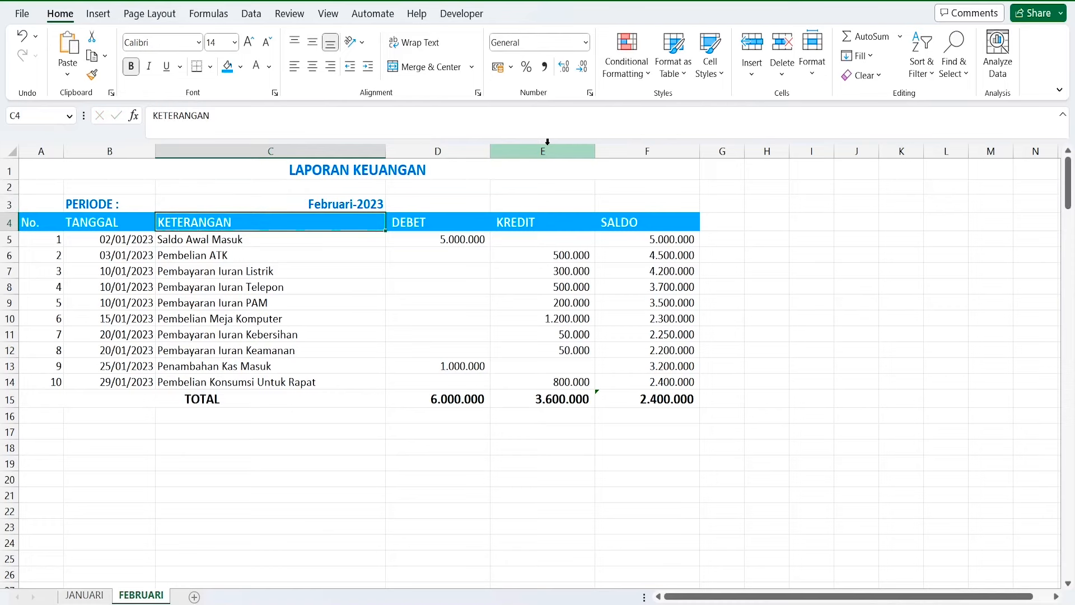
# Clear the January transactions from A6:E14 on the FEBRUARI sheet, keeping the opening balance row and the SALDO formulas
pyautogui.moveTo(43, 247); pyautogui.dragTo(560, 379)
pyautogui.click(213, 303)
pyautogui.moveTo(41, 255); pyautogui.dragTo(556, 386)
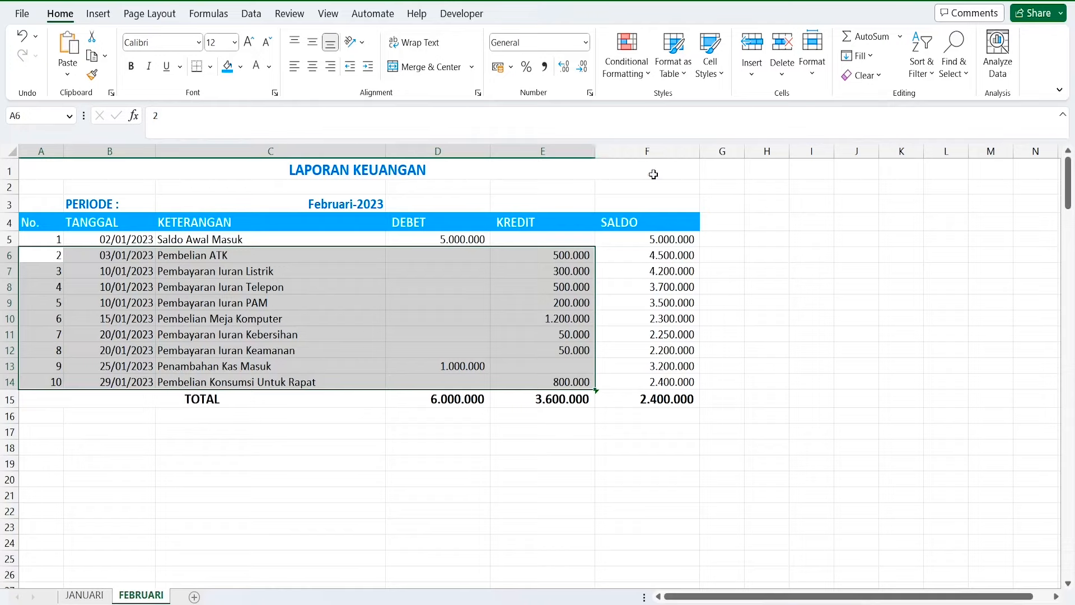
pyautogui.press('Delete')
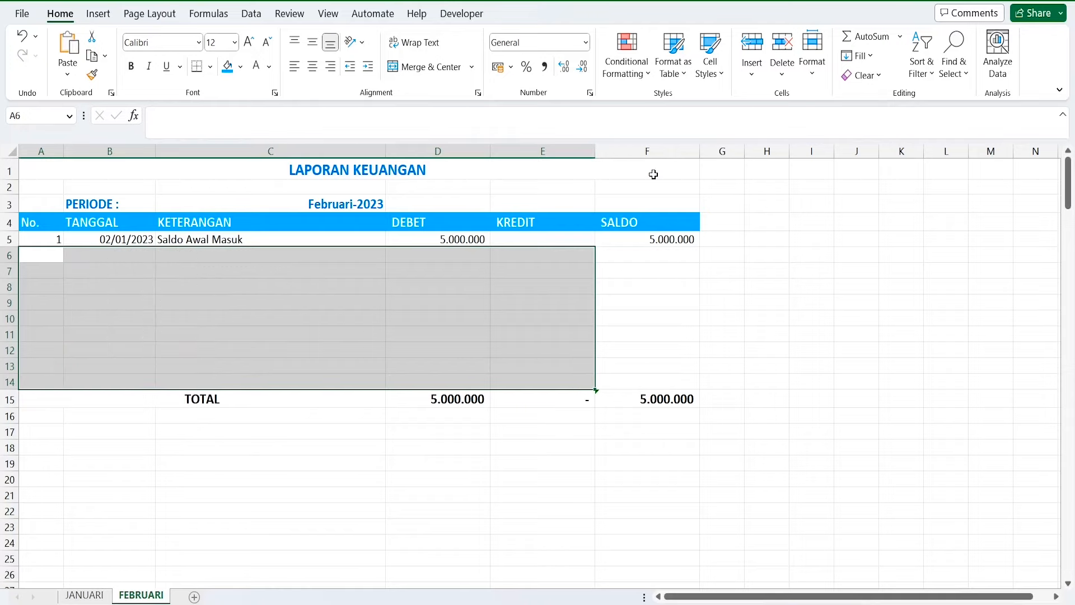
pyautogui.click(163, 335)
# Set the opening balance date in B5 to 01/02/2023
pyautogui.click(125, 239)
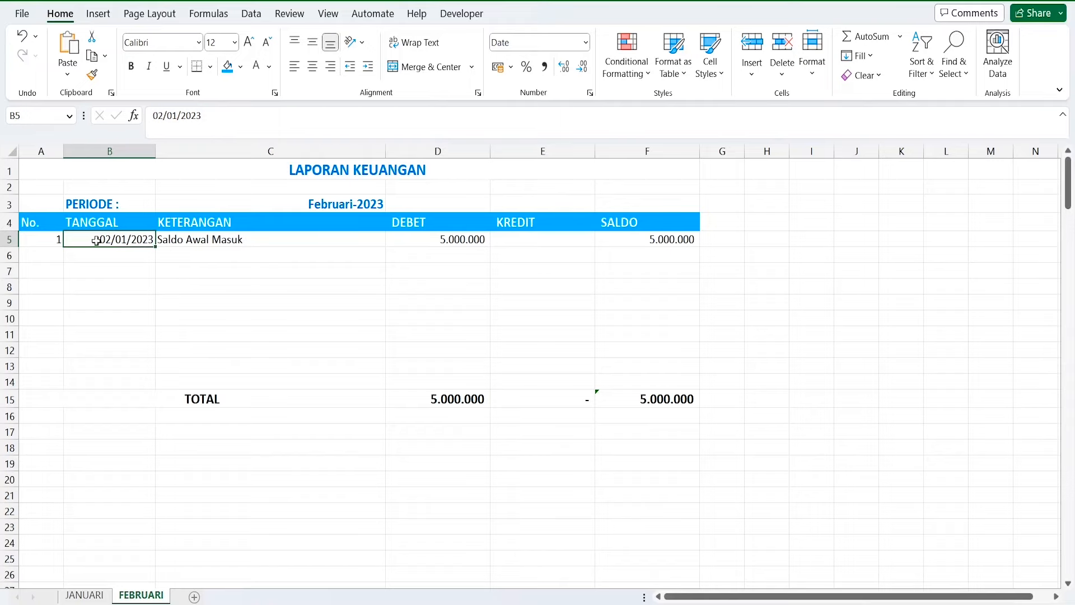
pyautogui.write('01/02/2023')
pyautogui.press('Return')
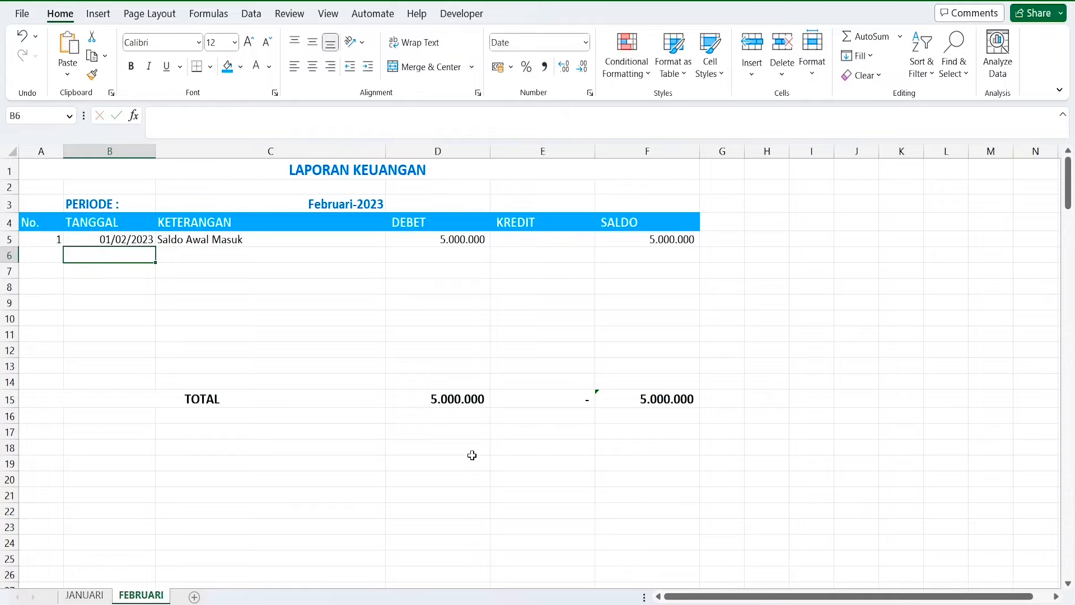
# Replace the description in C5 with Saldo Awal
pyautogui.press('Up')
pyautogui.press('Right')
pyautogui.write('Saldo')
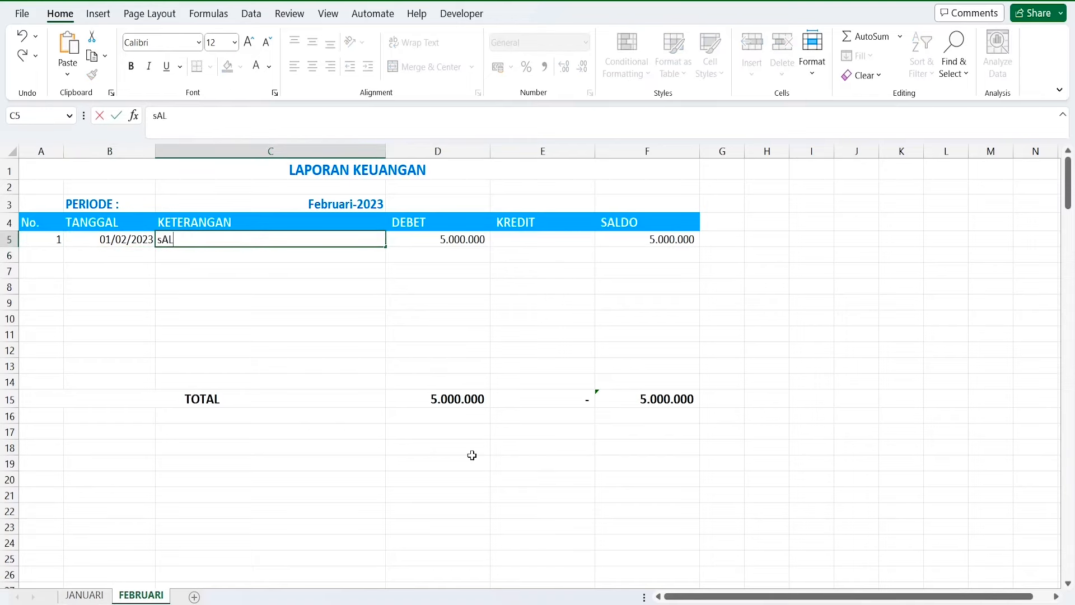
pyautogui.write(' Awal')
pyautogui.press('Return')
pyautogui.press('Up')
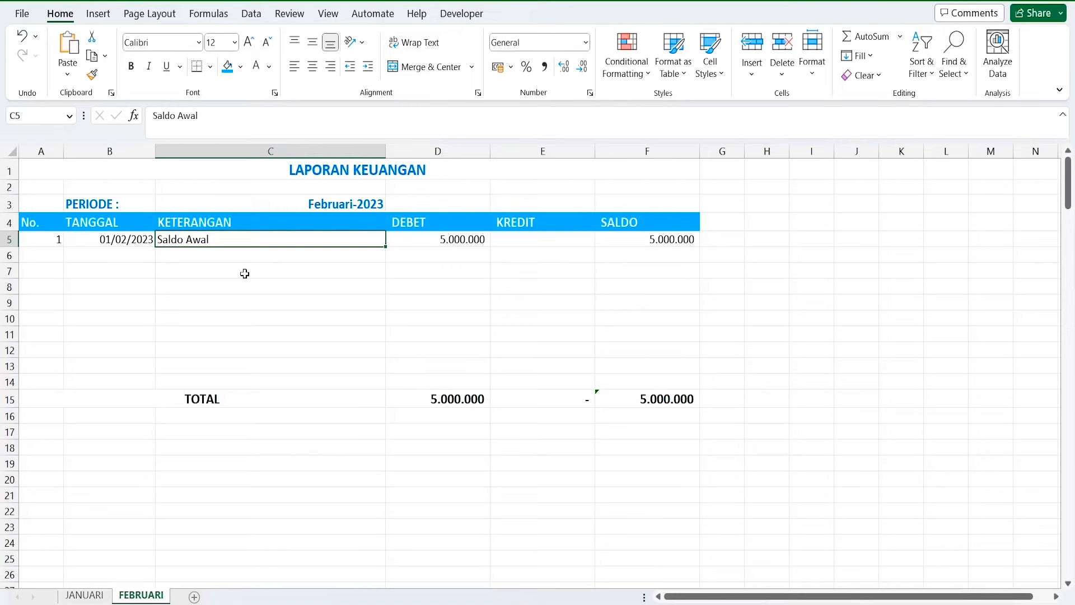
# Link the February opening balance in D5 to January's closing SALDO with the formula =JANUARI!F15
pyautogui.click(86, 595)
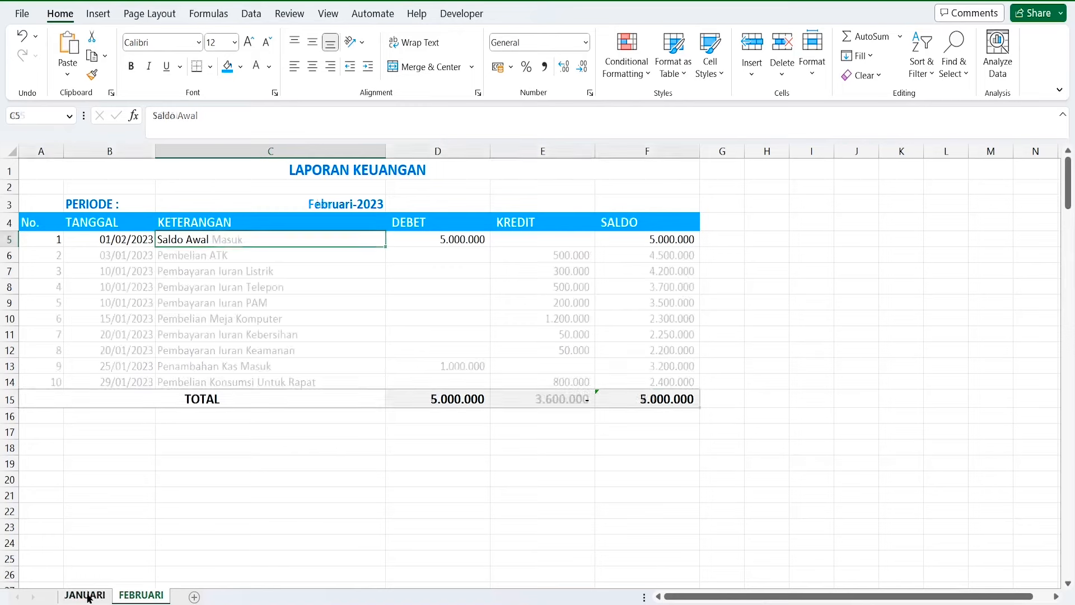
pyautogui.click(630, 404)
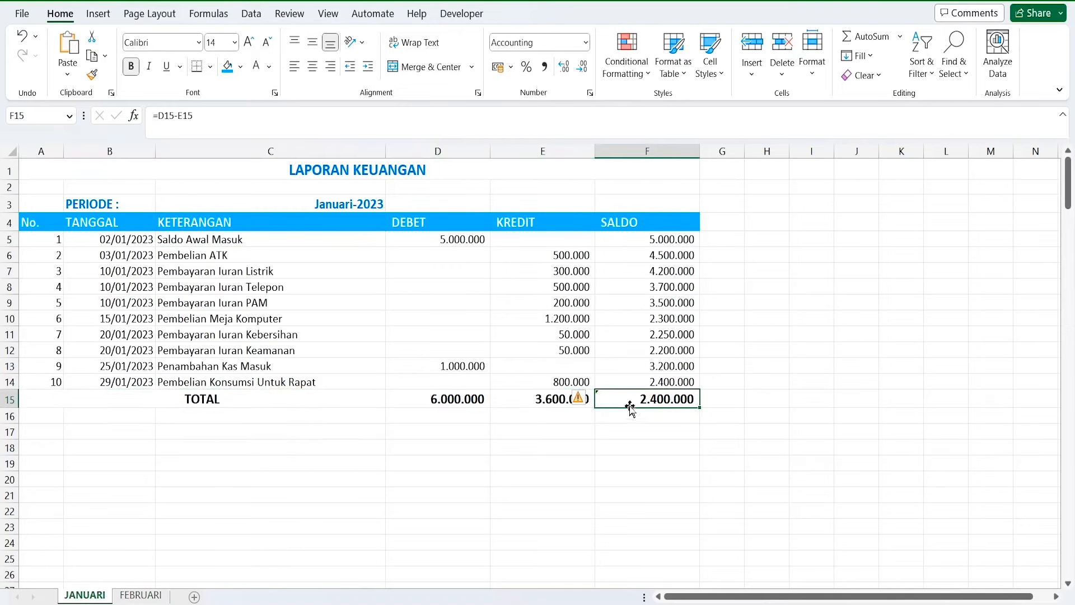
pyautogui.click(140, 595)
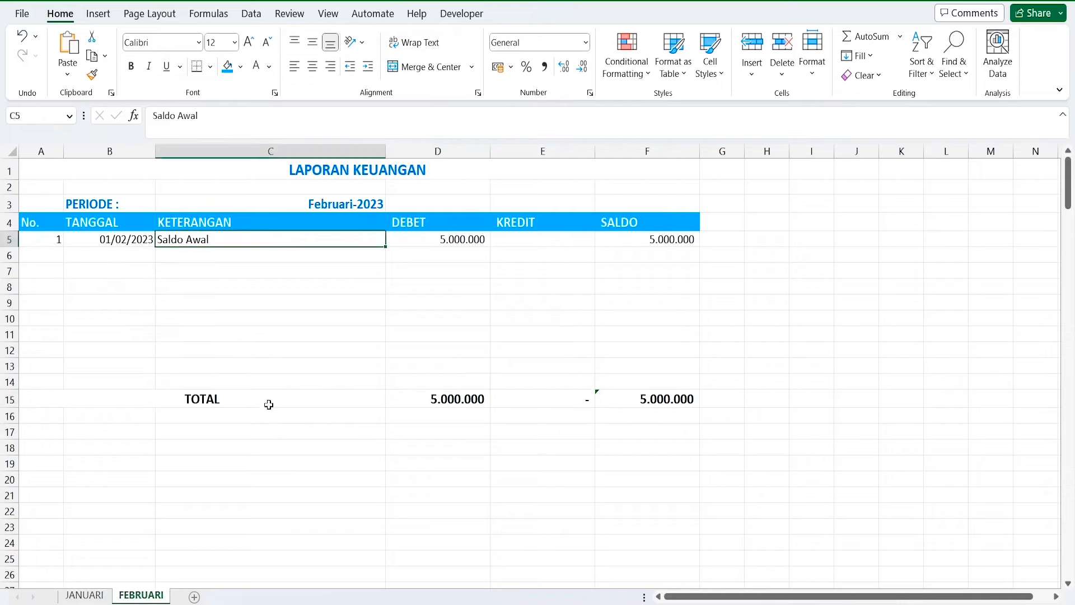
pyautogui.click(424, 242)
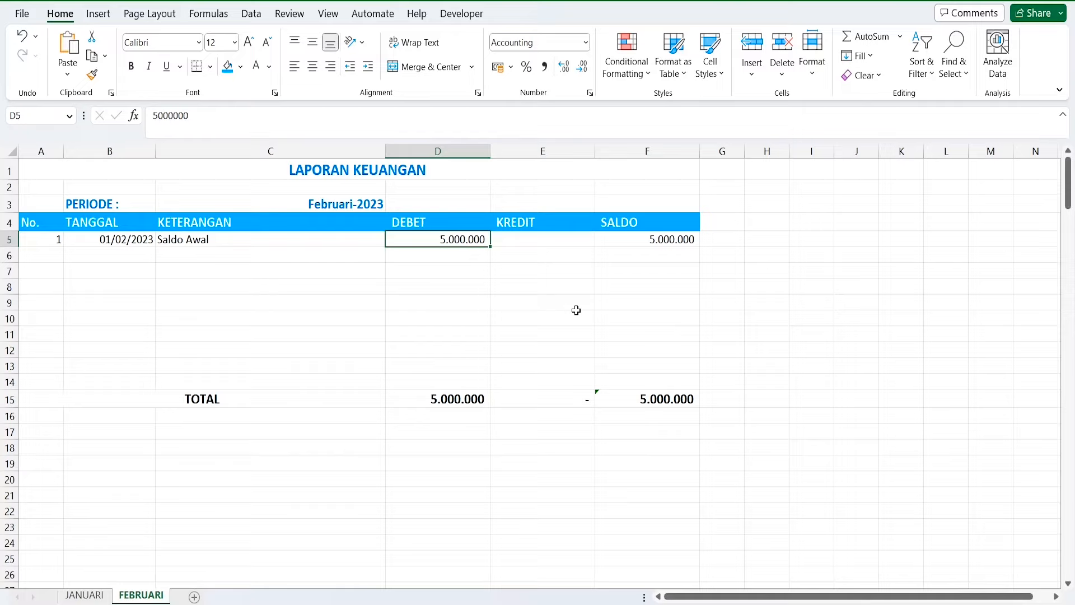
pyautogui.write('=')
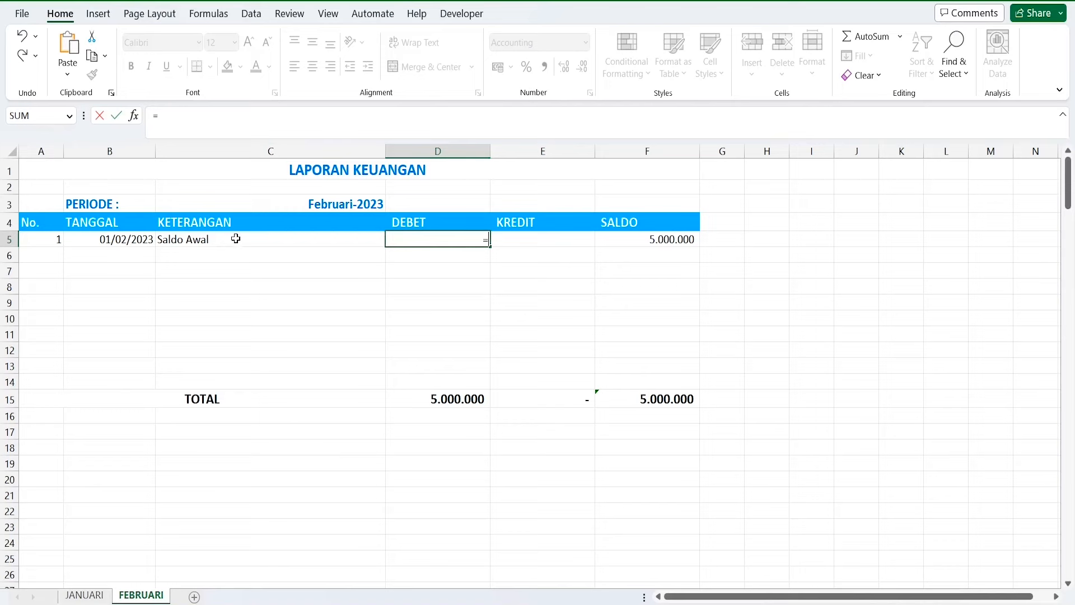
pyautogui.click(85, 595)
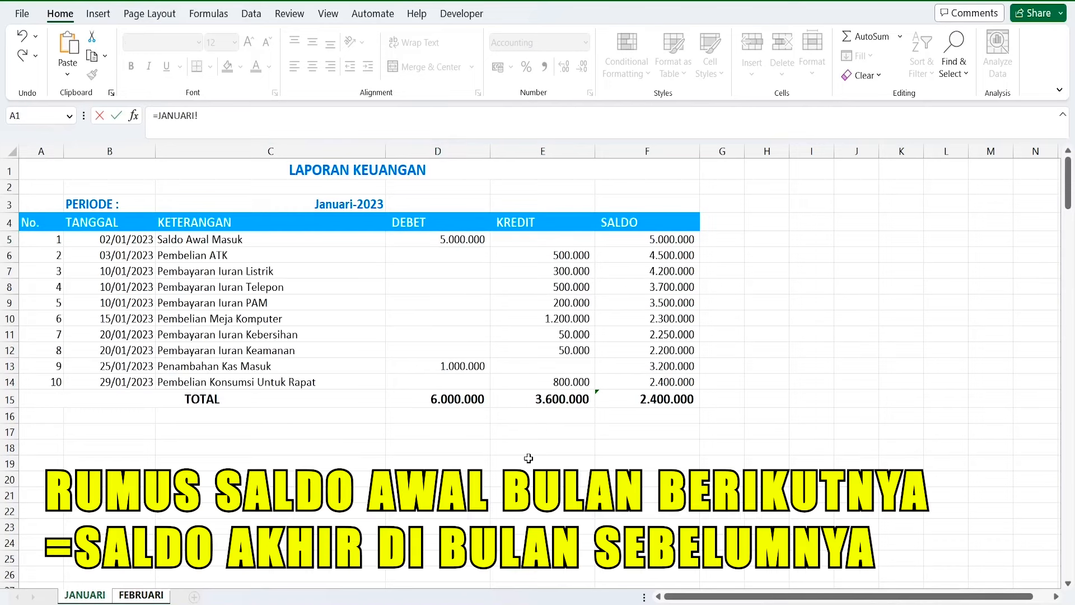
pyautogui.click(629, 398)
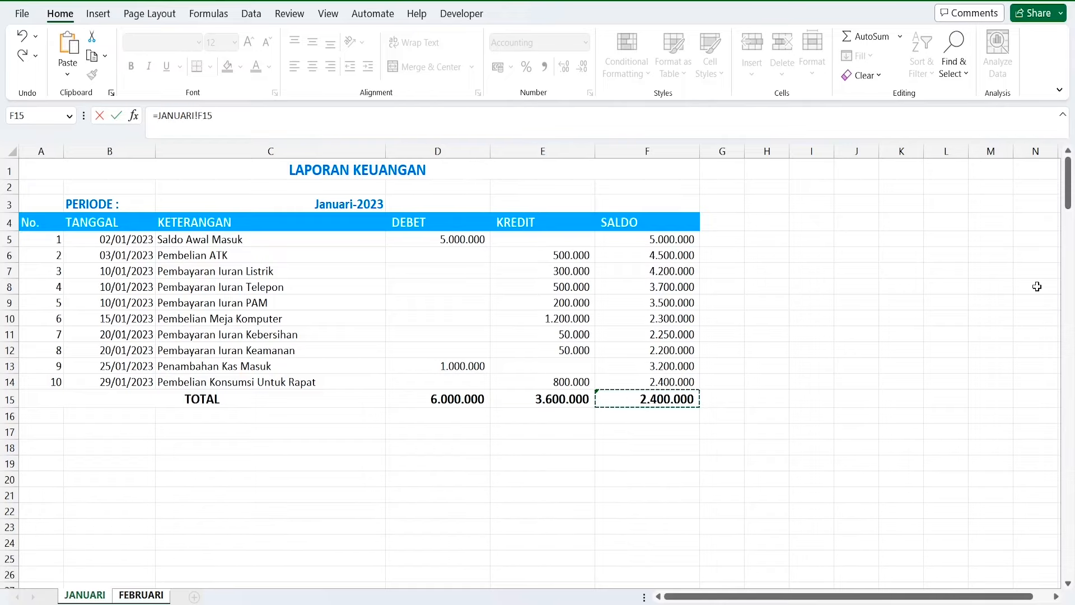
pyautogui.press('Return')
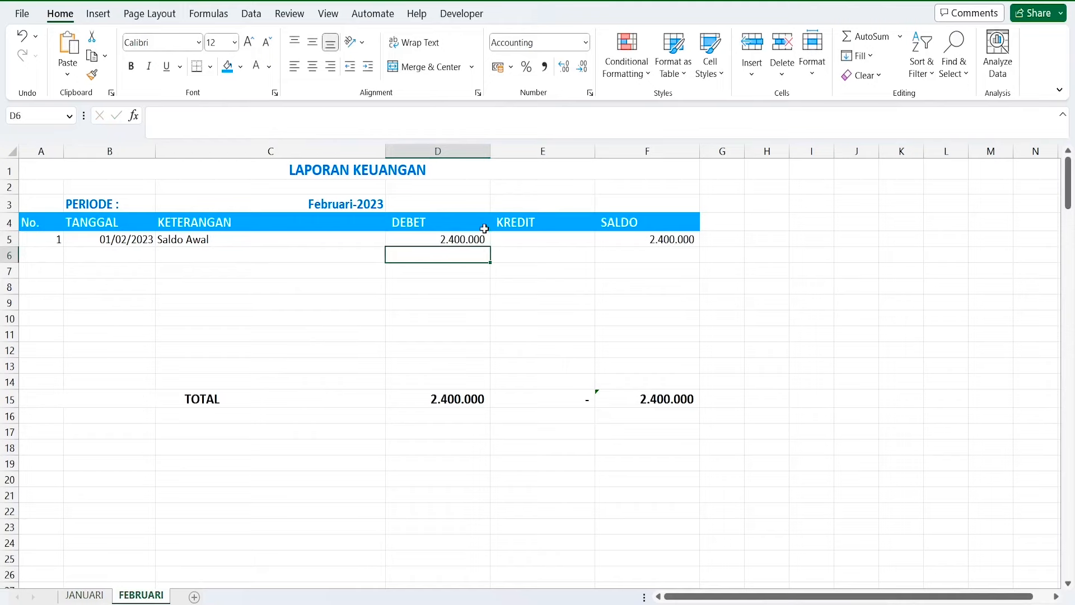
# Check the opening balance link in D5, the SALDO formulas and the TOTAL row on FEBRUARI, comparing them with the JANUARI sheet
pyautogui.click(445, 239)
pyautogui.click(684, 240)
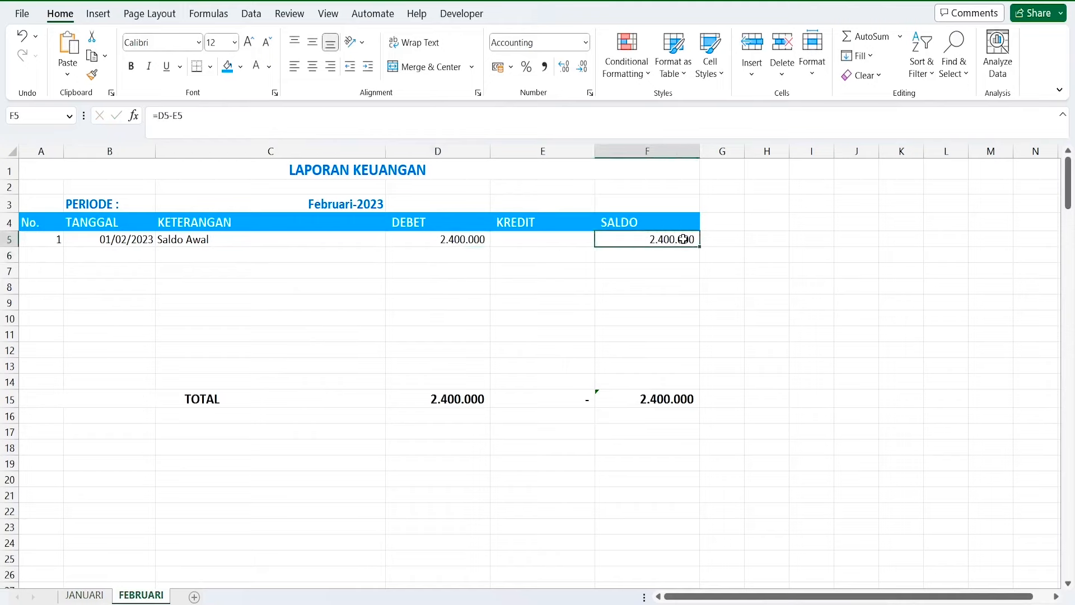
pyautogui.click(424, 238)
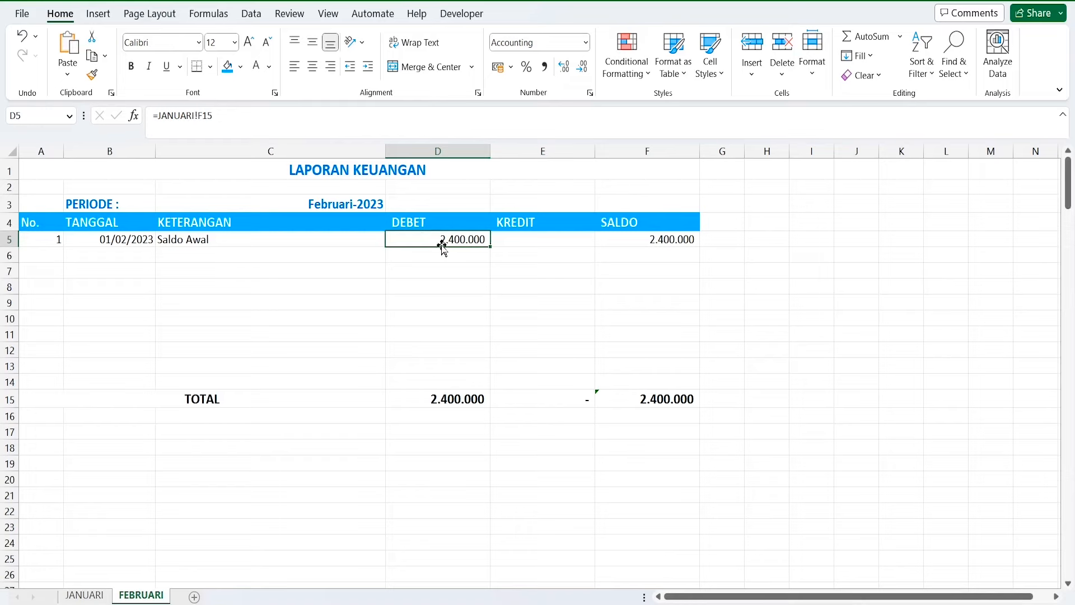
pyautogui.click(89, 595)
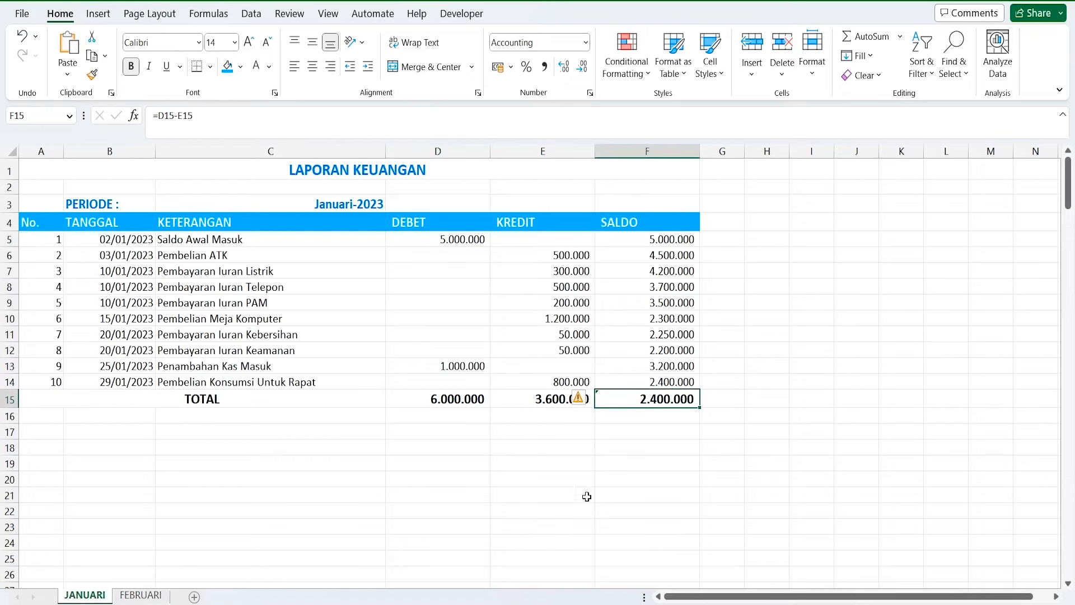
pyautogui.click(152, 597)
pyautogui.click(420, 270)
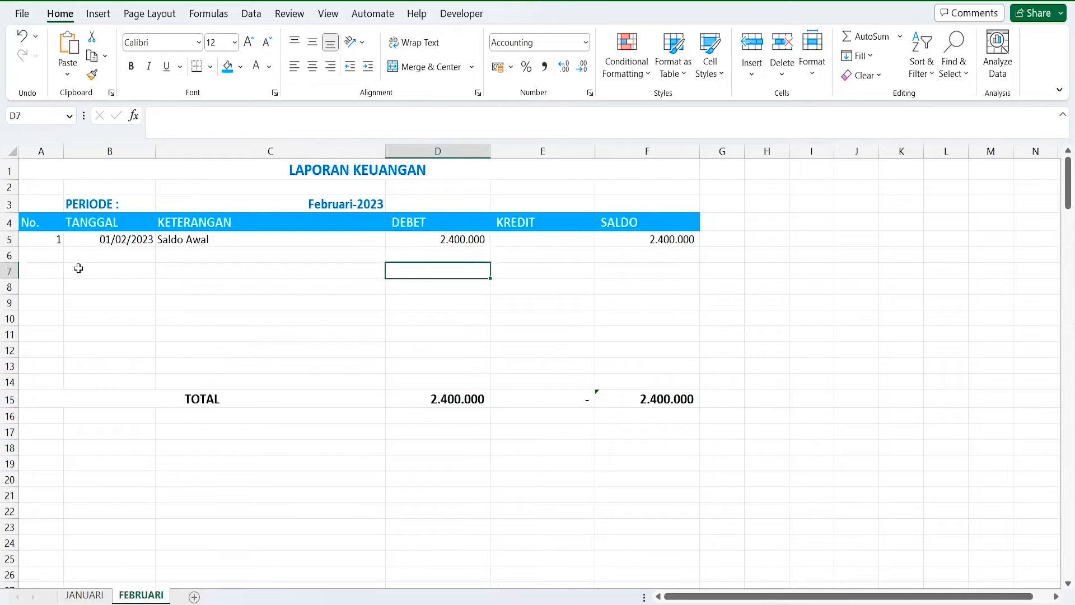
pyautogui.click(59, 255)
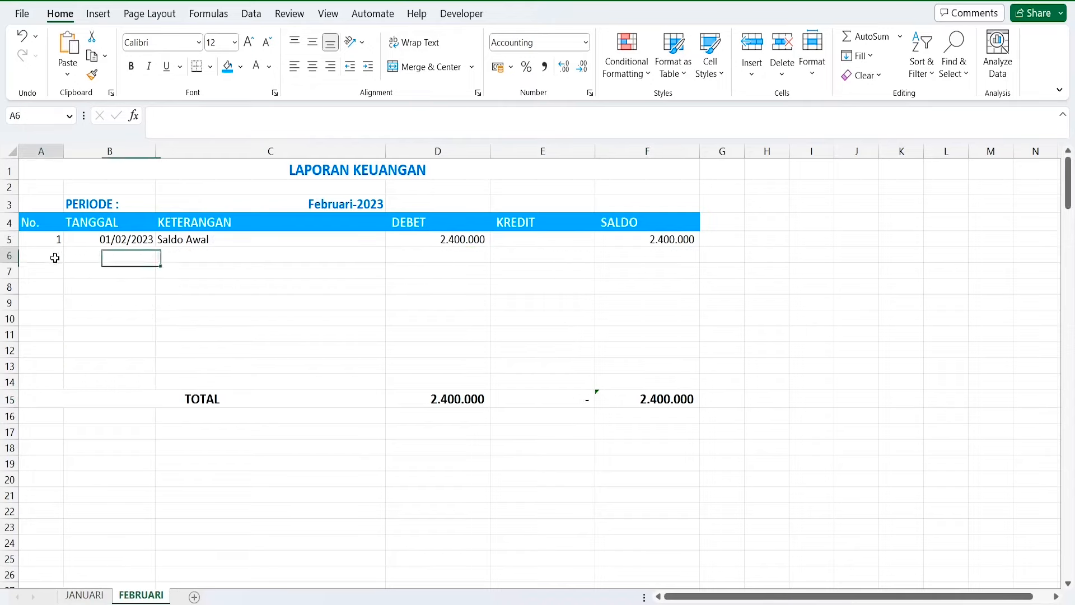
pyautogui.click(92, 595)
pyautogui.click(140, 594)
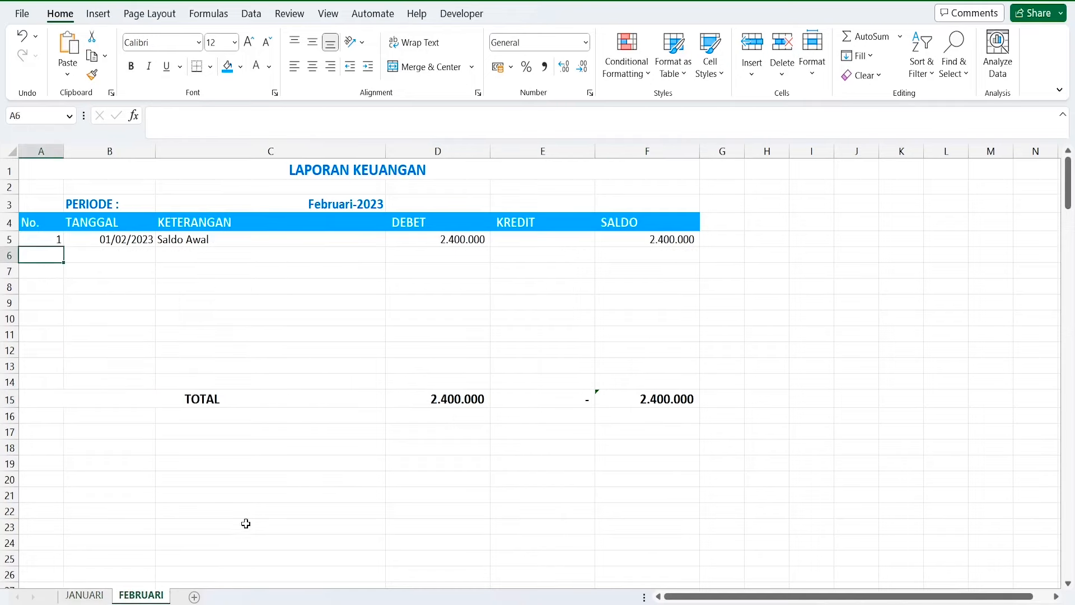
pyautogui.moveTo(650, 256); pyautogui.dragTo(665, 381)
pyautogui.click(654, 274)
pyautogui.click(648, 335)
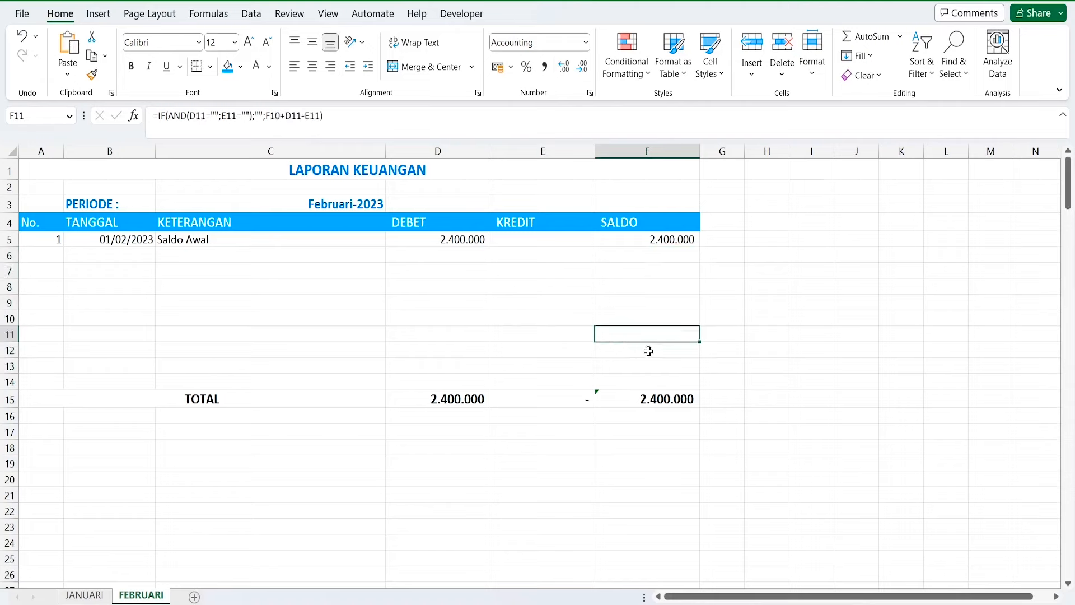
pyautogui.moveTo(202, 400); pyautogui.dragTo(652, 397)
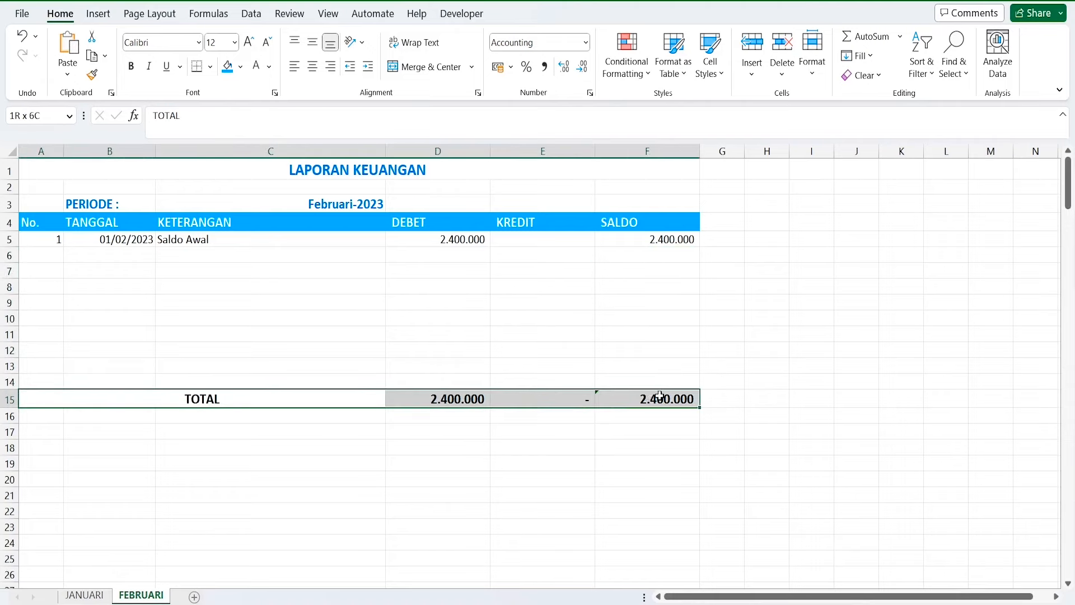
pyautogui.click(84, 596)
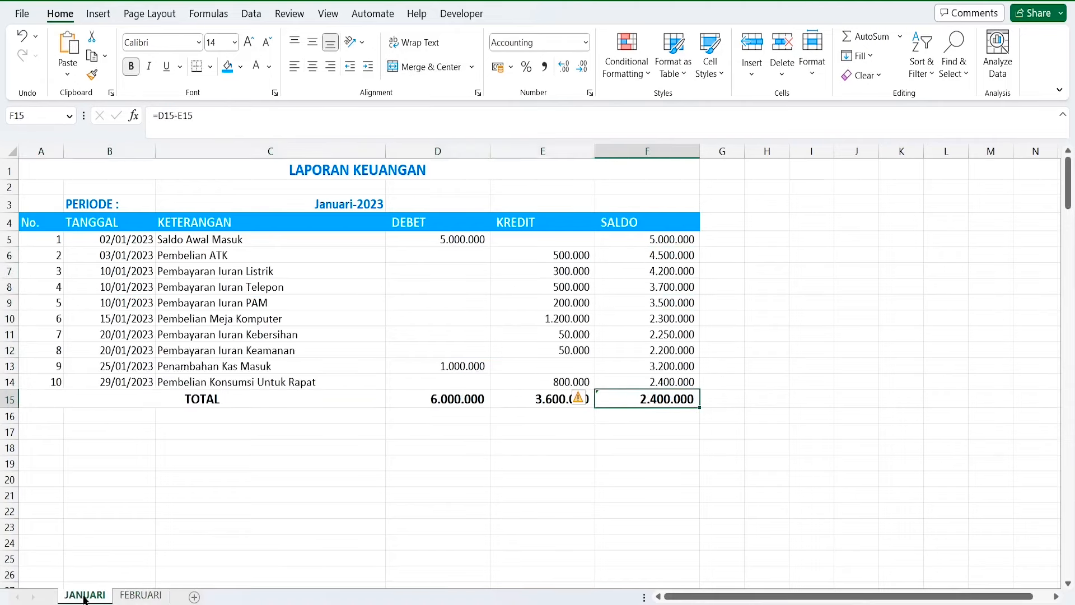
pyautogui.click(141, 596)
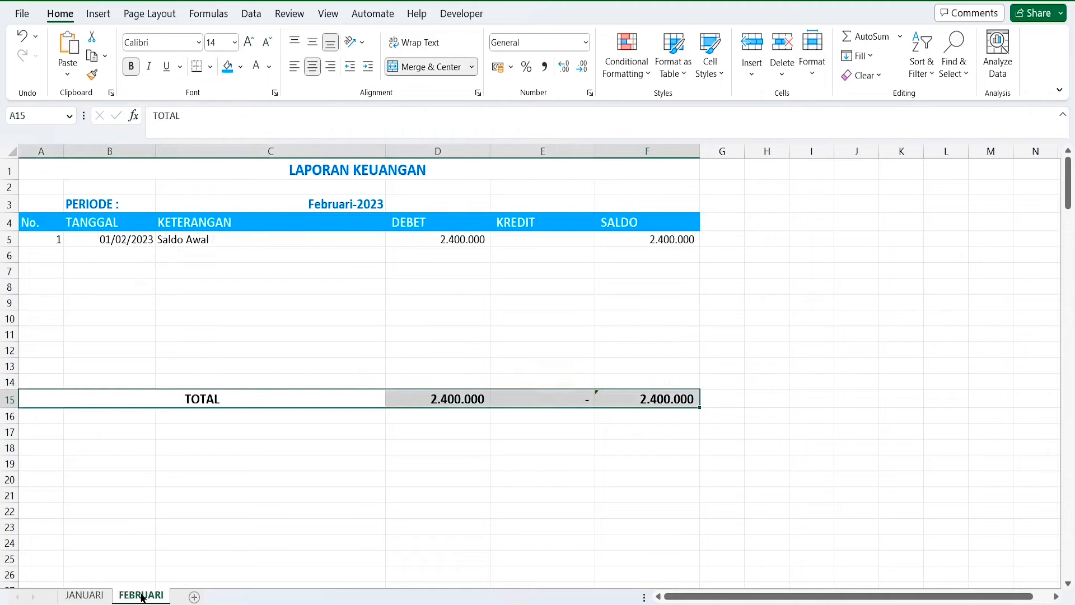
# Insert eight blank rows at rows 12 to 19 of the FEBRUARI sheet, above the TOTAL row
pyautogui.click(11, 365)
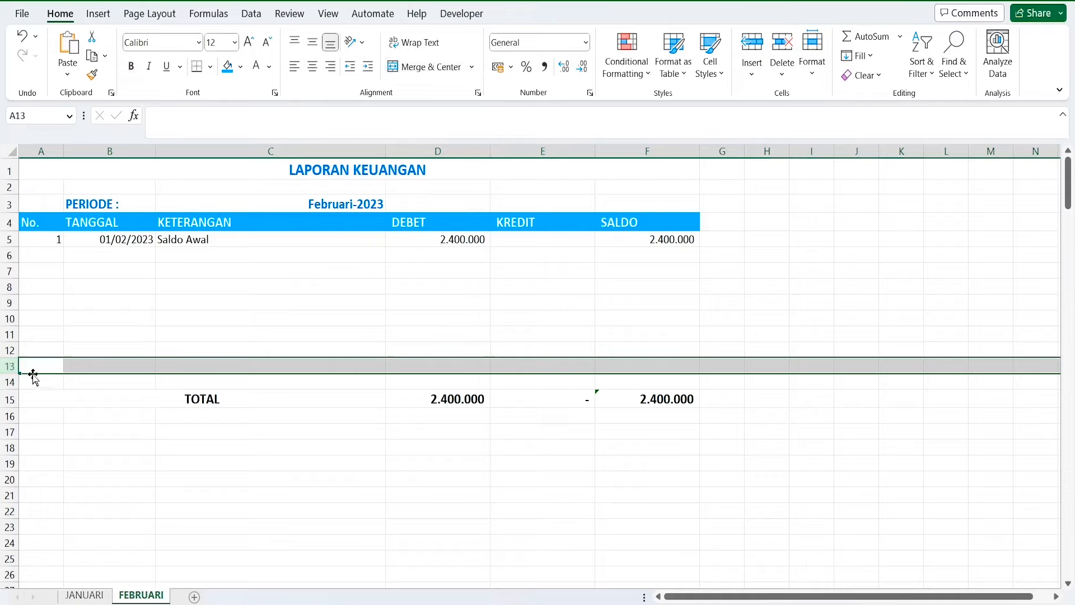
pyautogui.moveTo(11, 350); pyautogui.dragTo(12, 463)
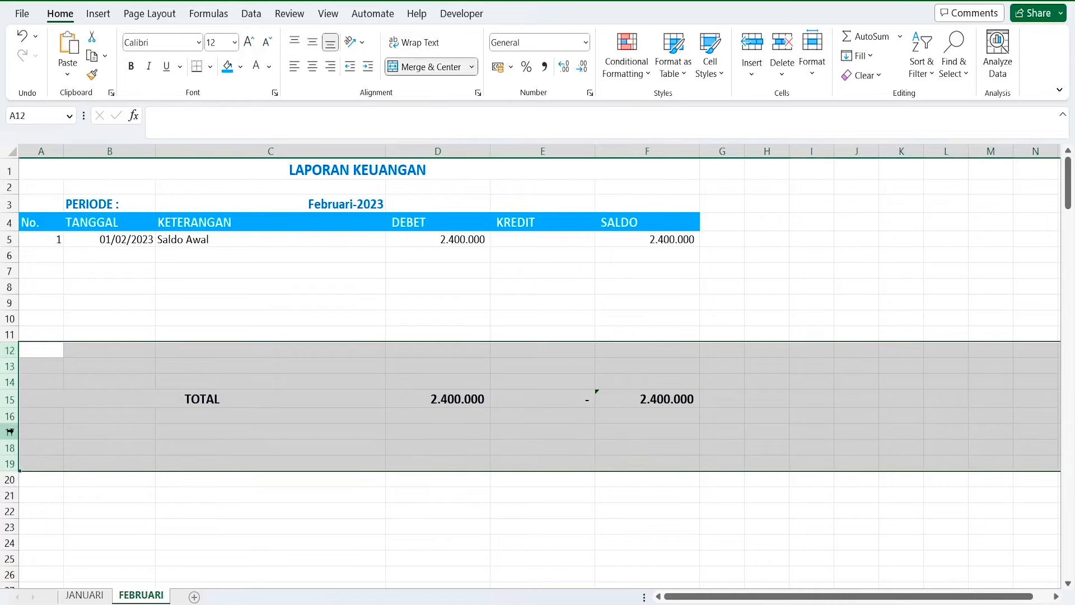
pyautogui.rightClick(11, 431)
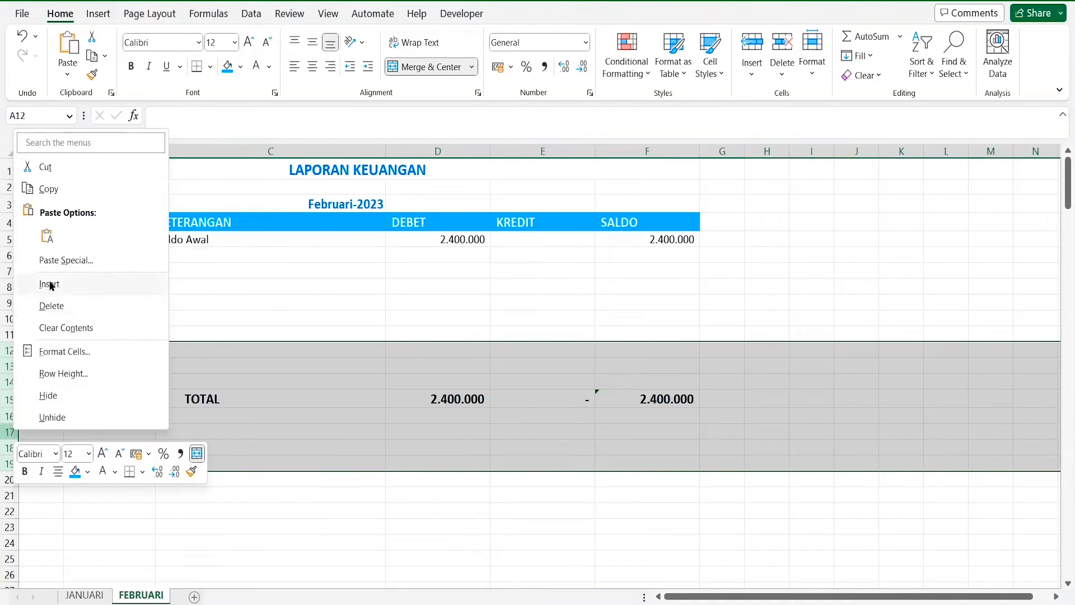
pyautogui.click(49, 283)
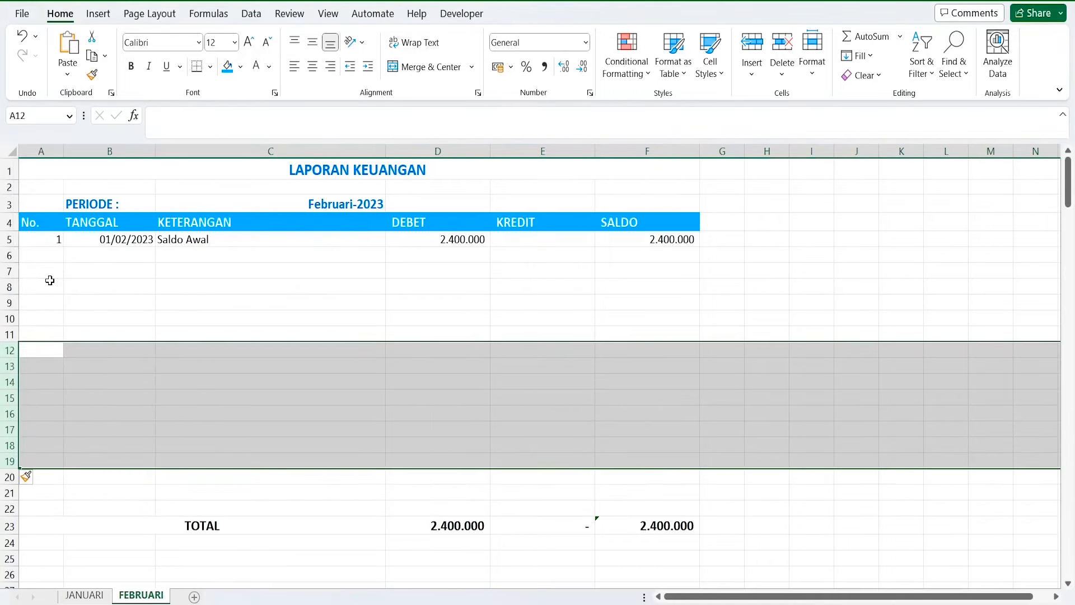
# Fill the SALDO formula from F8 down to F22, so the inserted rows also carry the running balance
pyautogui.click(361, 380)
pyautogui.click(687, 284)
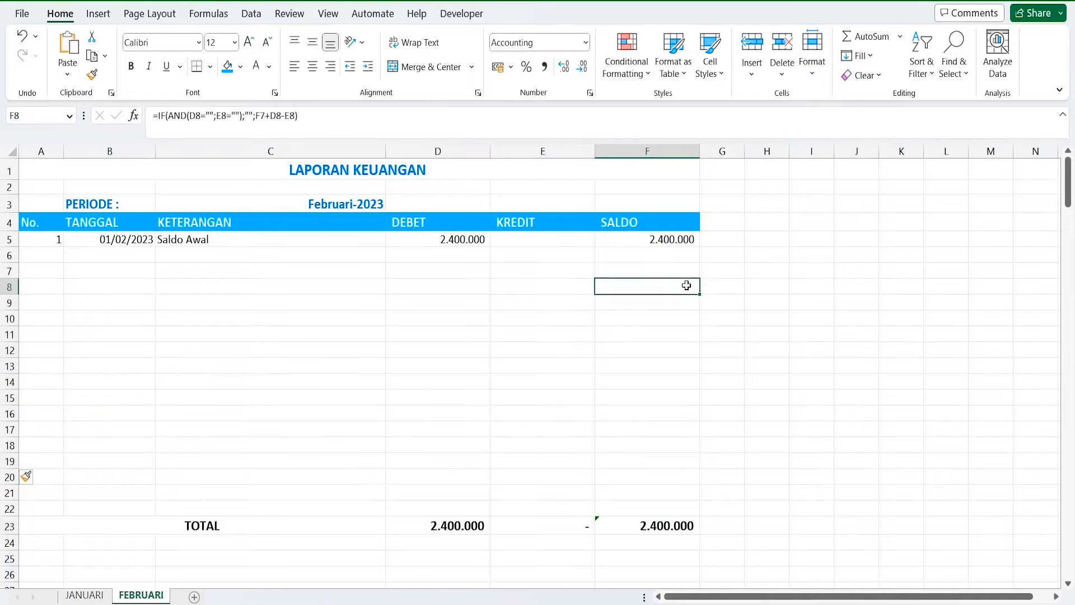
pyautogui.moveTo(701, 294); pyautogui.dragTo(688, 514)
# Inspect the running balance formulas in the SALDO column between F9 and F22
pyautogui.click(659, 398)
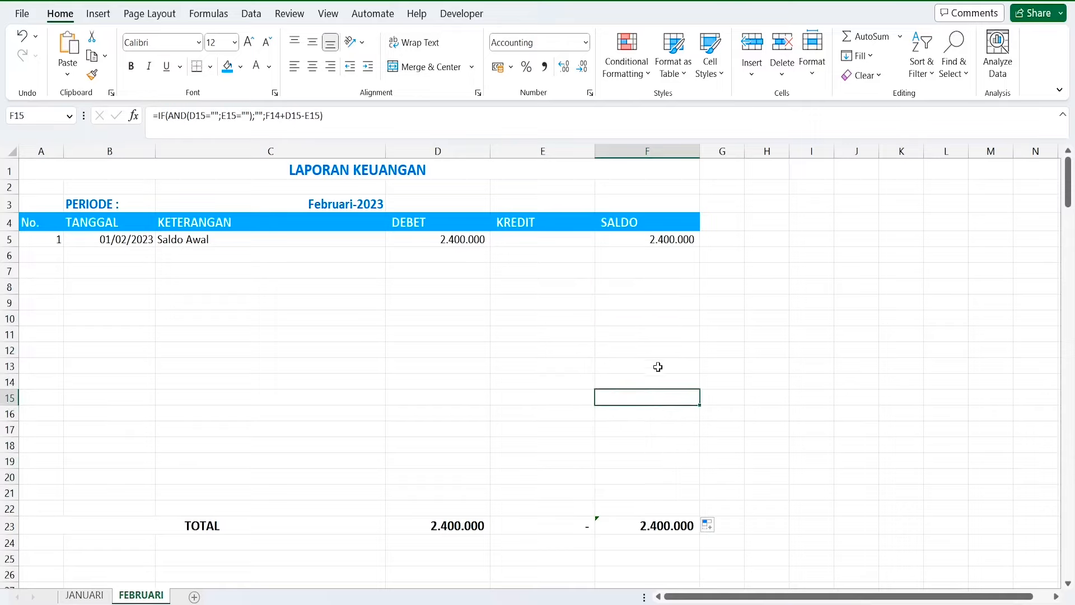
pyautogui.click(657, 366)
pyautogui.click(658, 335)
pyautogui.click(657, 316)
pyautogui.click(657, 304)
pyautogui.click(654, 409)
pyautogui.click(656, 487)
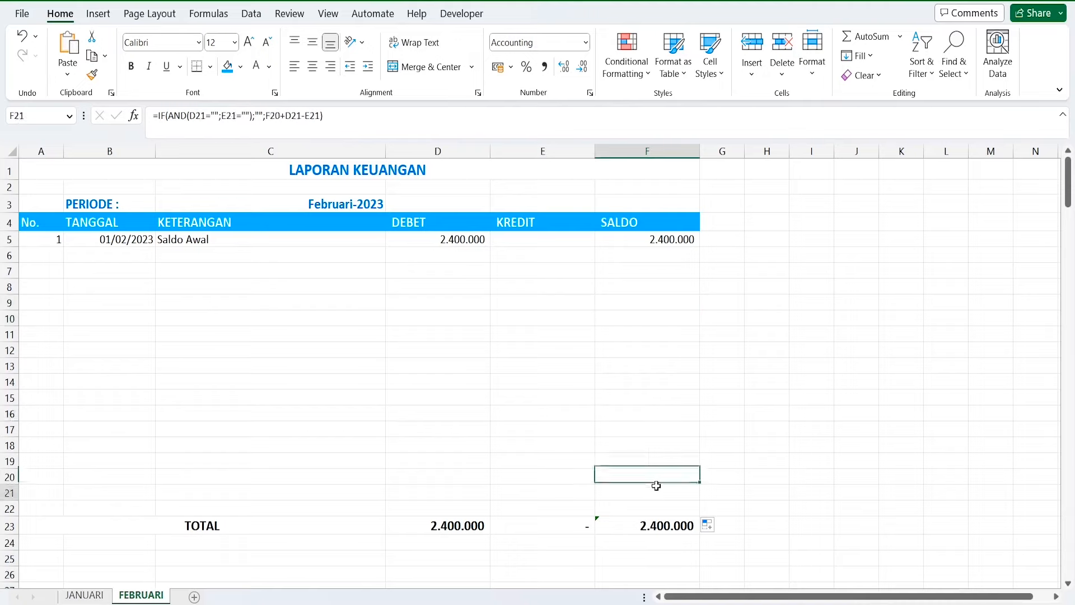
pyautogui.click(631, 503)
pyautogui.click(532, 462)
pyautogui.click(368, 430)
pyautogui.click(223, 380)
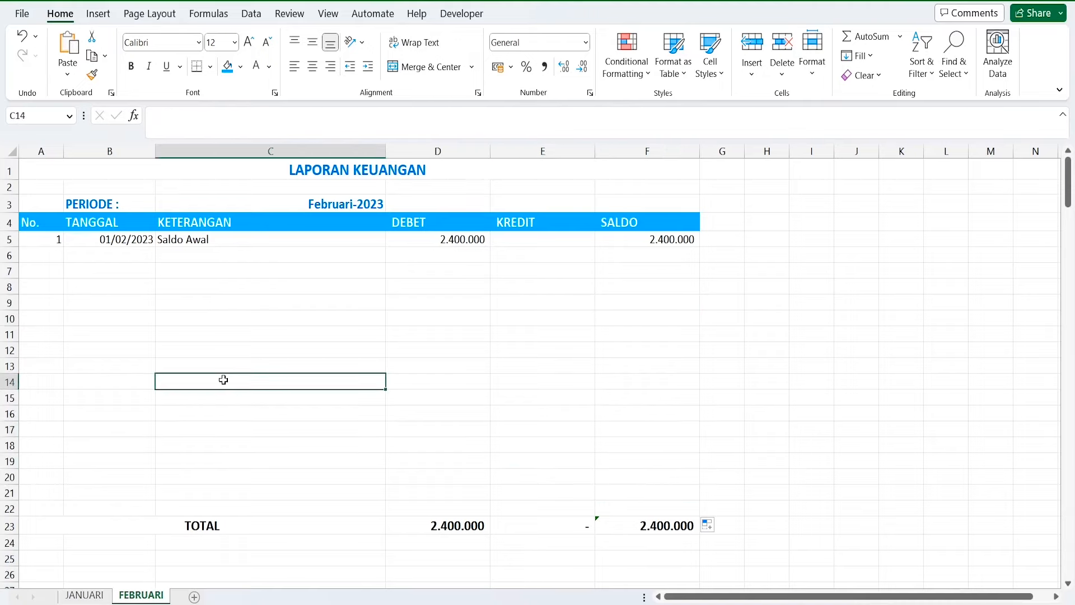